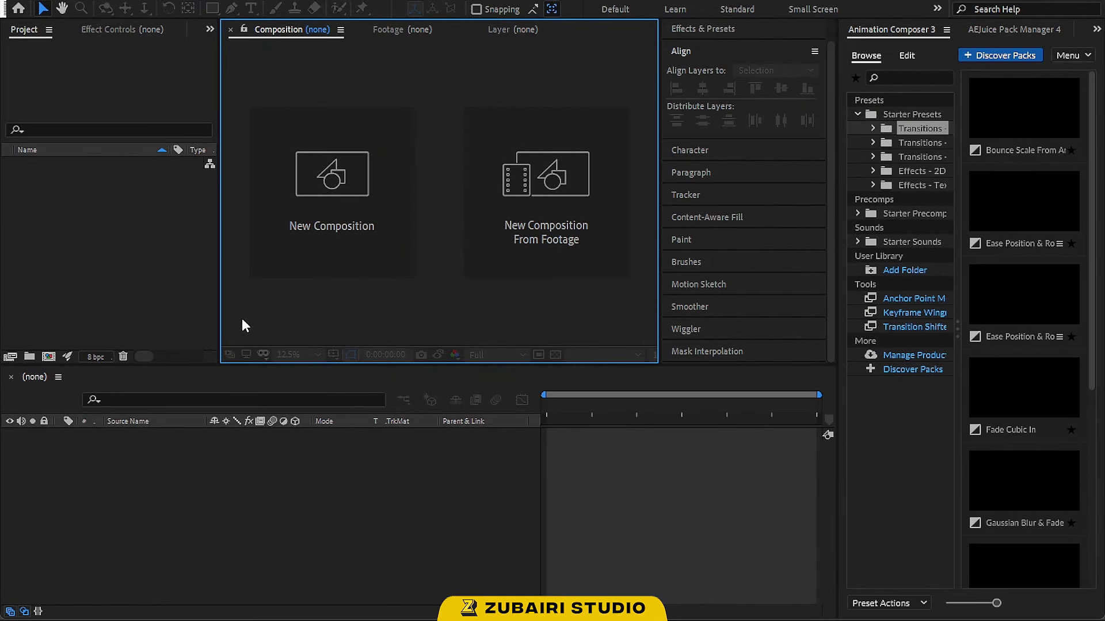
# Create a new composition named Render
pyautogui.click(284, 218)
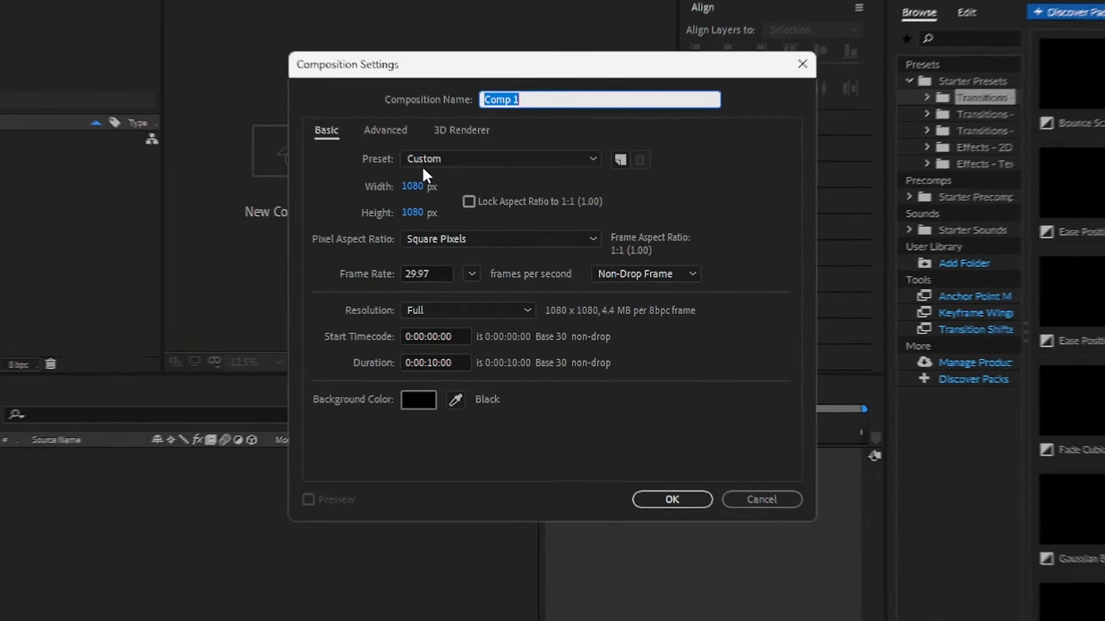
pyautogui.write('Render')
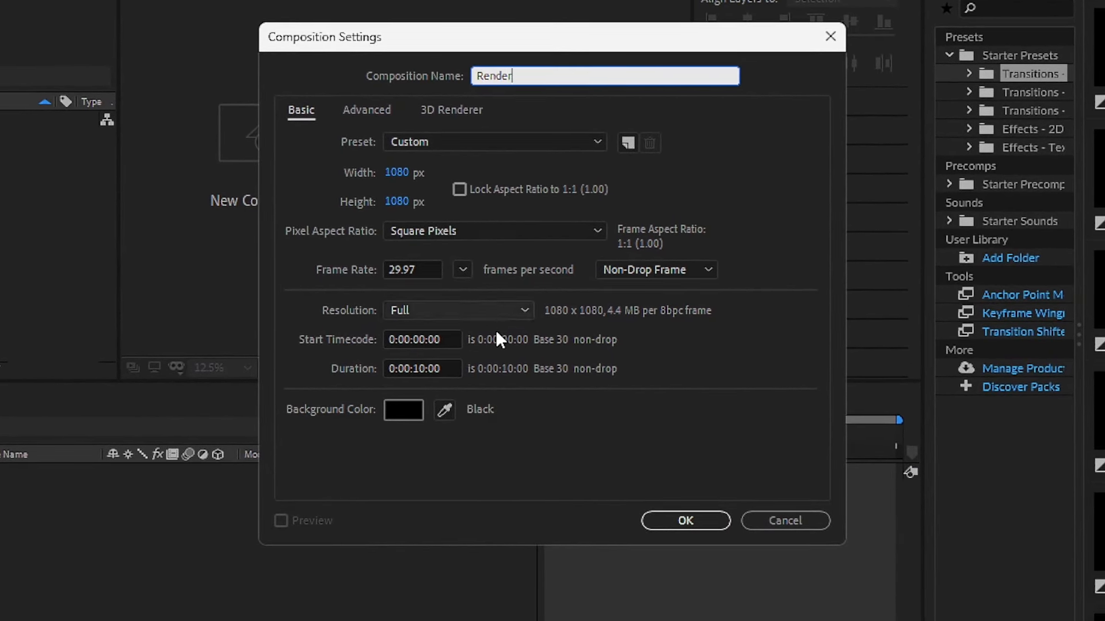
pyautogui.click(659, 520)
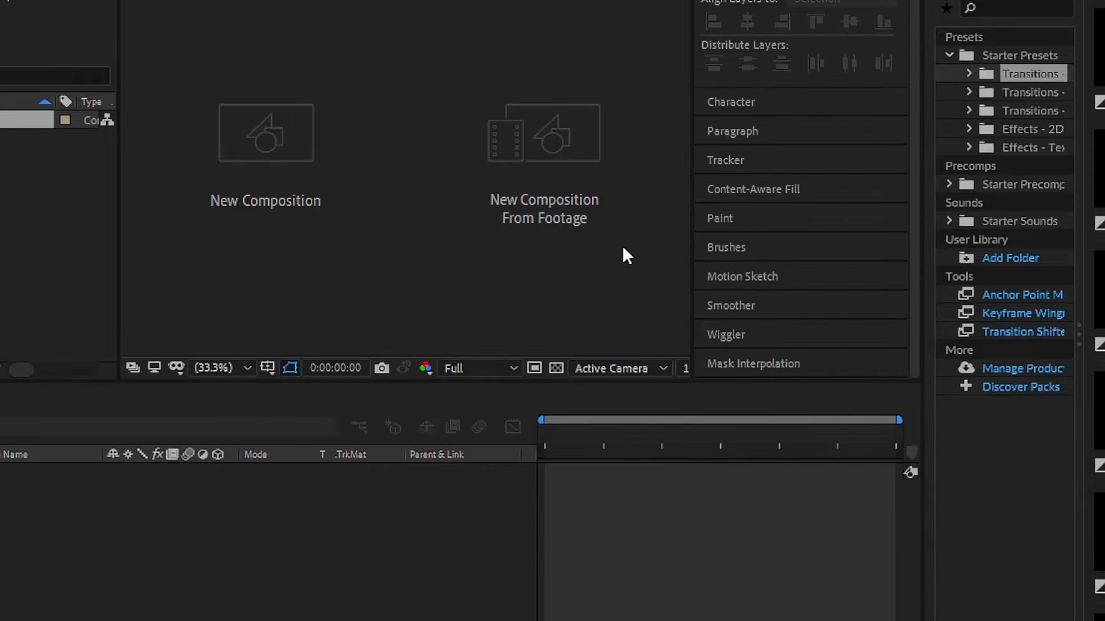
# Import the BrushStroke.png and pizza.png files into the project
pyautogui.rightClick(120, 232)
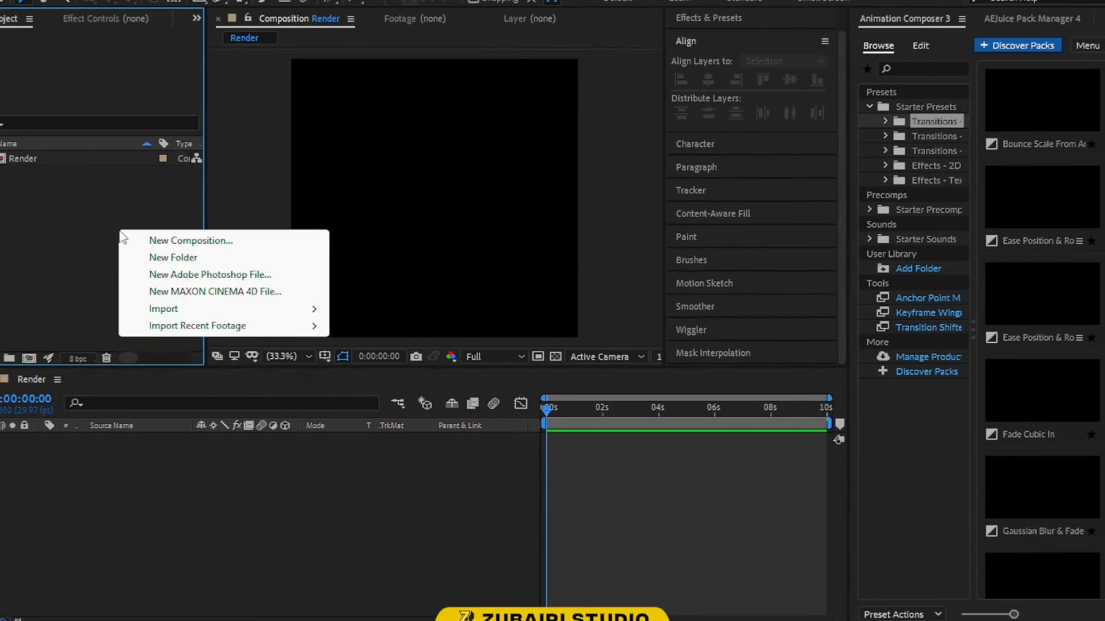
pyautogui.moveTo(166, 309)
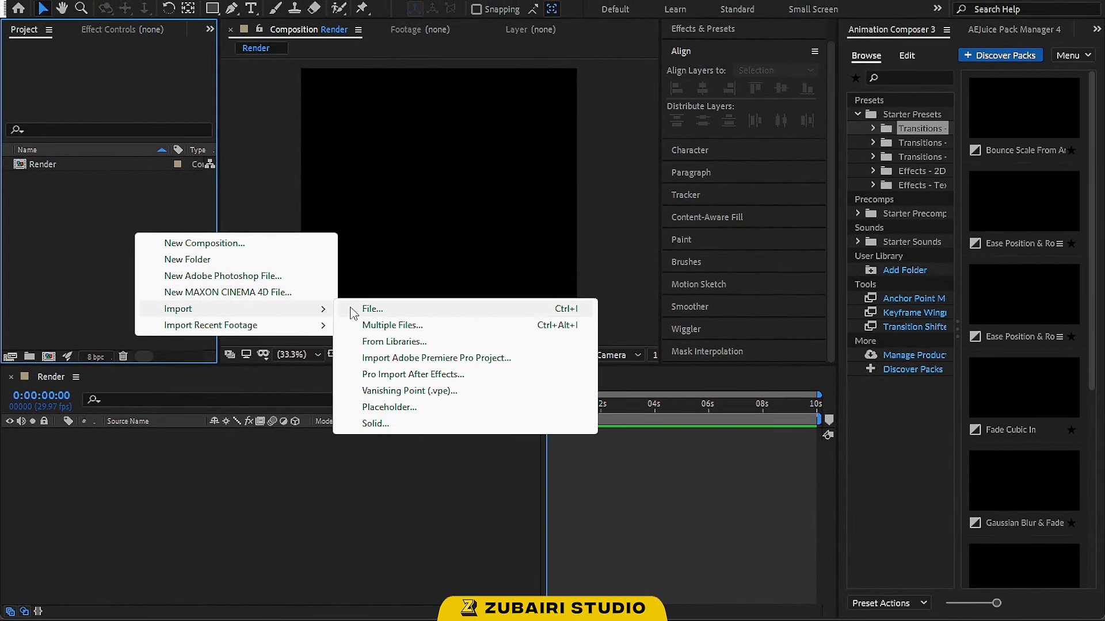
pyautogui.click(363, 308)
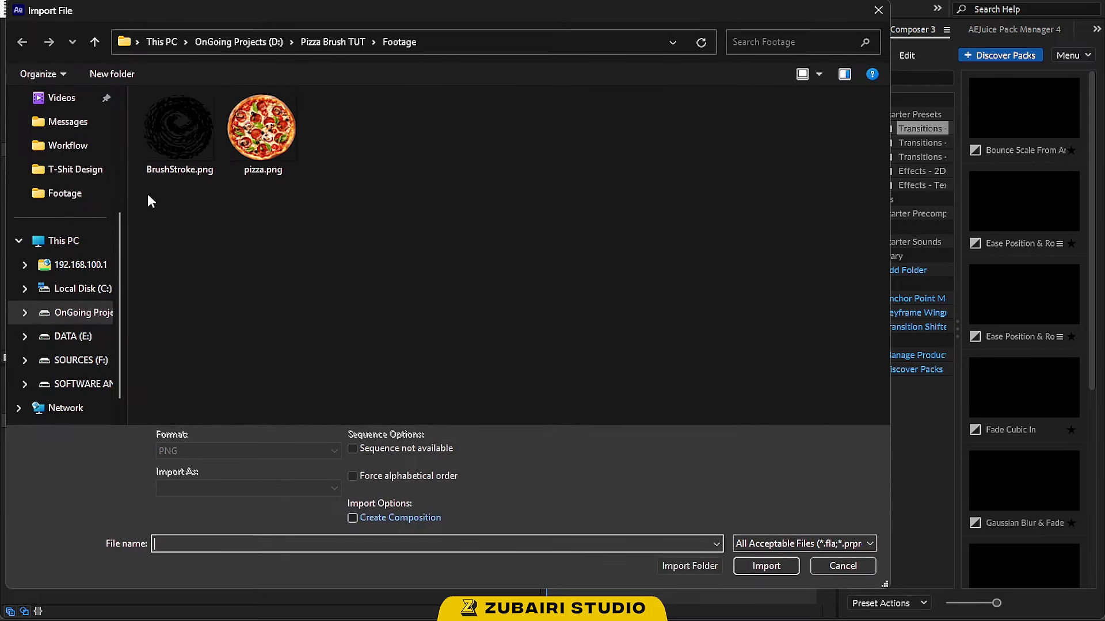
pyautogui.moveTo(153, 205); pyautogui.dragTo(299, 135)
pyautogui.click(766, 554)
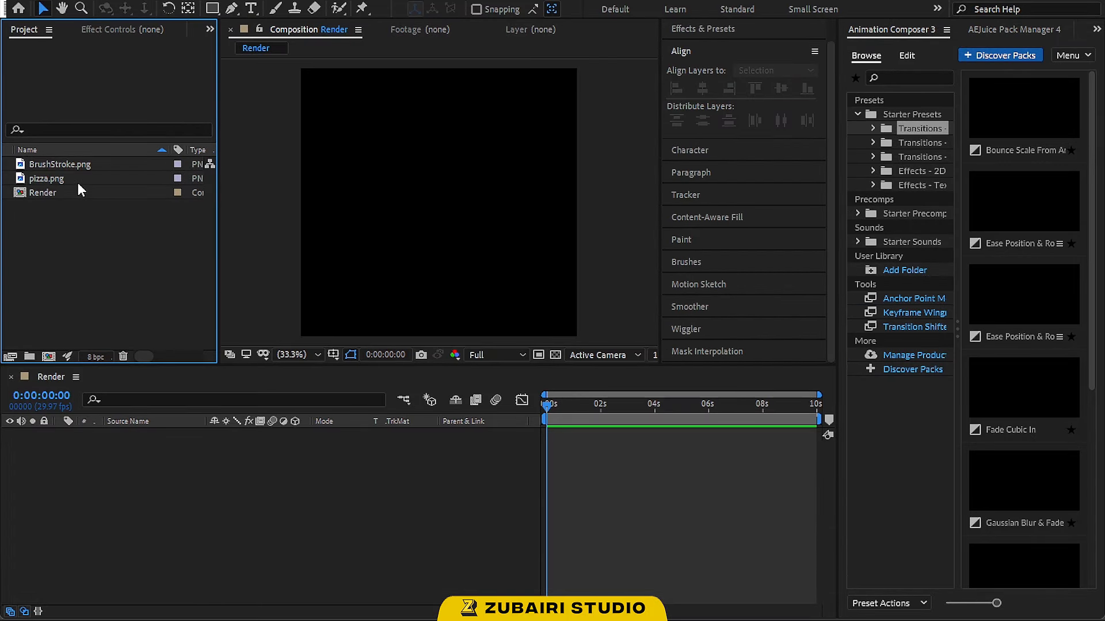
# Create a new solid layer named BG in the composition
pyautogui.rightClick(198, 473)
pyautogui.moveTo(304, 300)
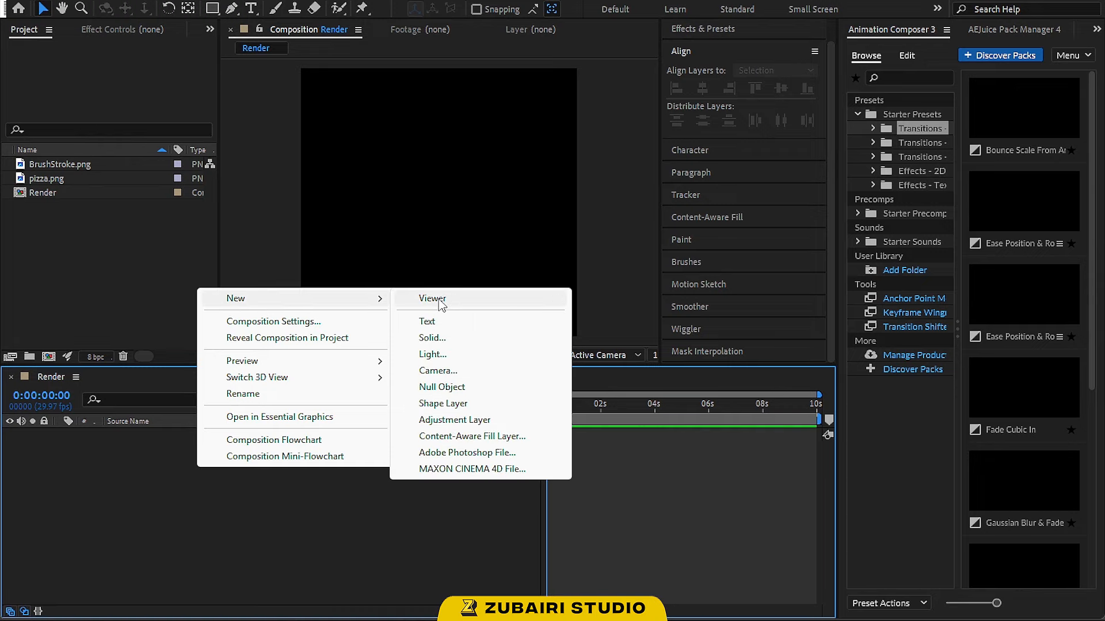
pyautogui.click(458, 341)
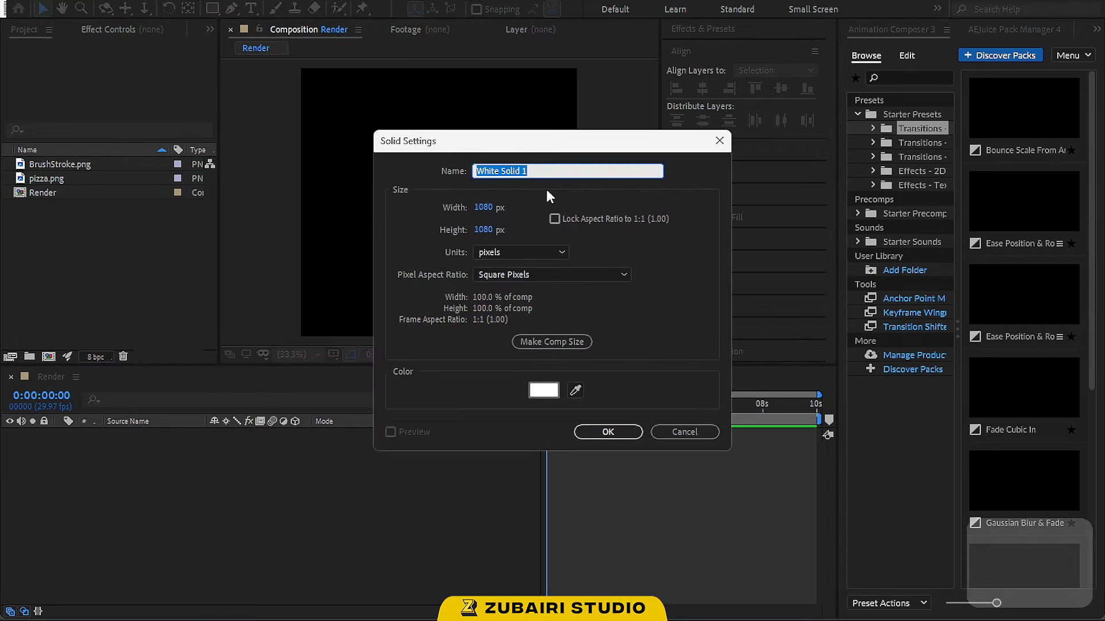
pyautogui.write('BG')
pyautogui.click(595, 431)
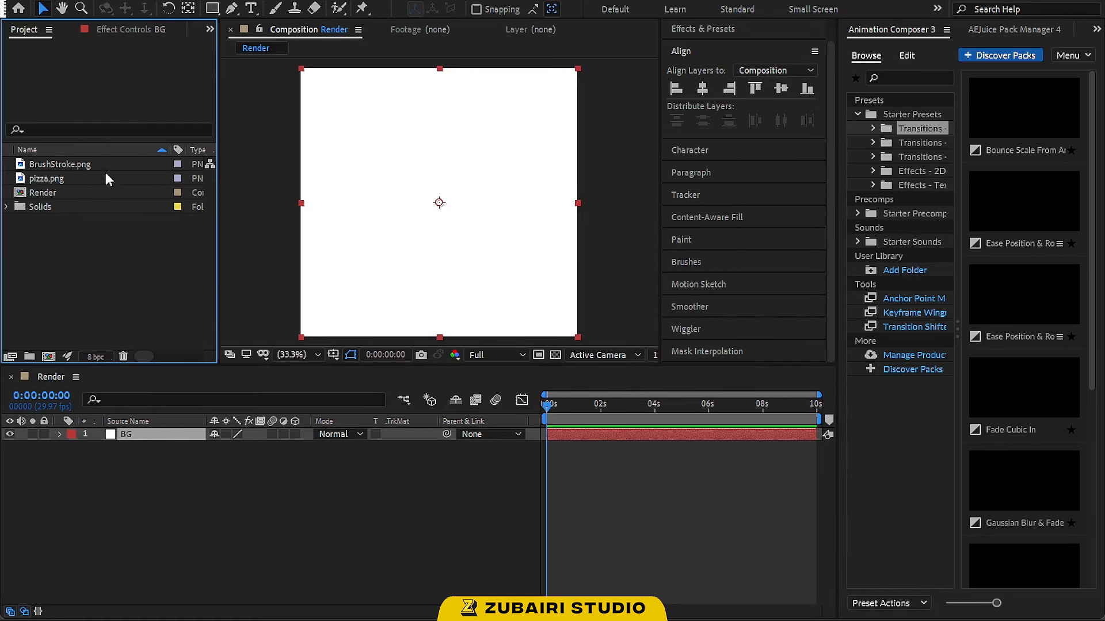
# Add BrushStroke.png to the composition above BG and set its scale to 70%
pyautogui.moveTo(87, 164)
pyautogui.mouseDown()
pyautogui.moveTo(173, 373)
pyautogui.moveTo(178, 430)
pyautogui.mouseUp()
pyautogui.write('s')
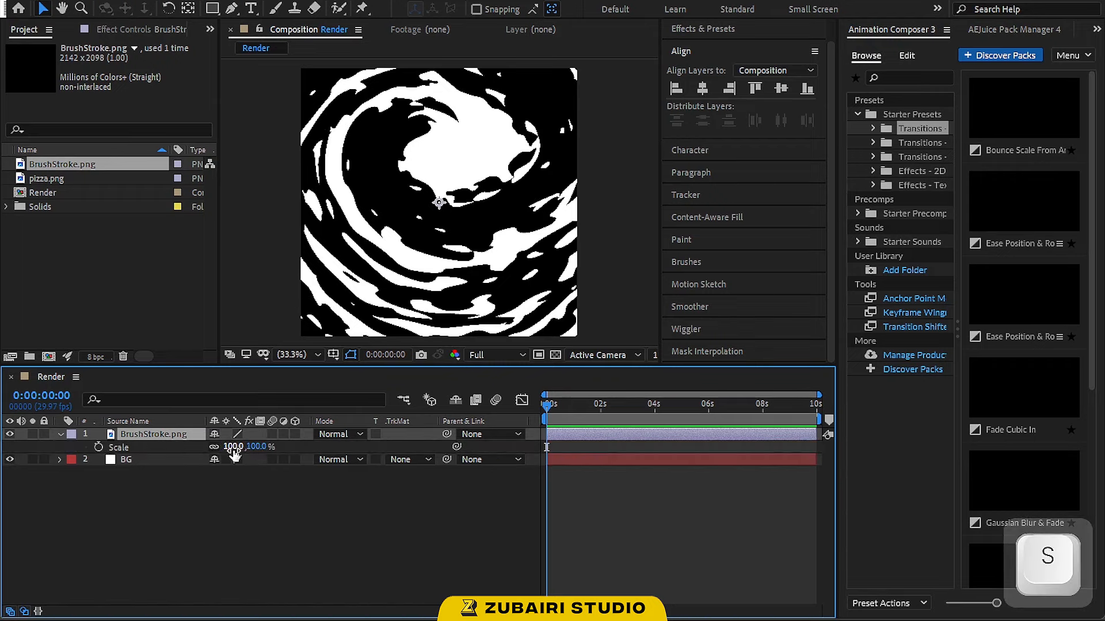
pyautogui.write('71')
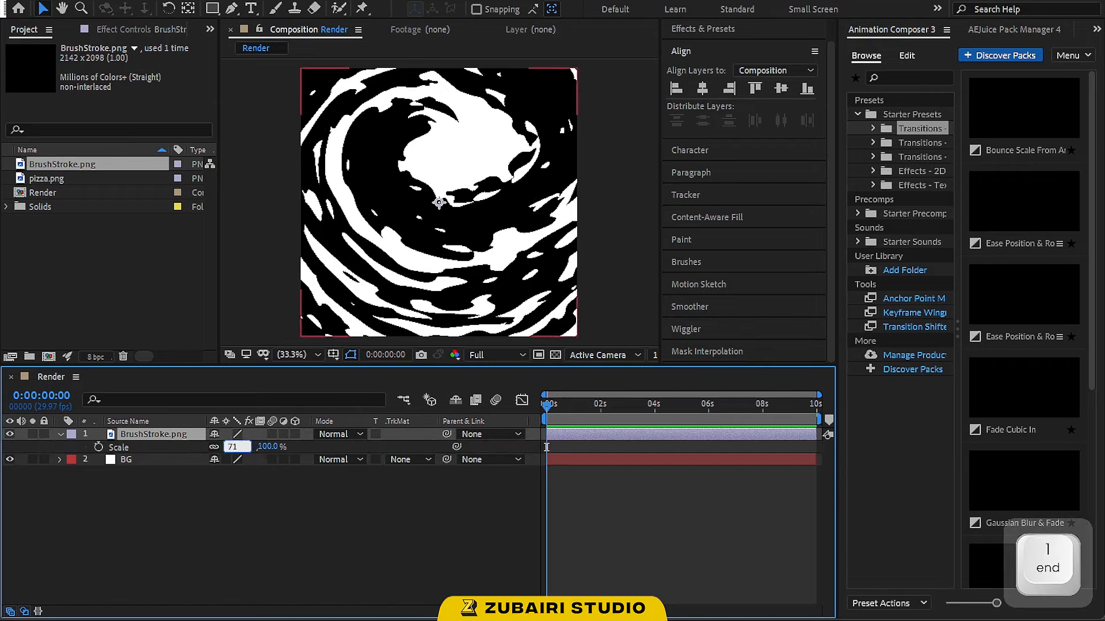
pyautogui.press('BackSpace')
pyautogui.write('0')
pyautogui.press('Return')
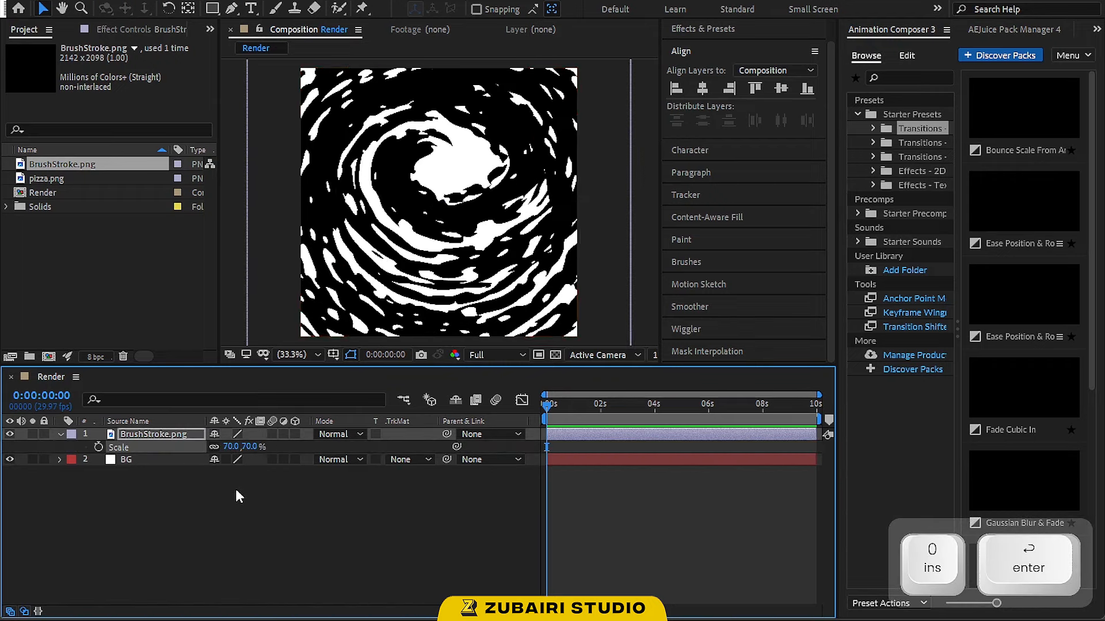
# Apply a Fill effect to the brush stroke layer with the light gray color E3E3E3
pyautogui.hotkey('ctrl', 'space')
pyautogui.write('fi')
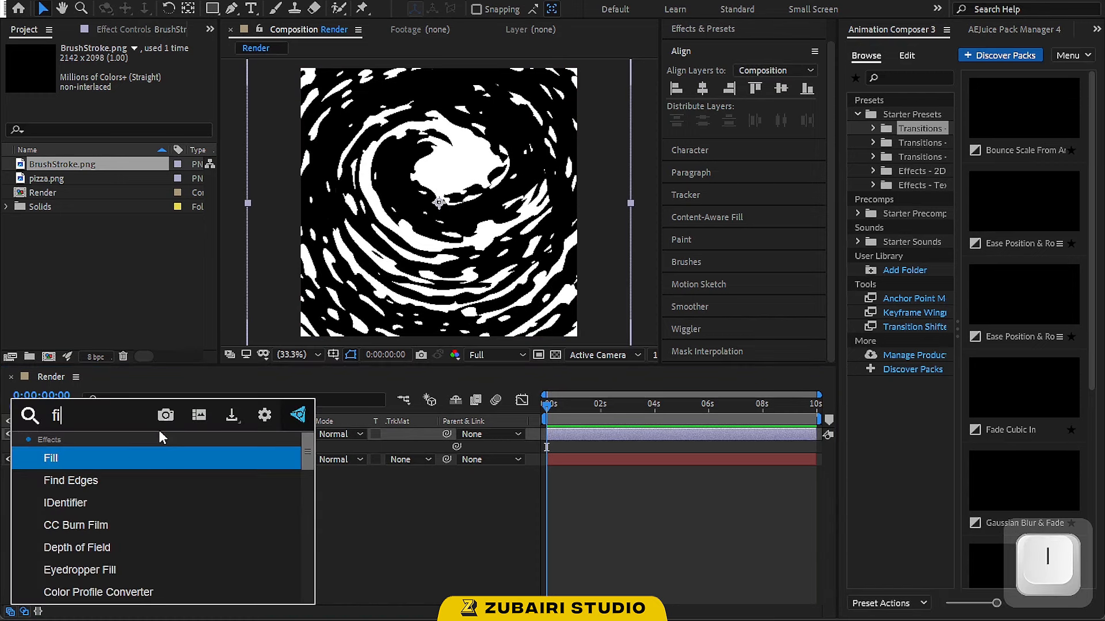
pyautogui.press('Return')
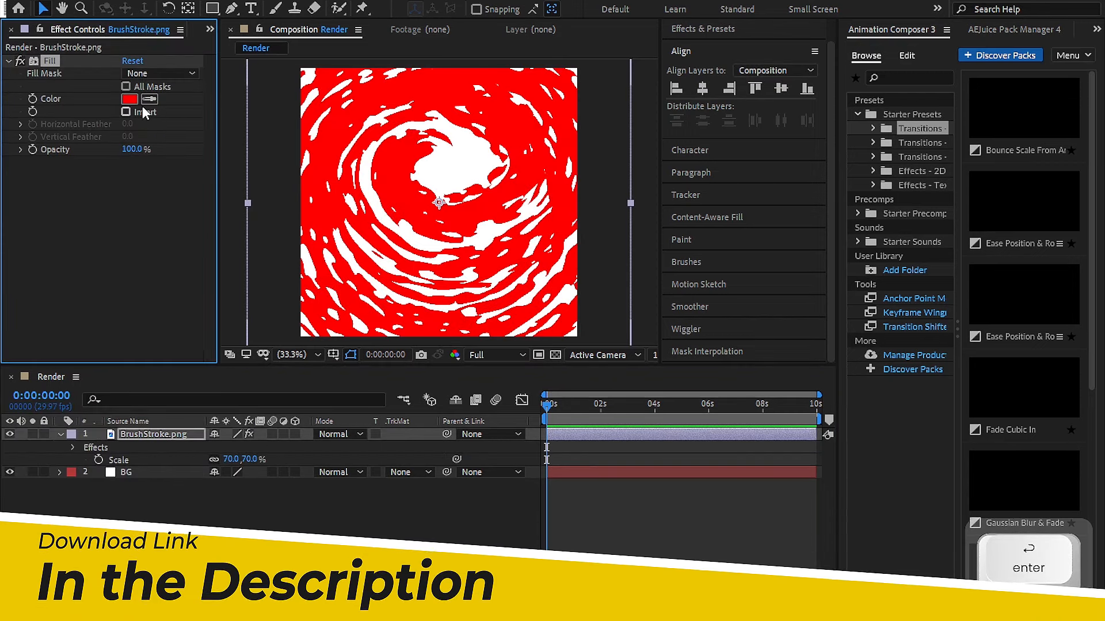
pyautogui.click(130, 99)
pyautogui.moveTo(644, 246); pyautogui.dragTo(556, 218)
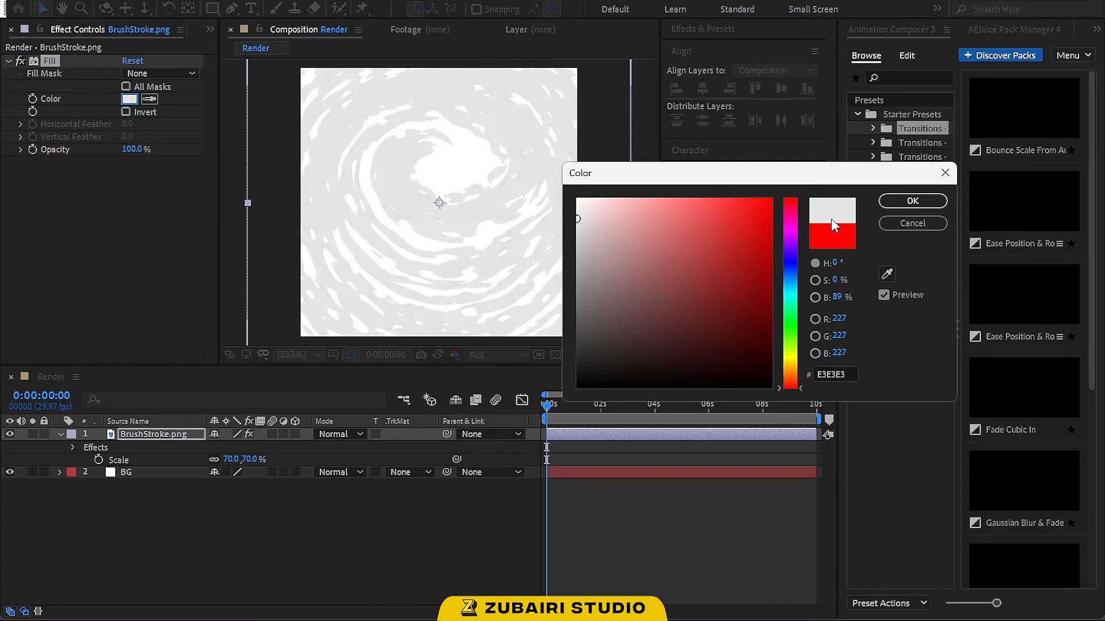
pyautogui.click(912, 201)
# Set the preview resolution to Third and collapse the brush stroke layer
pyautogui.click(303, 515)
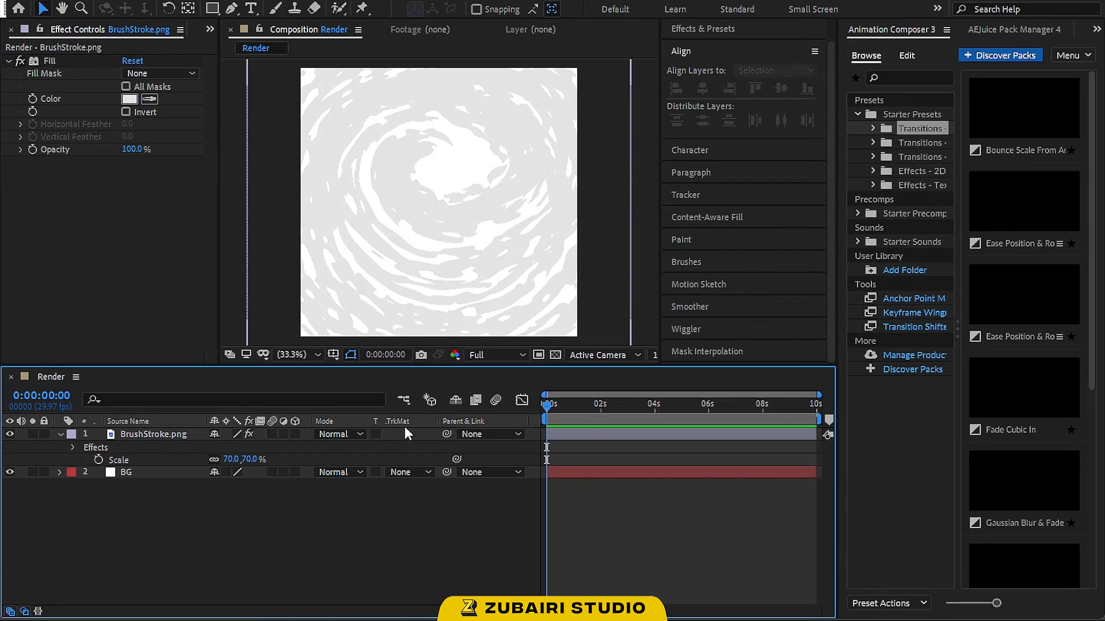
pyautogui.click(488, 356)
pyautogui.click(492, 423)
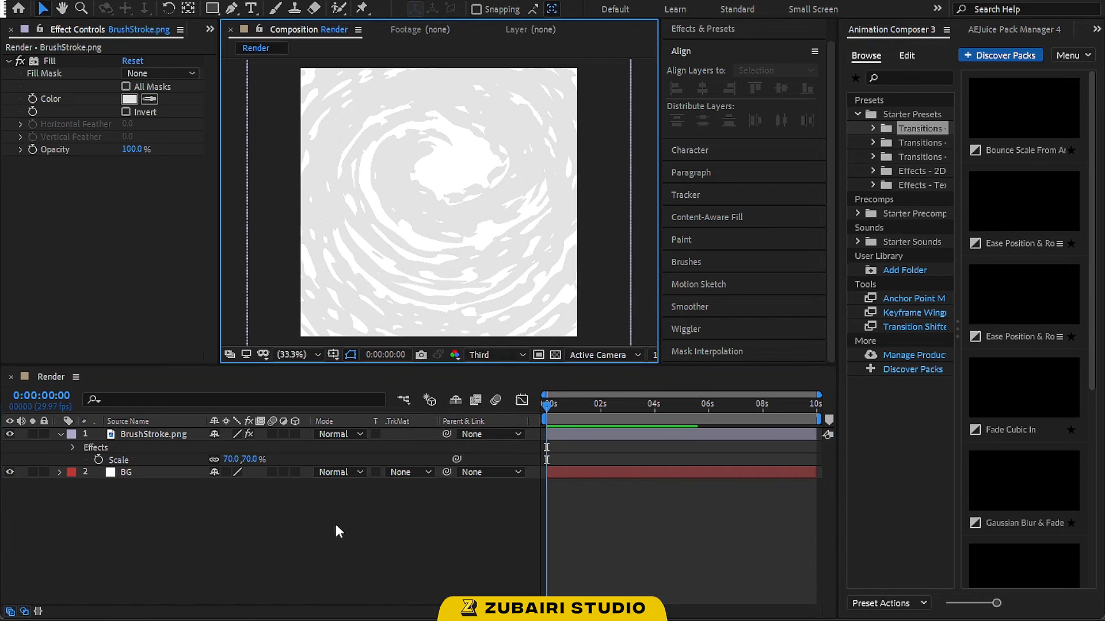
pyautogui.click(61, 435)
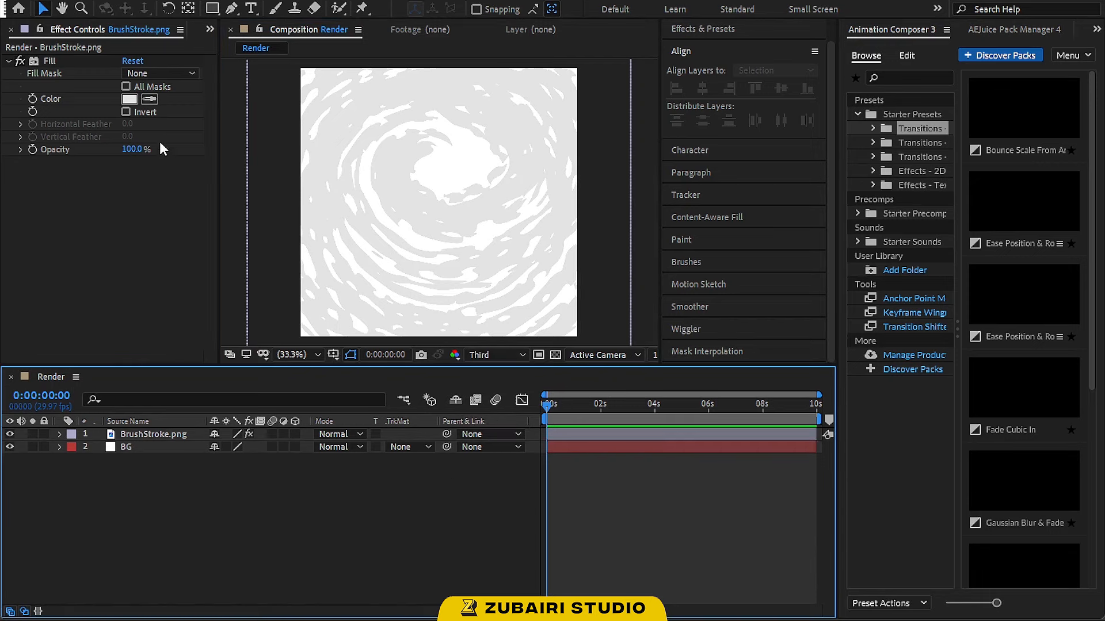
# Add a second BrushStroke.png layer on top and set its scale to 32%
pyautogui.click(208, 29)
pyautogui.click(226, 41)
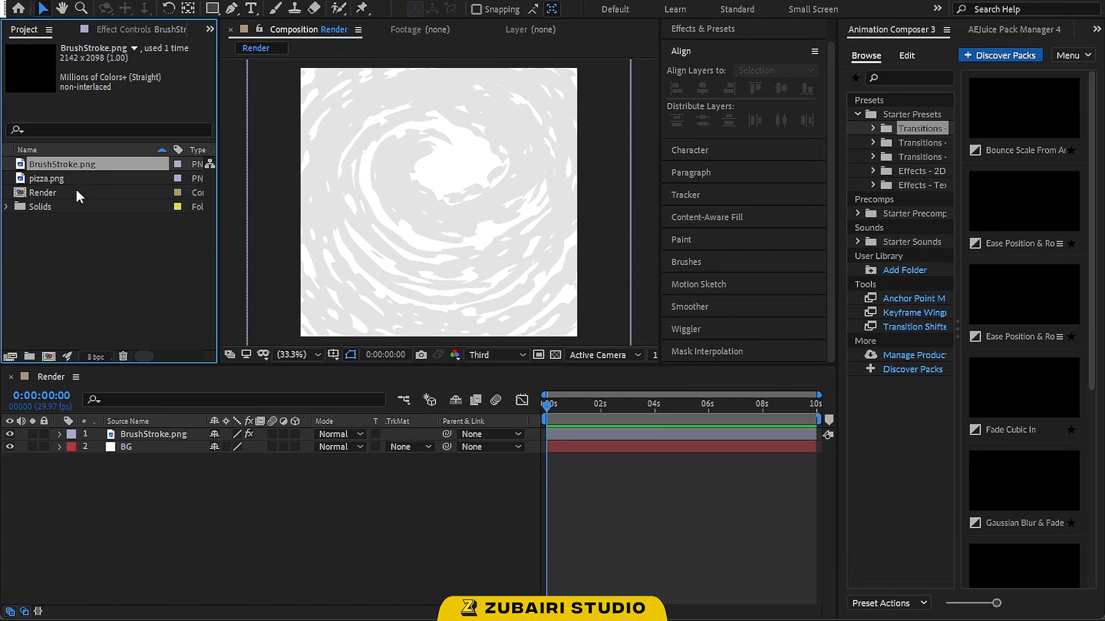
pyautogui.moveTo(71, 161)
pyautogui.mouseDown()
pyautogui.moveTo(149, 436)
pyautogui.moveTo(177, 441)
pyautogui.mouseUp()
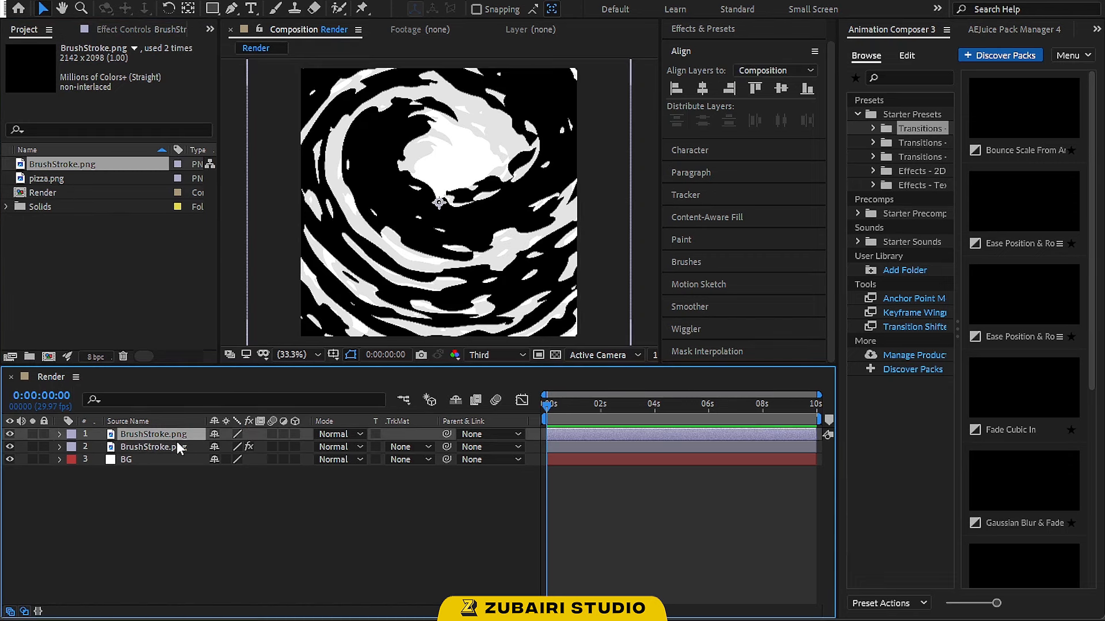
pyautogui.write('s')
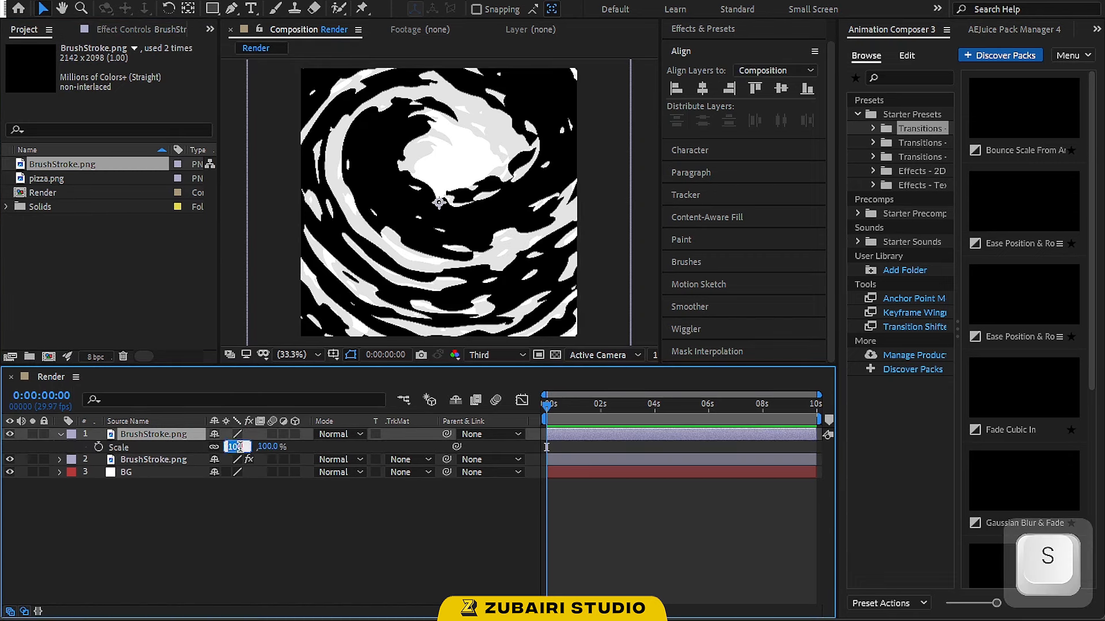
pyautogui.write('32')
pyautogui.press('Return')
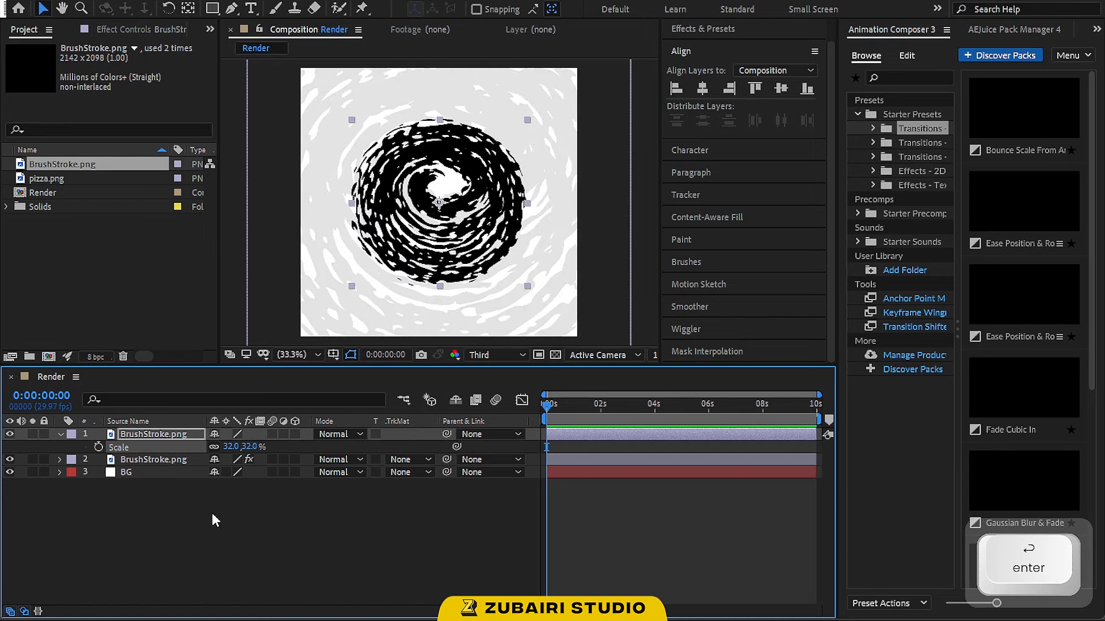
# Add pizza.png to the top of the composition and set its scale to 13%
pyautogui.click(214, 520)
pyautogui.moveTo(51, 182); pyautogui.dragTo(153, 430)
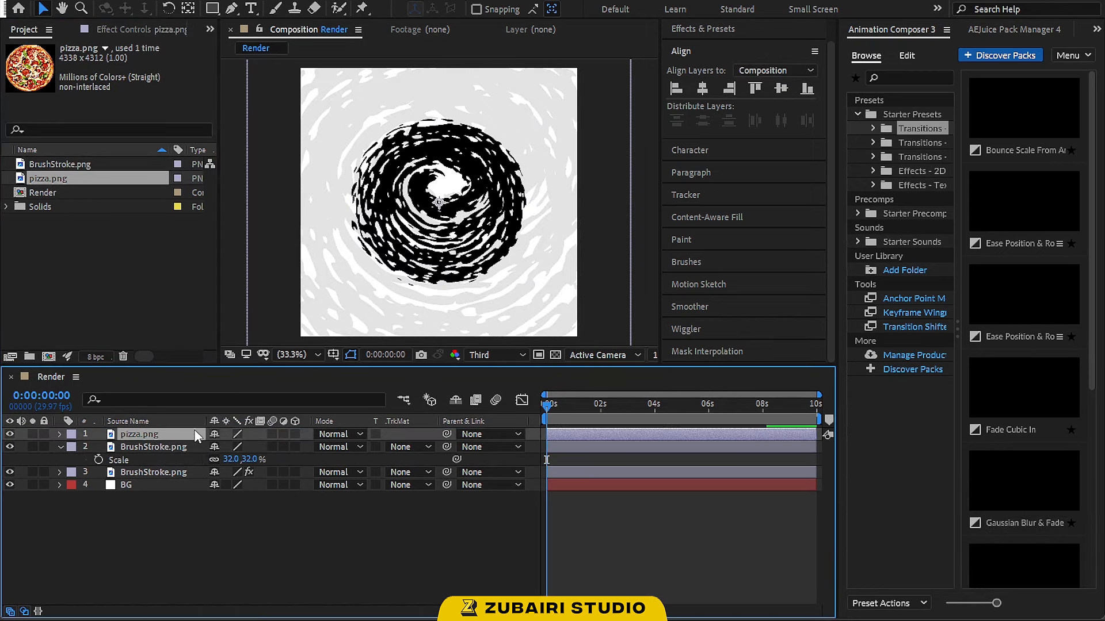
pyautogui.press('s')
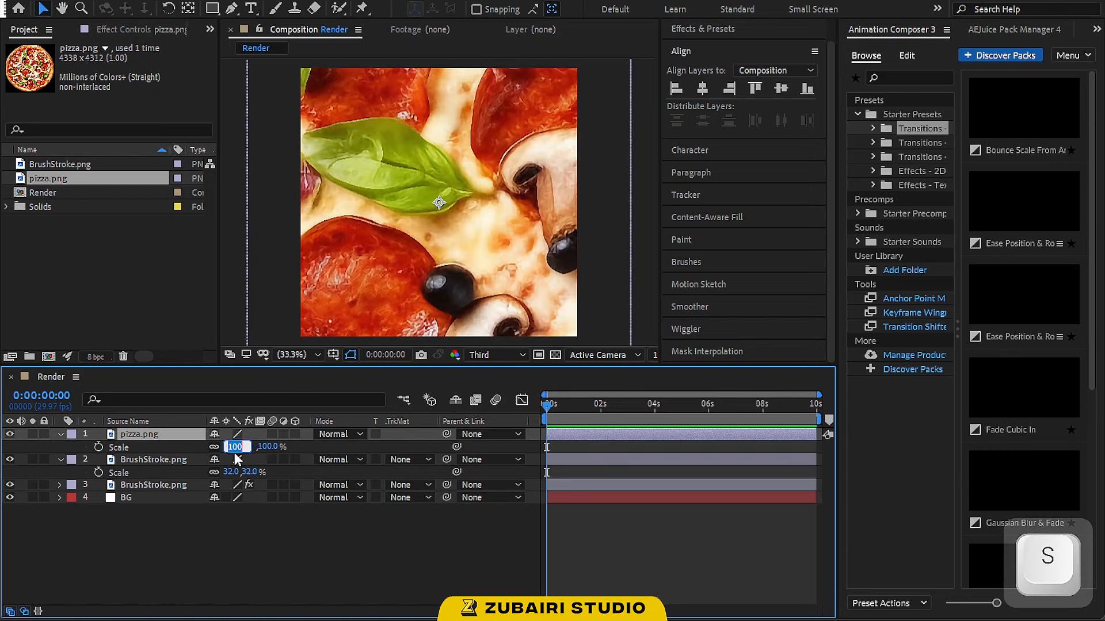
pyautogui.press('Return')
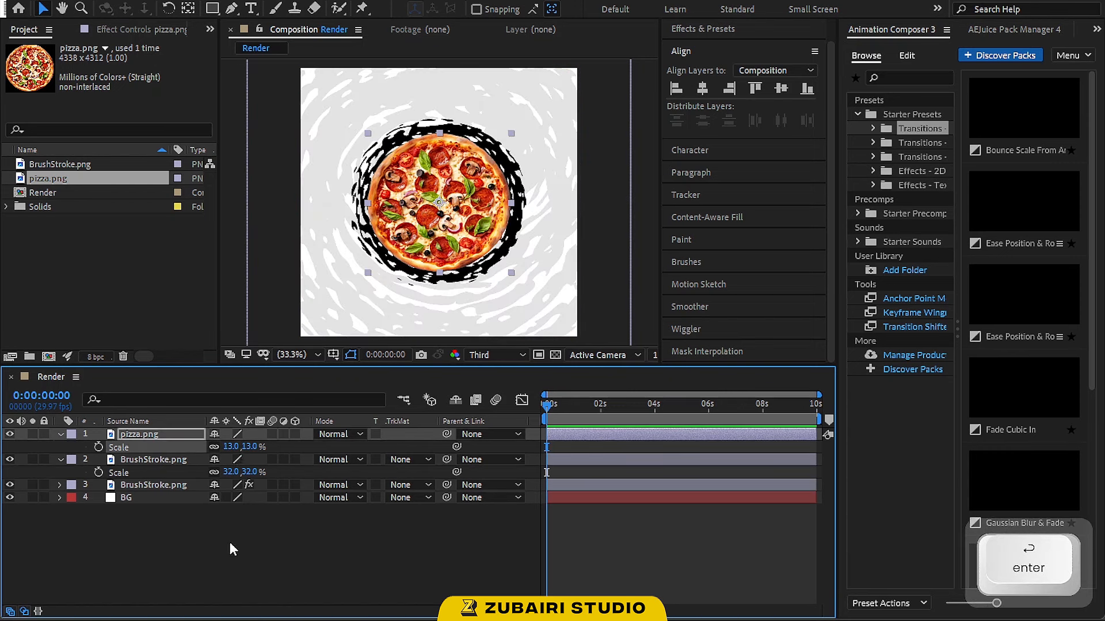
# Apply a Fill effect to the smaller brush stroke and sample its color from the pizza's green basil
pyautogui.click(229, 541)
pyautogui.click(168, 462)
pyautogui.hotkey('ctrl', 'shift', 'space')
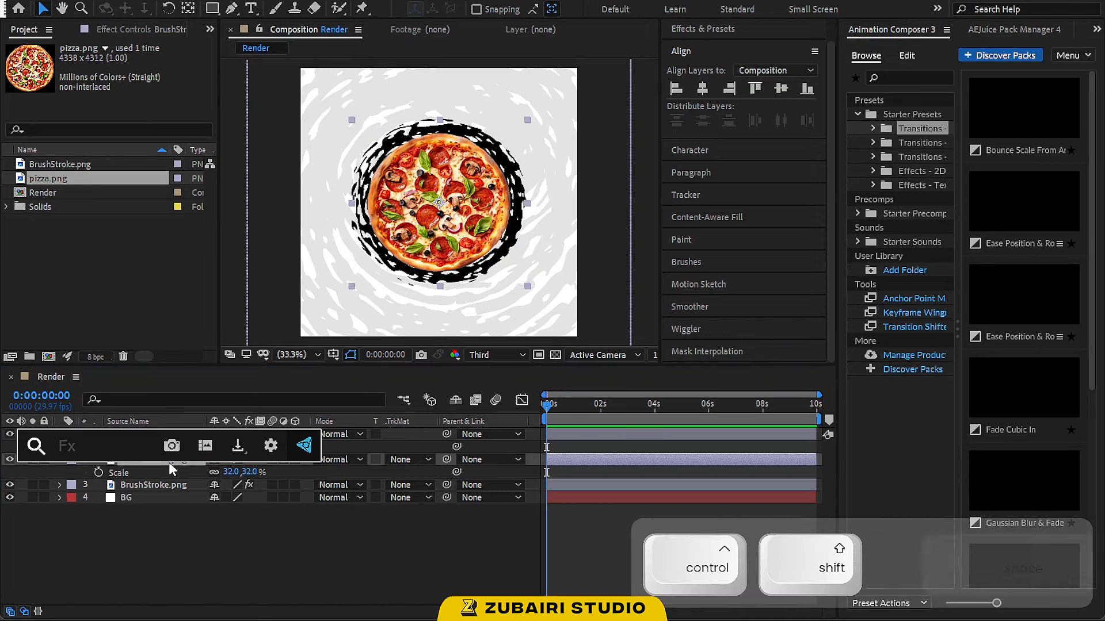
pyautogui.write('fi')
pyautogui.press('Return')
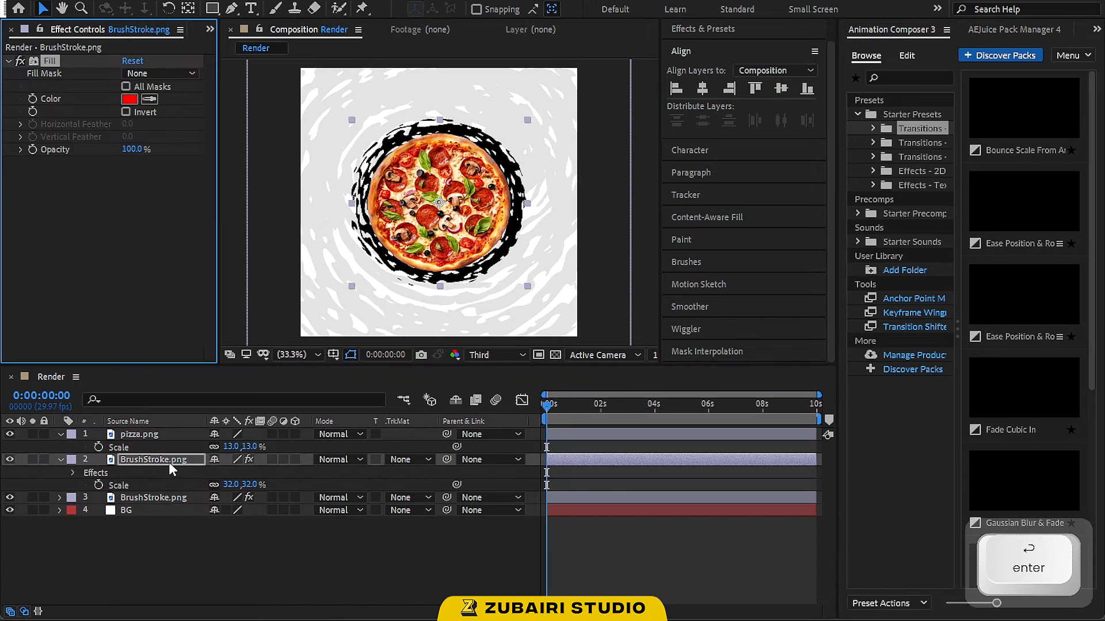
pyautogui.click(149, 99)
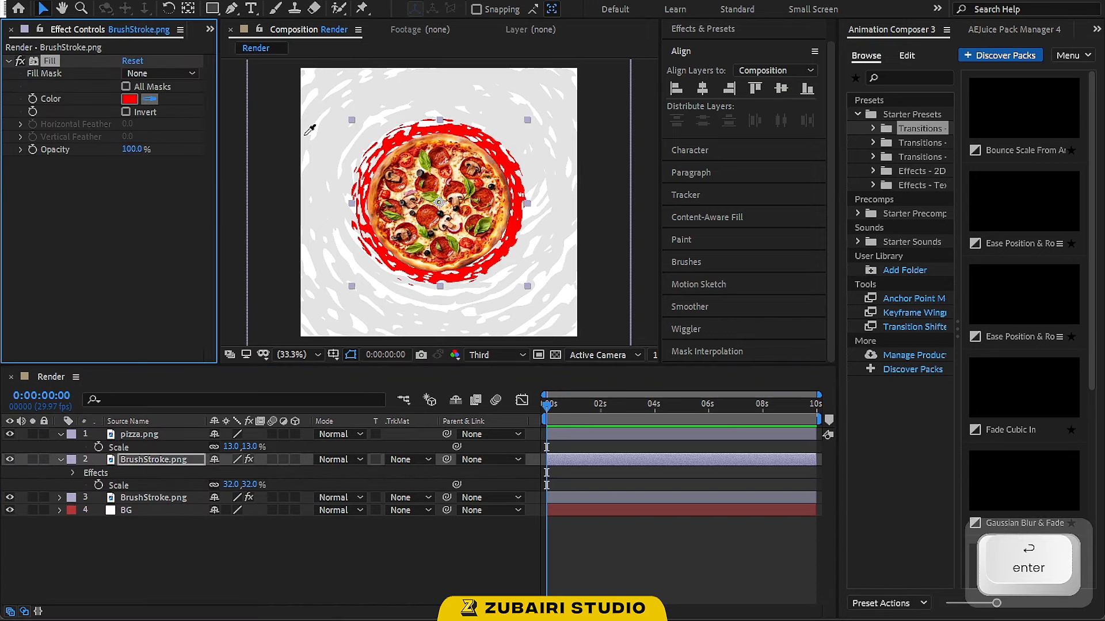
pyautogui.click(426, 163)
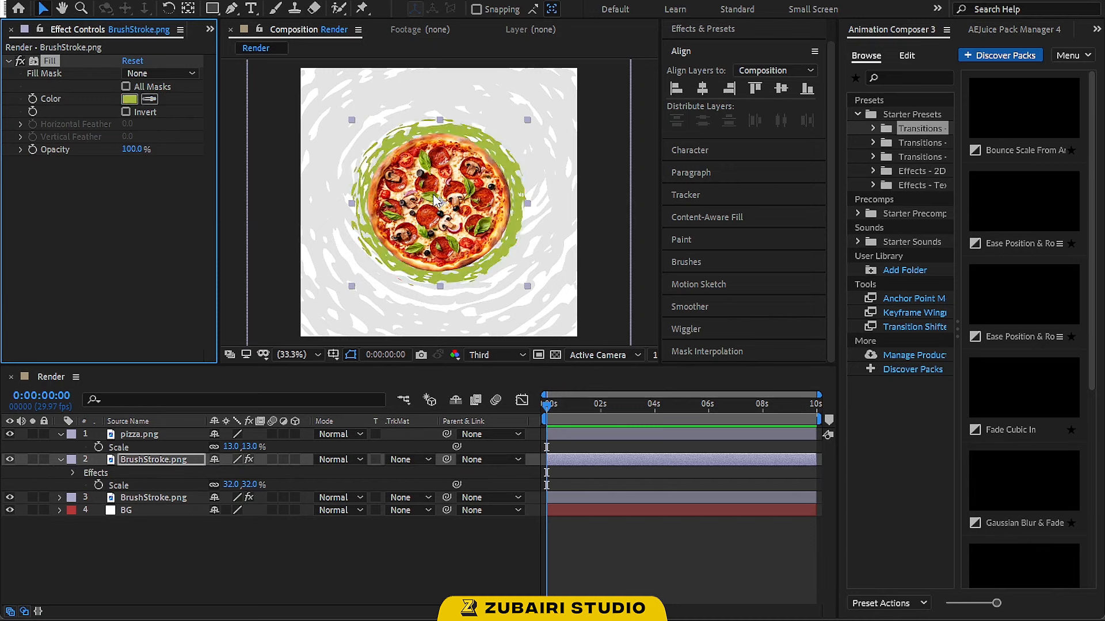
pyautogui.click(310, 551)
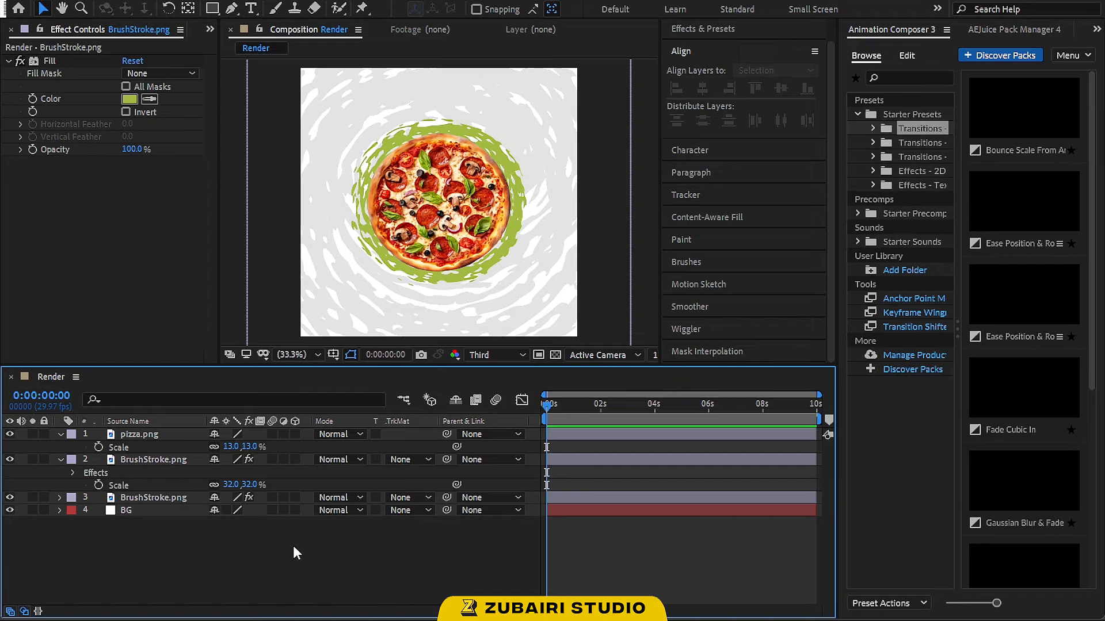
# Add a new text layer reading "Delicious"
pyautogui.click(60, 460)
pyautogui.rightClick(178, 523)
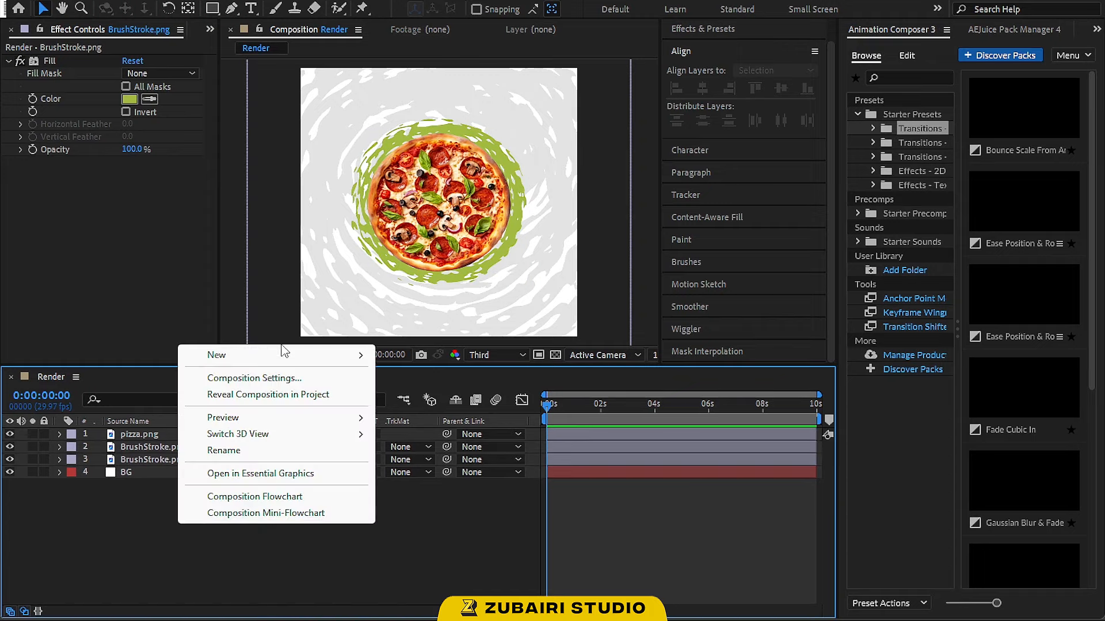
pyautogui.moveTo(291, 355)
pyautogui.click(429, 379)
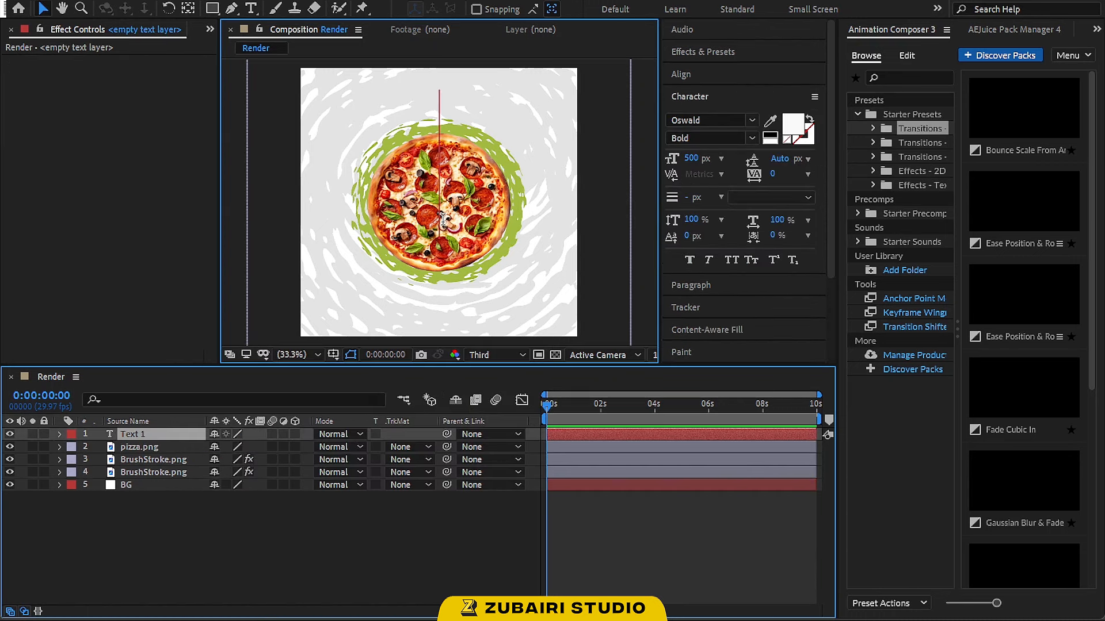
pyautogui.write('De')
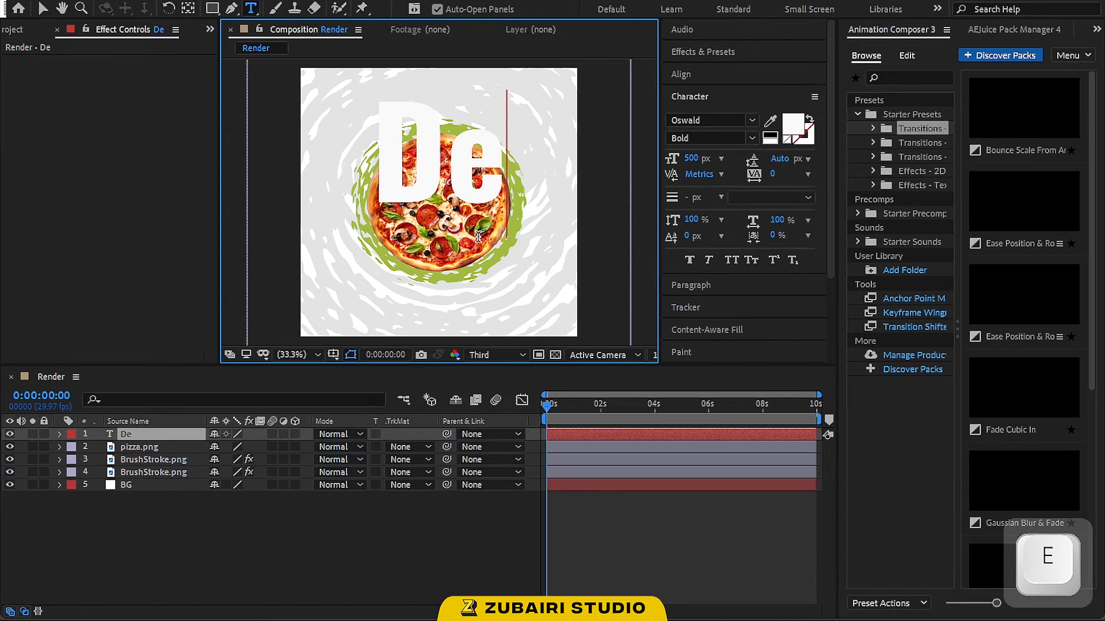
pyautogui.write('lici')
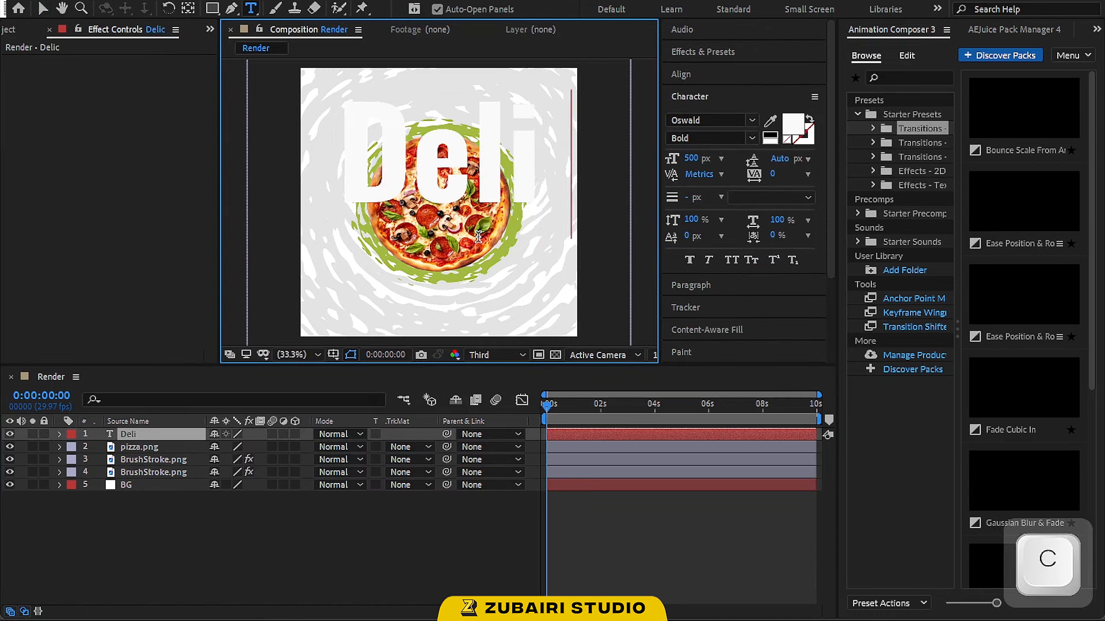
pyautogui.write('ous')
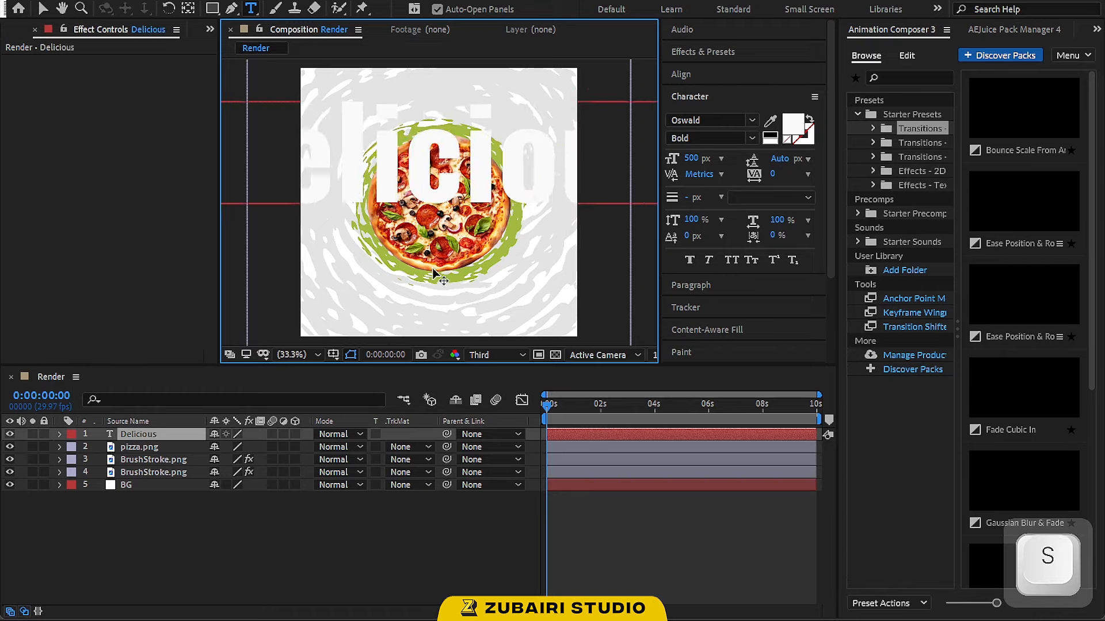
# Set the Delicious text size to 100 px and move it up to the top of the composition
pyautogui.click(42, 12)
pyautogui.click(692, 160)
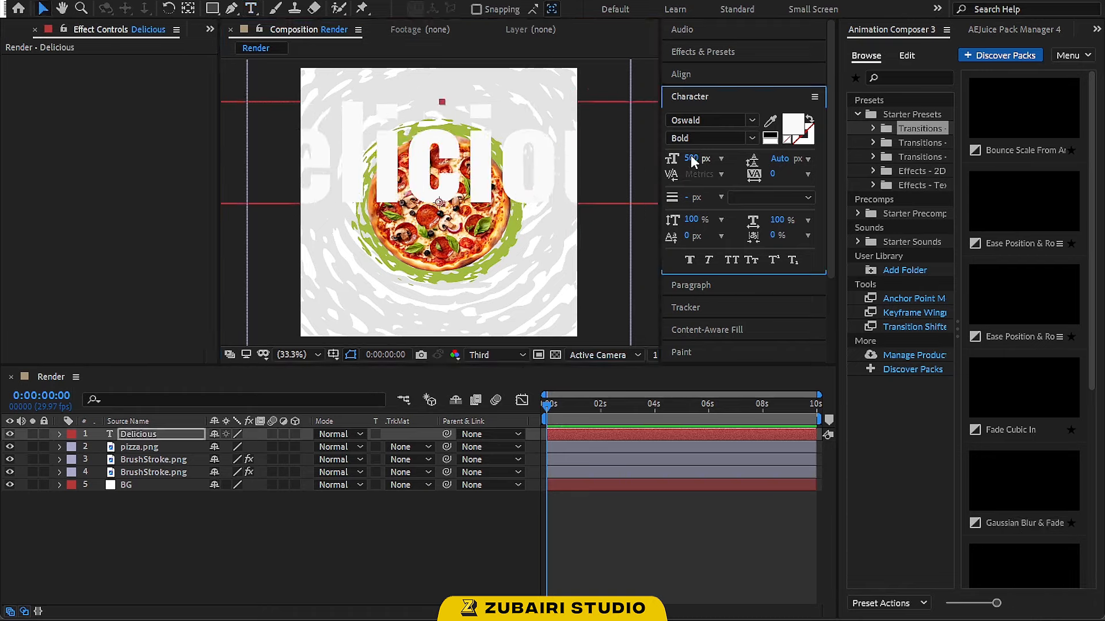
pyautogui.write('100')
pyautogui.press('Return')
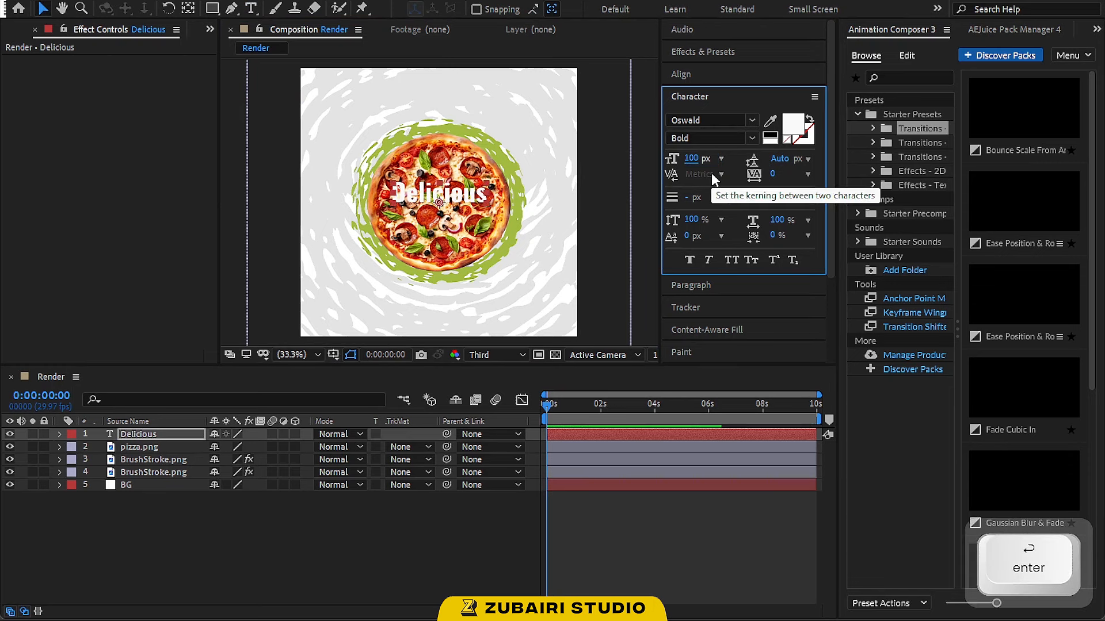
pyautogui.moveTo(471, 185); pyautogui.dragTo(470, 84)
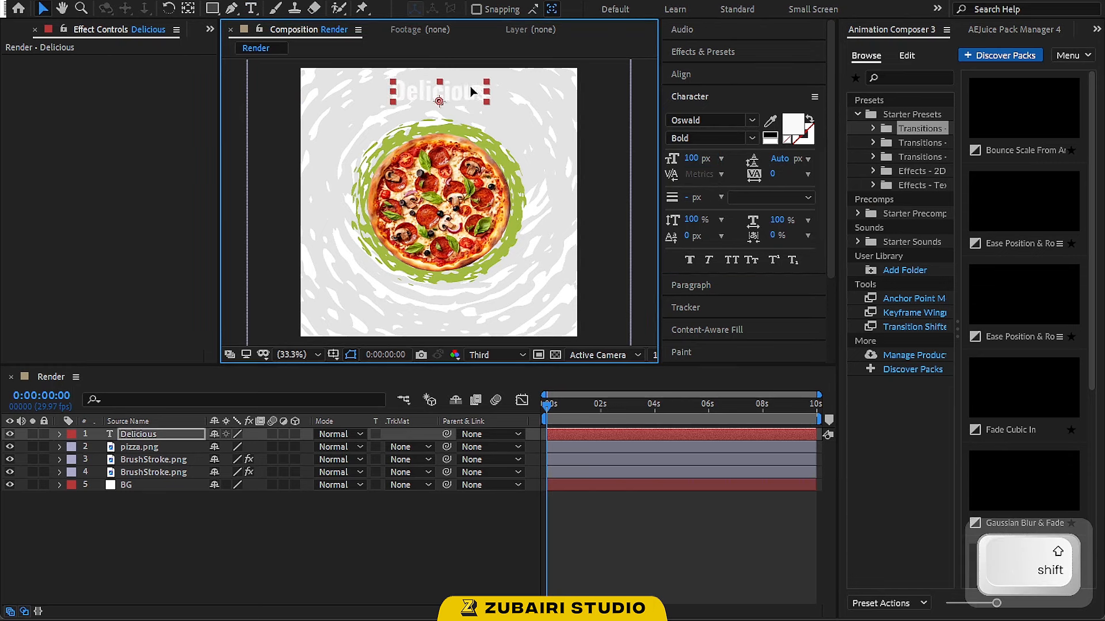
# Color the Delicious text with green sampled from the composition and set its font to Alfa Slab One
pyautogui.click(771, 121)
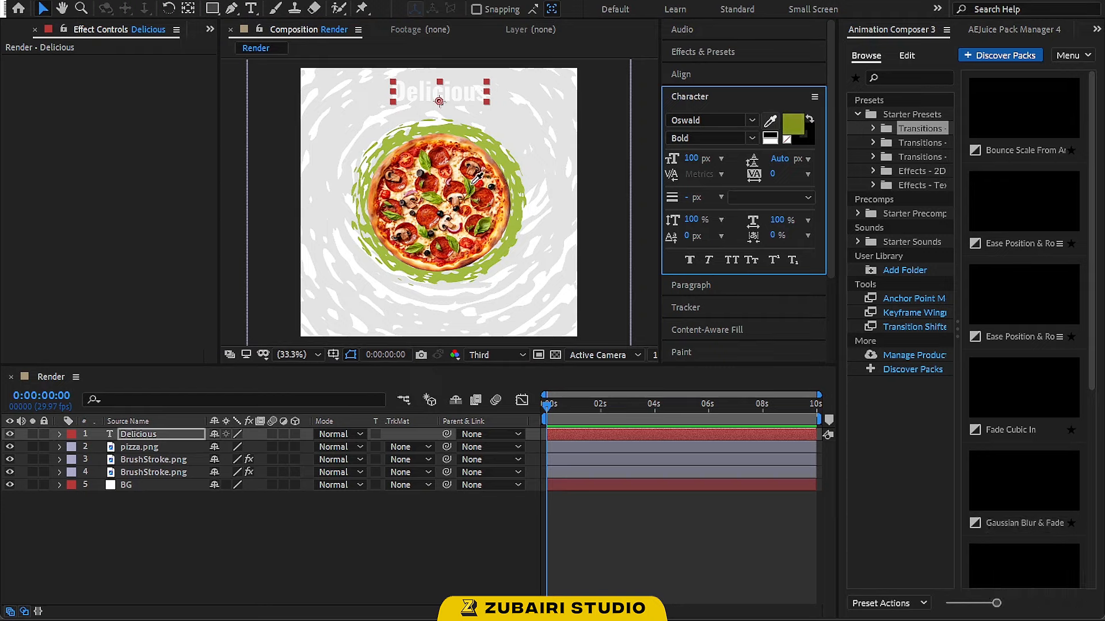
pyautogui.click(473, 182)
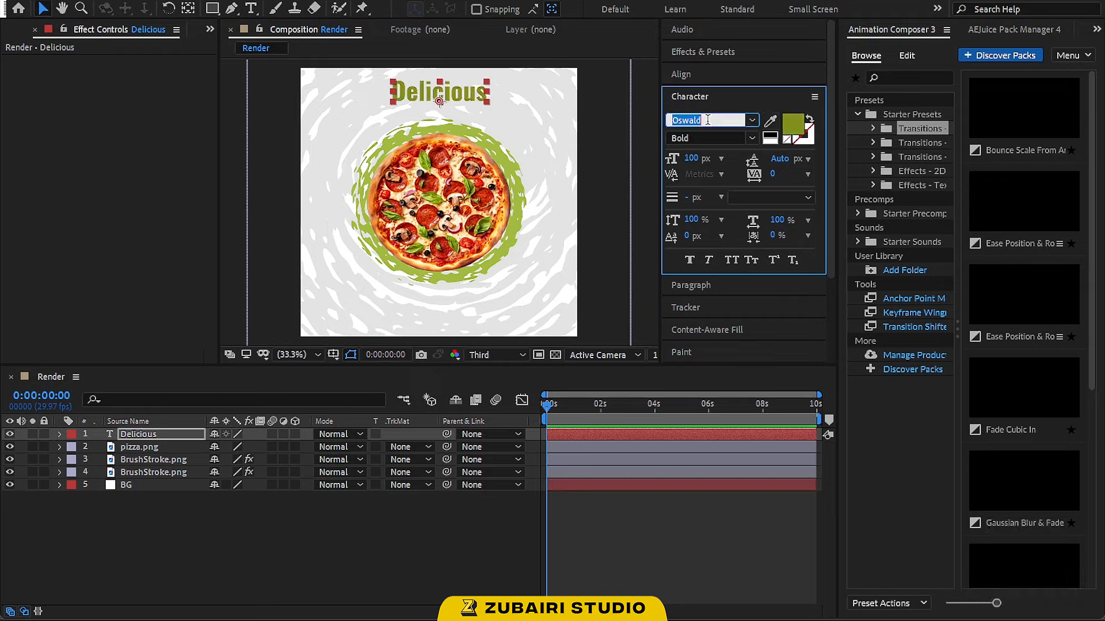
pyautogui.write('alfa')
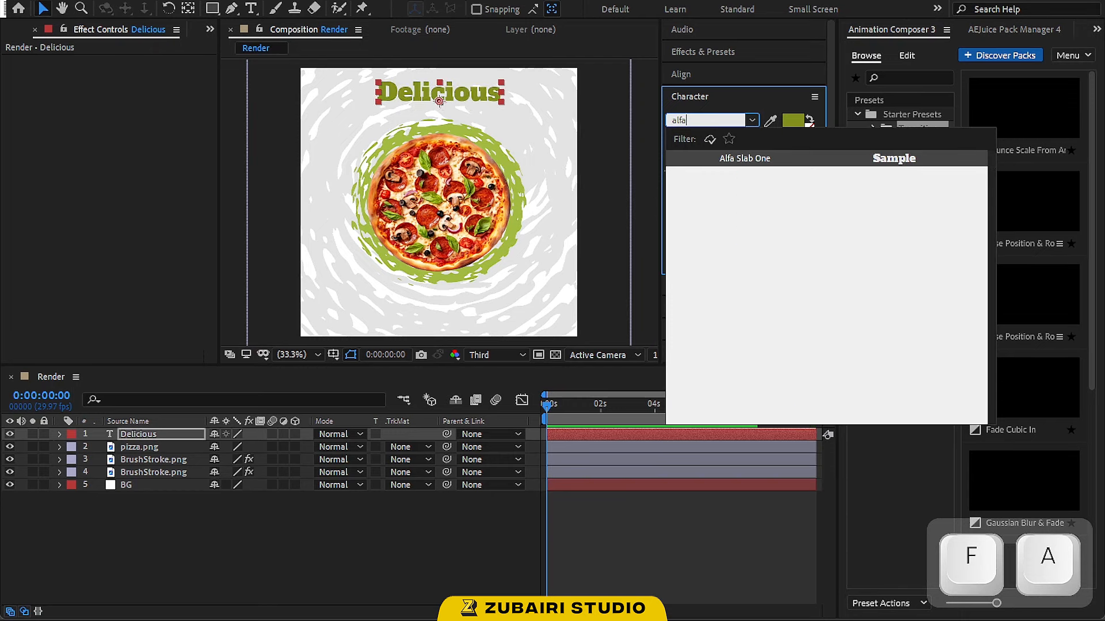
pyautogui.press('Return')
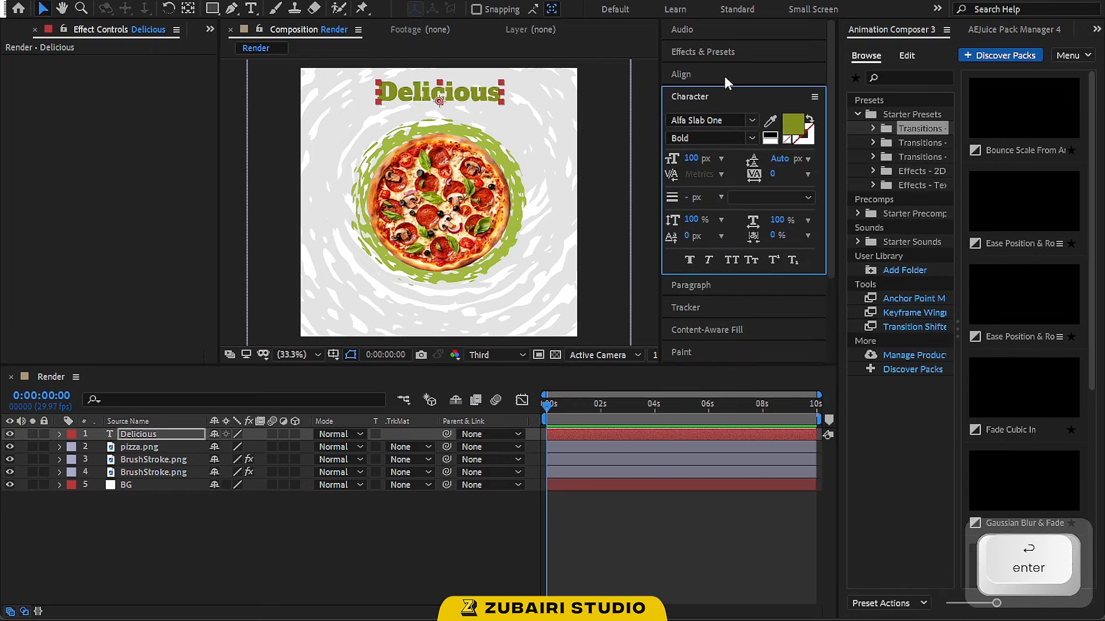
# Center the Delicious layer's anchor point and align the text to the composition's horizontal center
pyautogui.keyDown('ctrl'); pyautogui.doubleClick(188, 8); pyautogui.keyUp('ctrl')
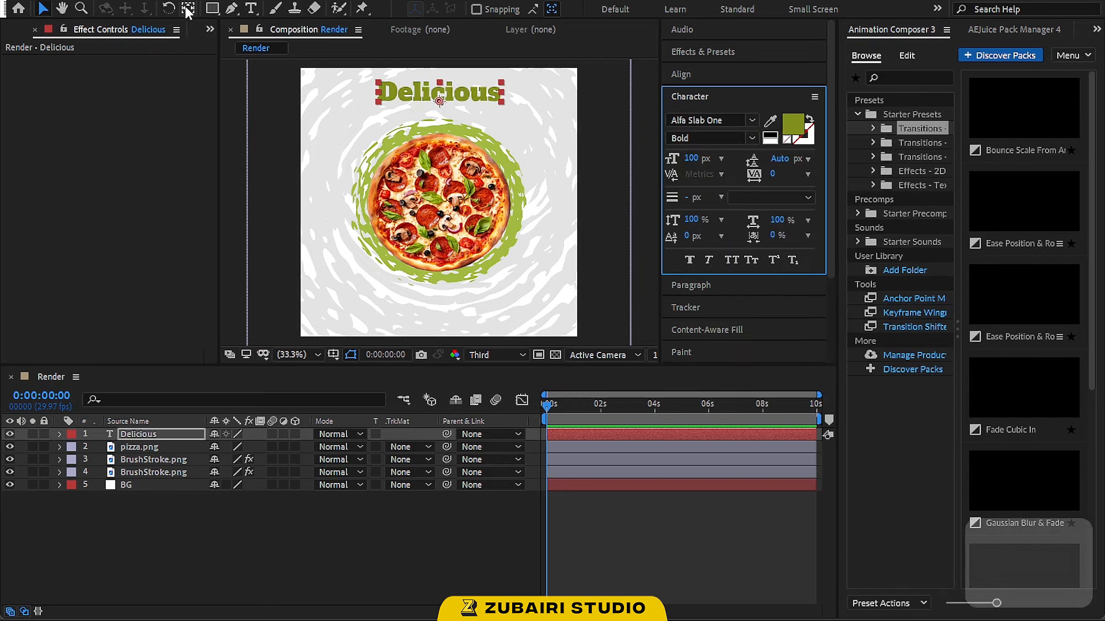
pyautogui.click(698, 74)
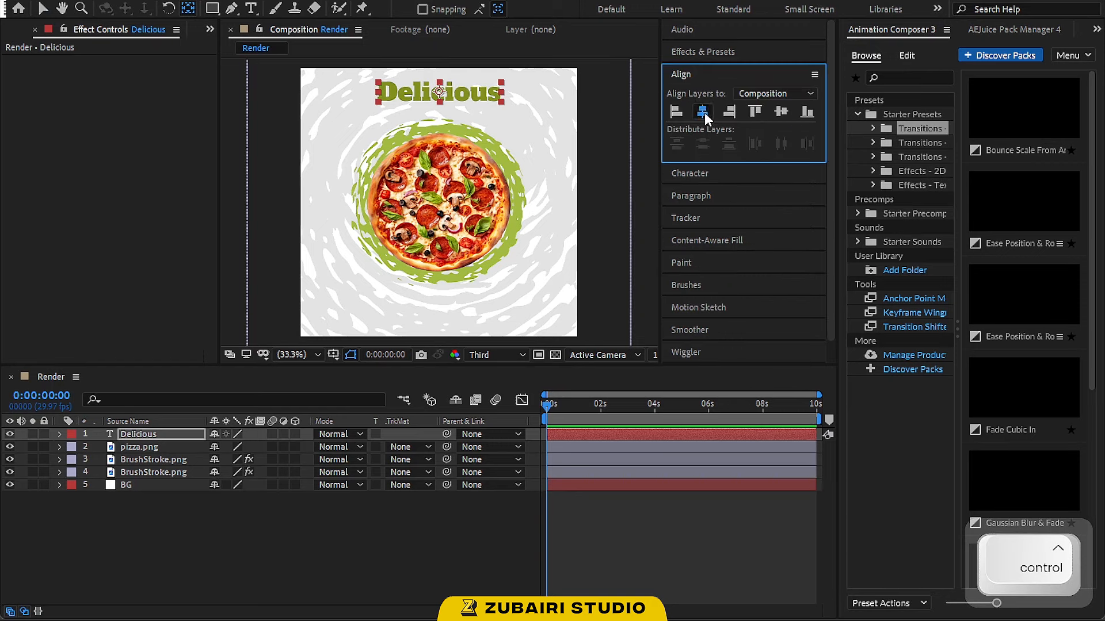
pyautogui.click(42, 10)
pyautogui.click(630, 151)
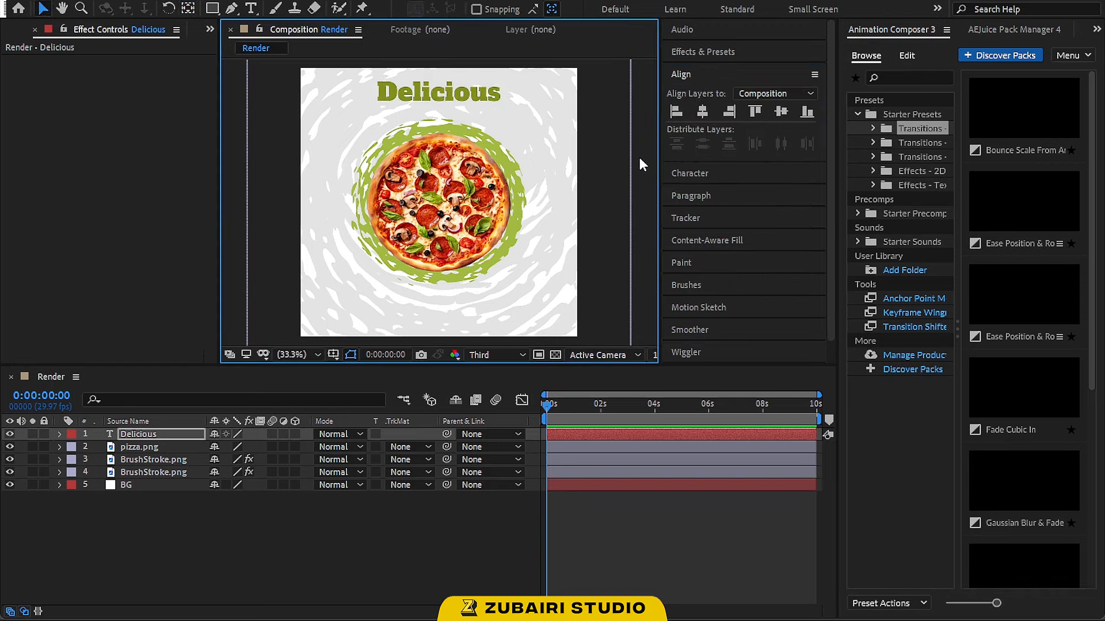
# Duplicate the Delicious text, move the copy below it and retype it as "Pizza"
pyautogui.click(467, 99)
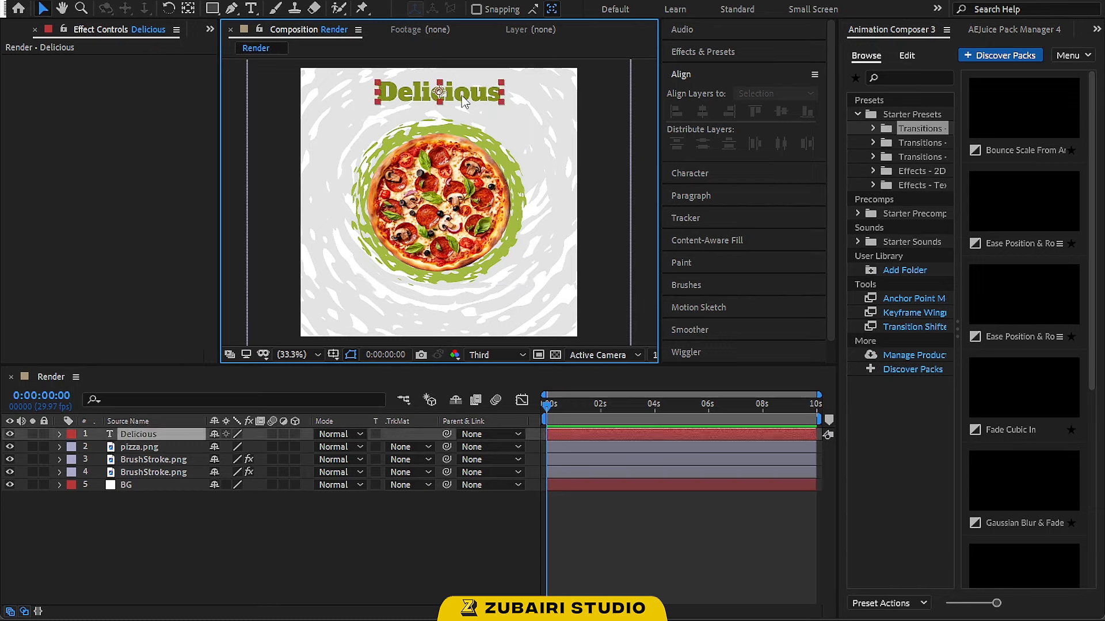
pyautogui.hotkey('ctrl', 'd')
pyautogui.moveTo(467, 102); pyautogui.dragTo(498, 121)
pyautogui.doubleClick(496, 121)
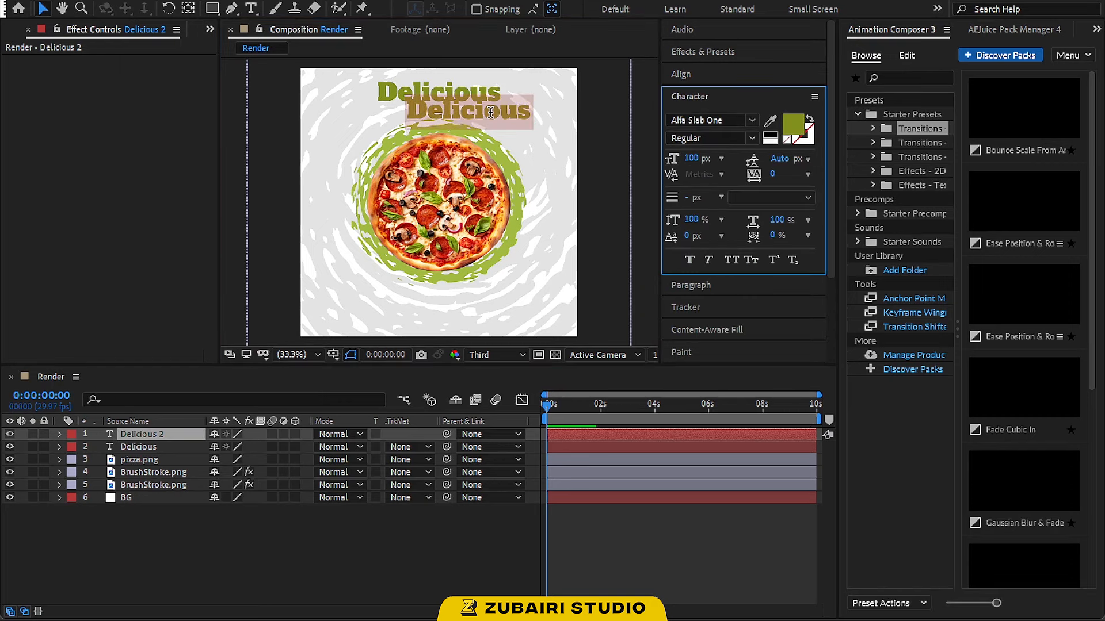
pyautogui.write('Pizza')
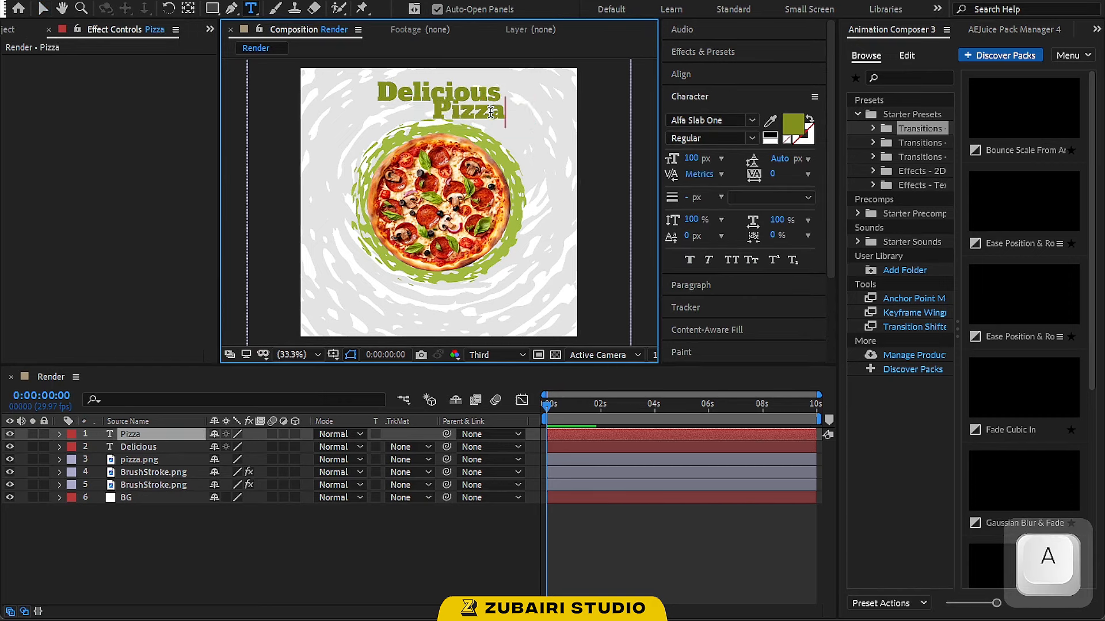
# Change the Pizza text's font to Foxlite Script
pyautogui.click(42, 8)
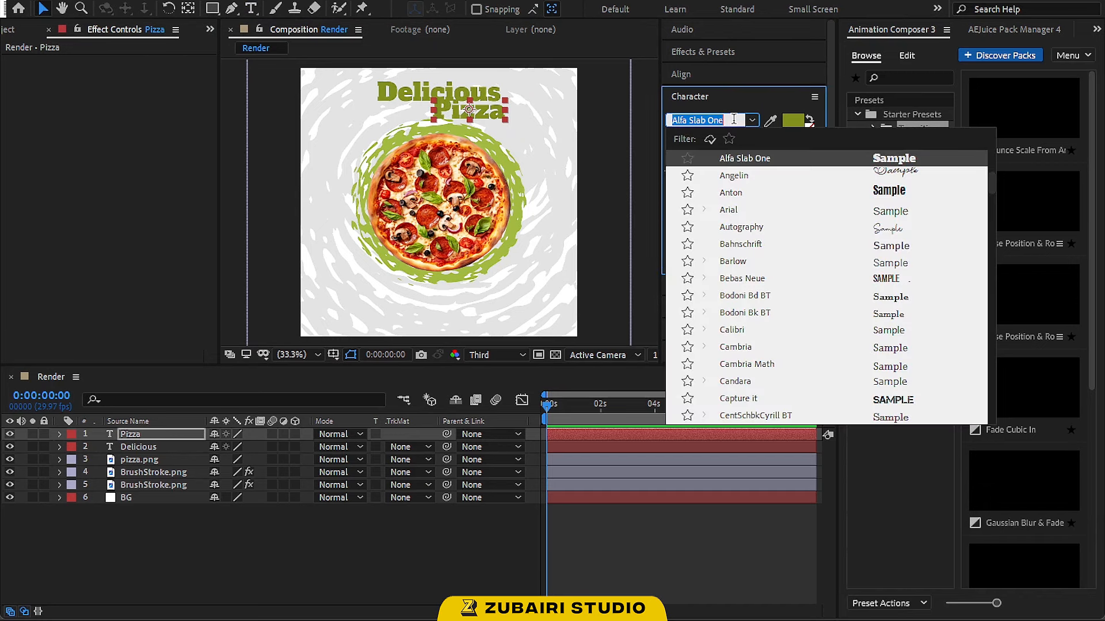
pyautogui.write('foc')
pyautogui.press('BackSpace')
pyautogui.write('x')
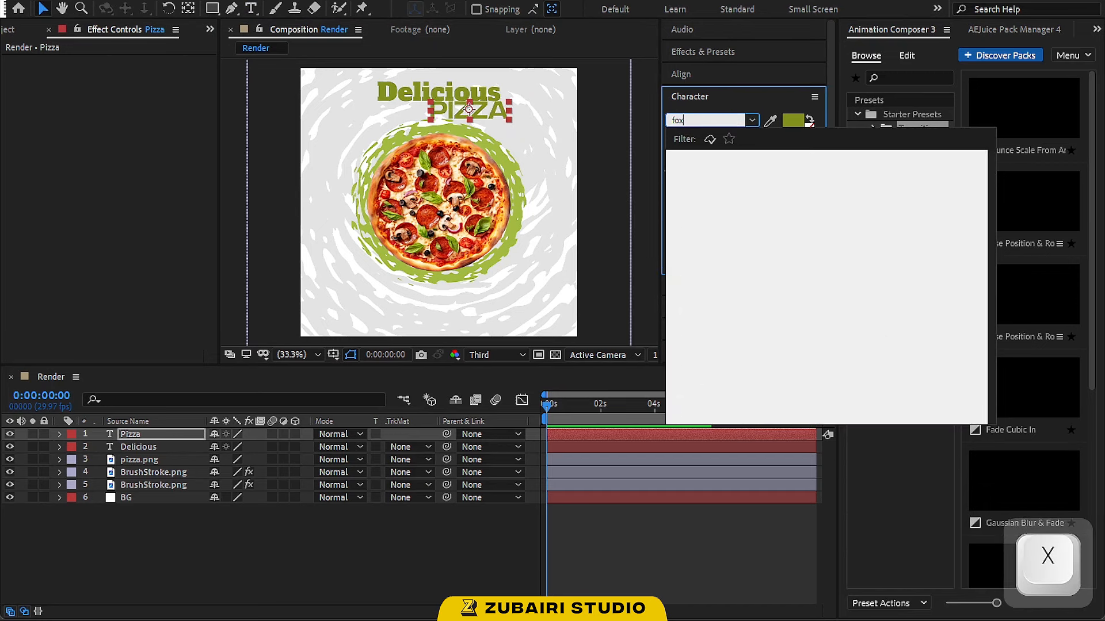
pyautogui.press('Return')
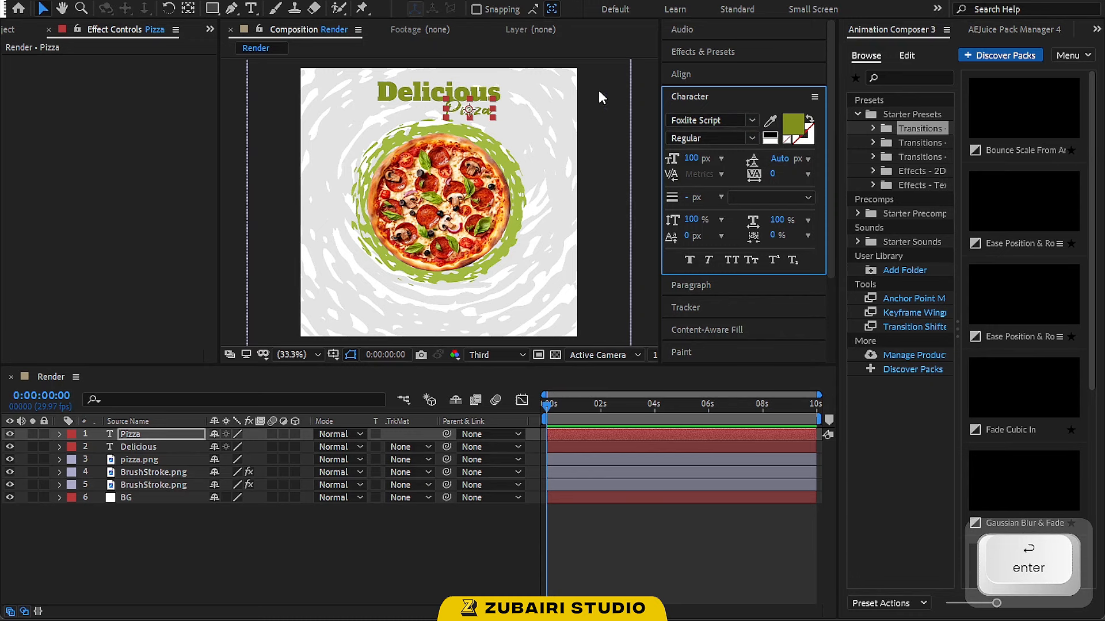
# Reposition the Pizza text slightly right, under the end of Delicious
pyautogui.scroll(2, 481, 73)
pyautogui.press('space')
pyautogui.moveTo(484, 86); pyautogui.dragTo(418, 268)
pyautogui.moveTo(494, 103); pyautogui.dragTo(526, 98)
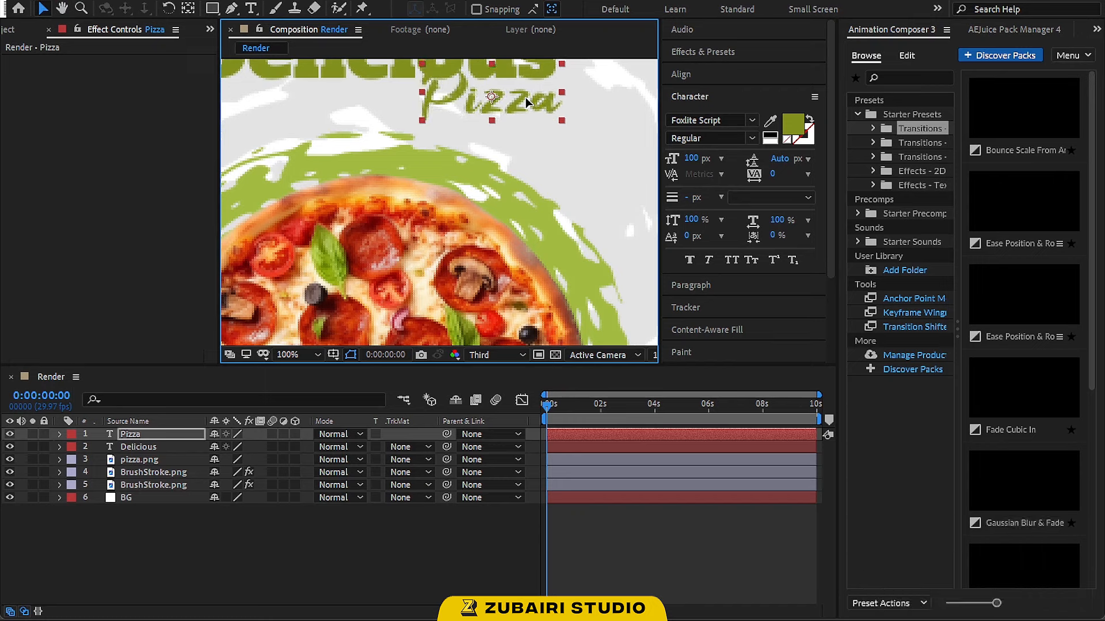
# Set the Pizza text color to orange EB7400
pyautogui.click(793, 122)
pyautogui.moveTo(735, 216)
pyautogui.mouseDown()
pyautogui.moveTo(802, 185)
pyautogui.moveTo(800, 213)
pyautogui.mouseUp()
pyautogui.moveTo(791, 352); pyautogui.dragTo(794, 373)
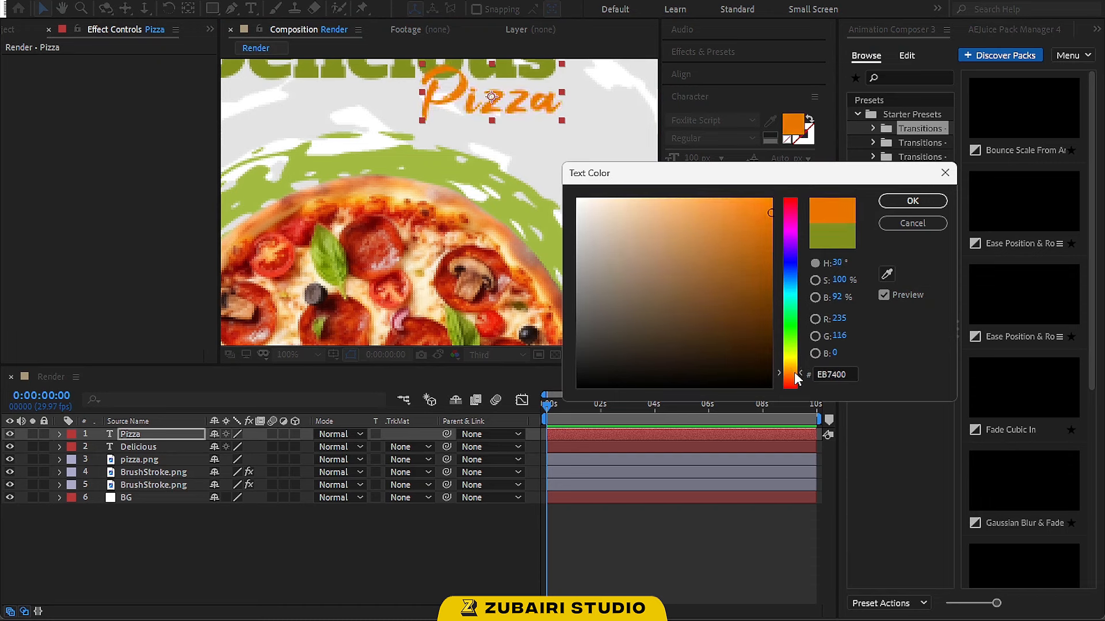
pyautogui.click(934, 201)
# Duplicate the Pizza text layer
pyautogui.scroll(-4, 545, 153)
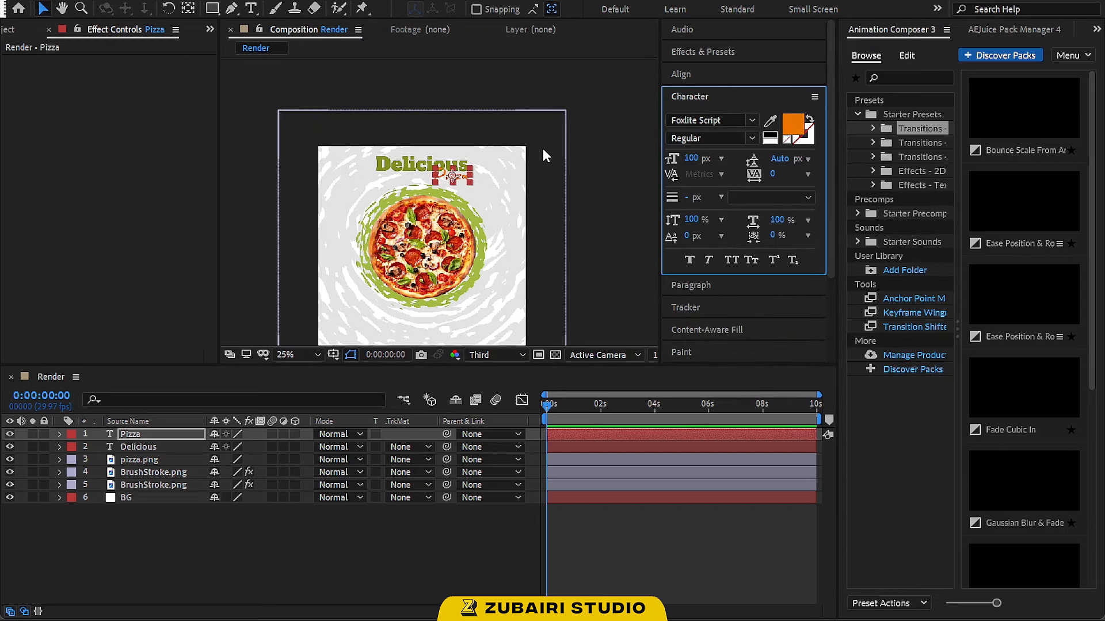
pyautogui.press('space')
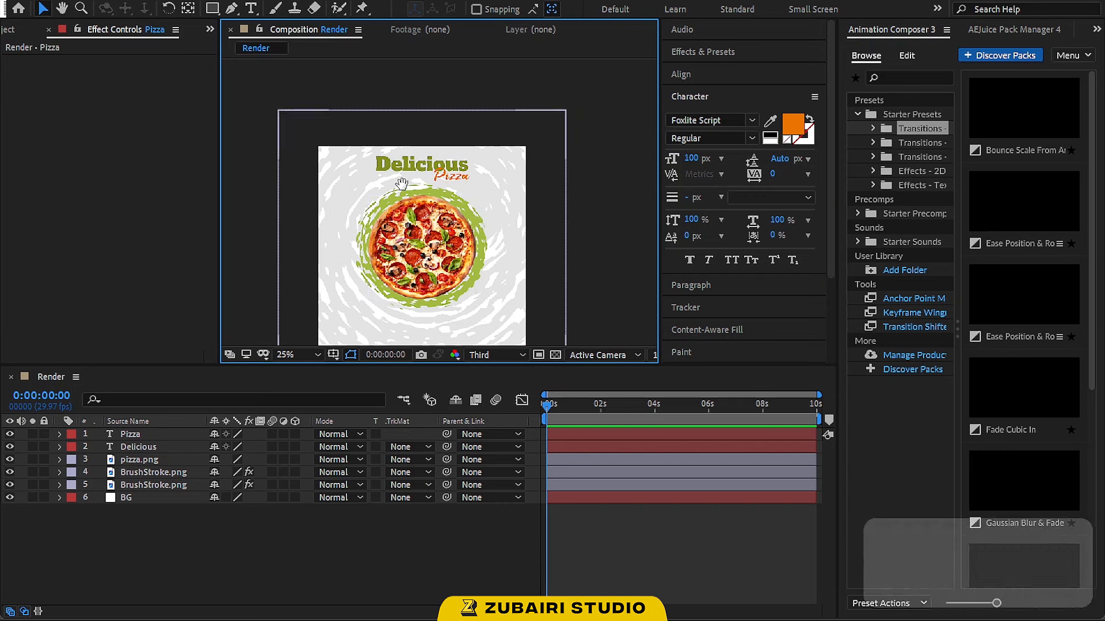
pyautogui.moveTo(404, 187); pyautogui.dragTo(417, 147)
pyautogui.scroll(2, 421, 149)
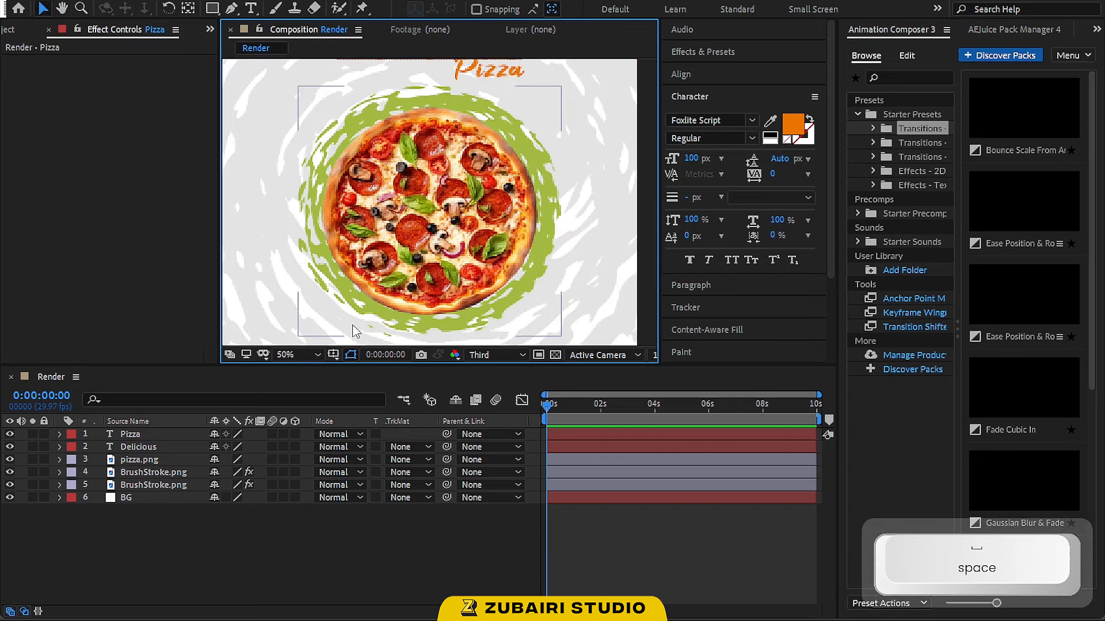
pyautogui.click(299, 355)
pyautogui.click(306, 107)
pyautogui.click(378, 154)
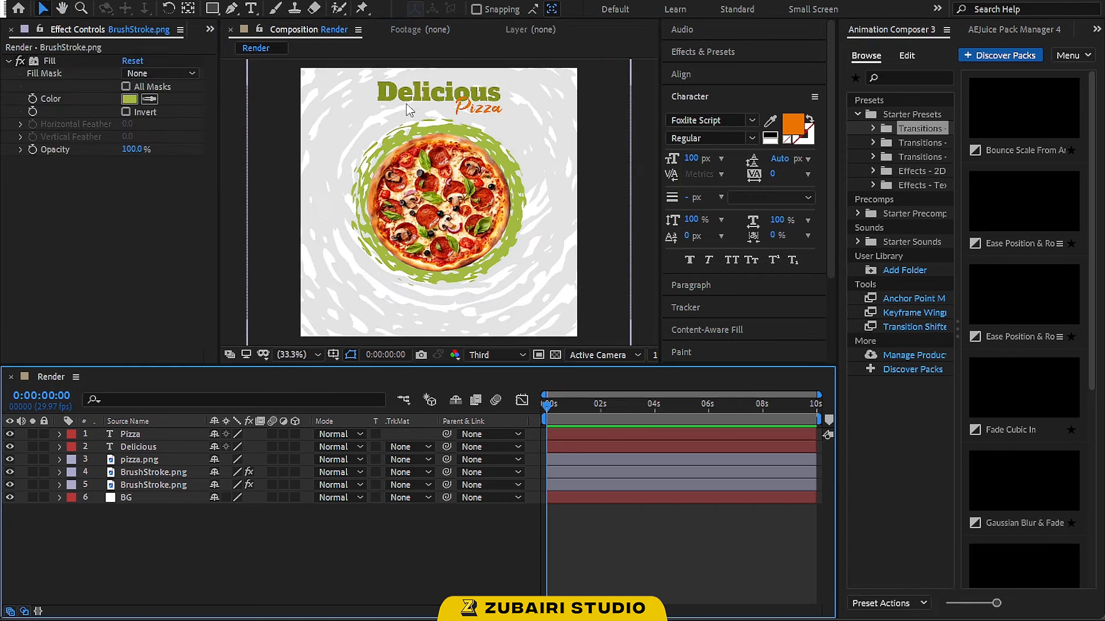
pyautogui.click(463, 108)
pyautogui.hotkey('ctrl', 'd')
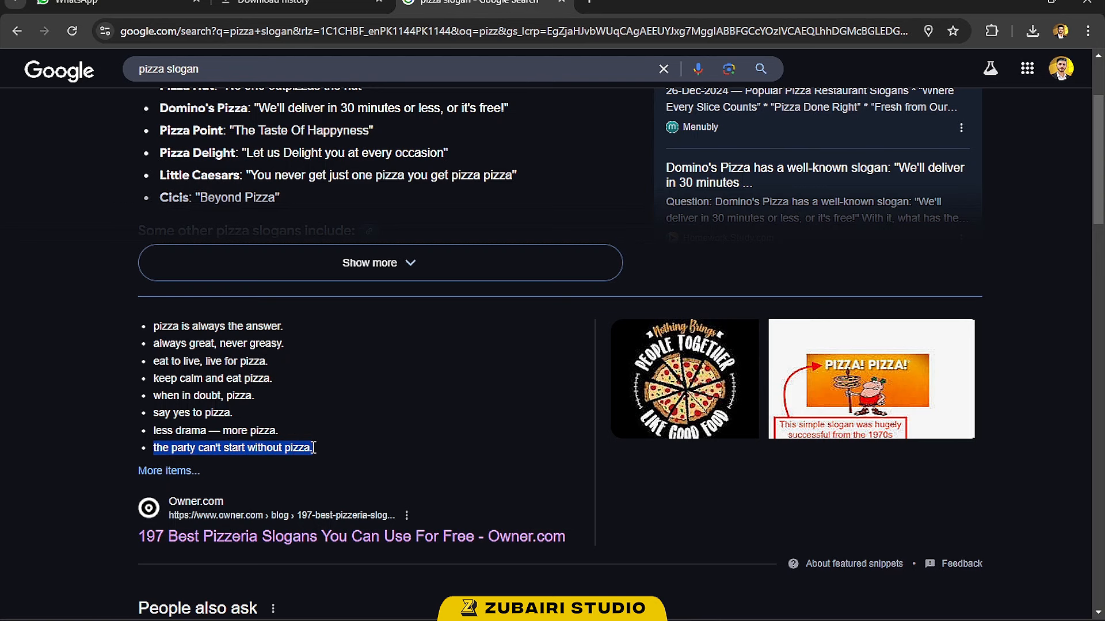
# Copy the slogan "the party can't start without pizza." from the browser results and paste it as the duplicate's text
pyautogui.hotkey('ctrl', 'c')
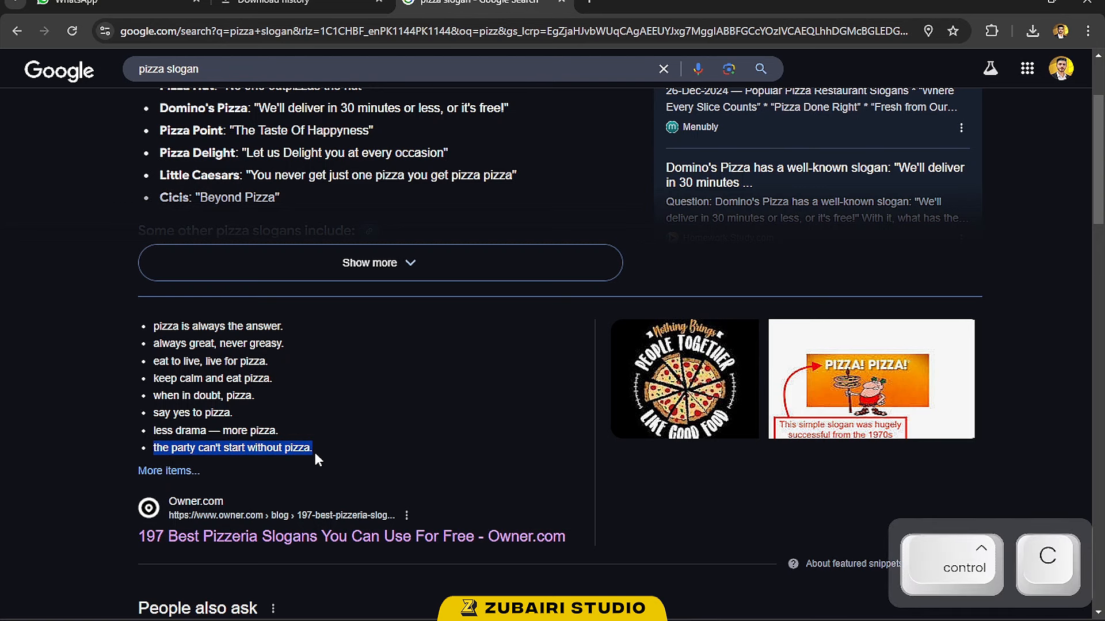
pyautogui.hotkey('alt', 'Tab')
pyautogui.doubleClick(374, 305)
pyautogui.hotkey('ctrl', 'v')
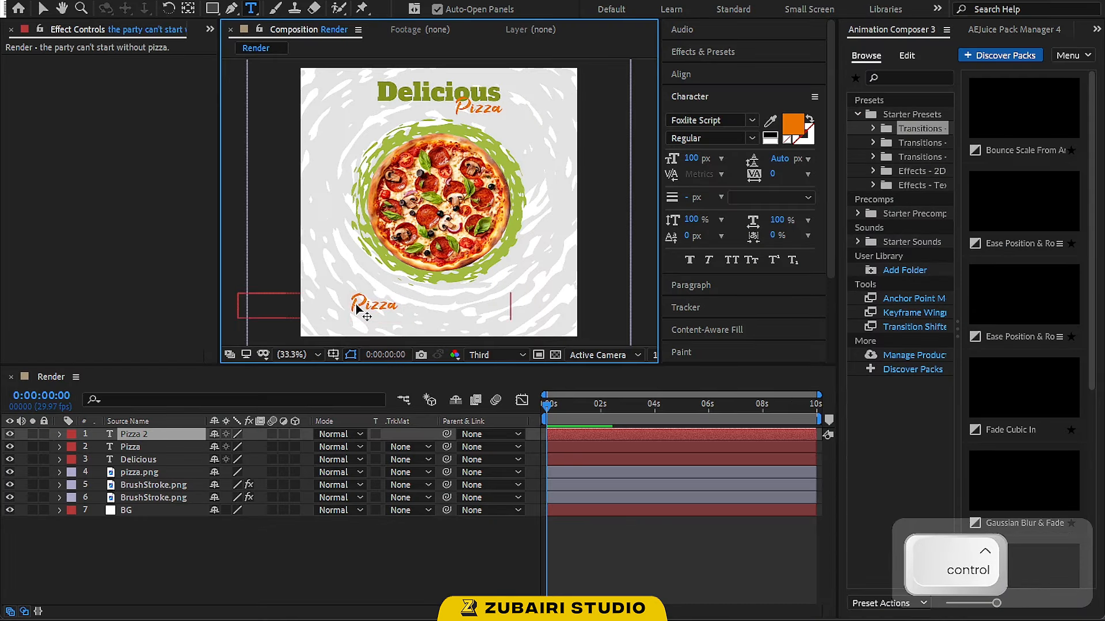
# Move the slogan text to the bottom center of the composition and set its size to 35 px
pyautogui.click(44, 8)
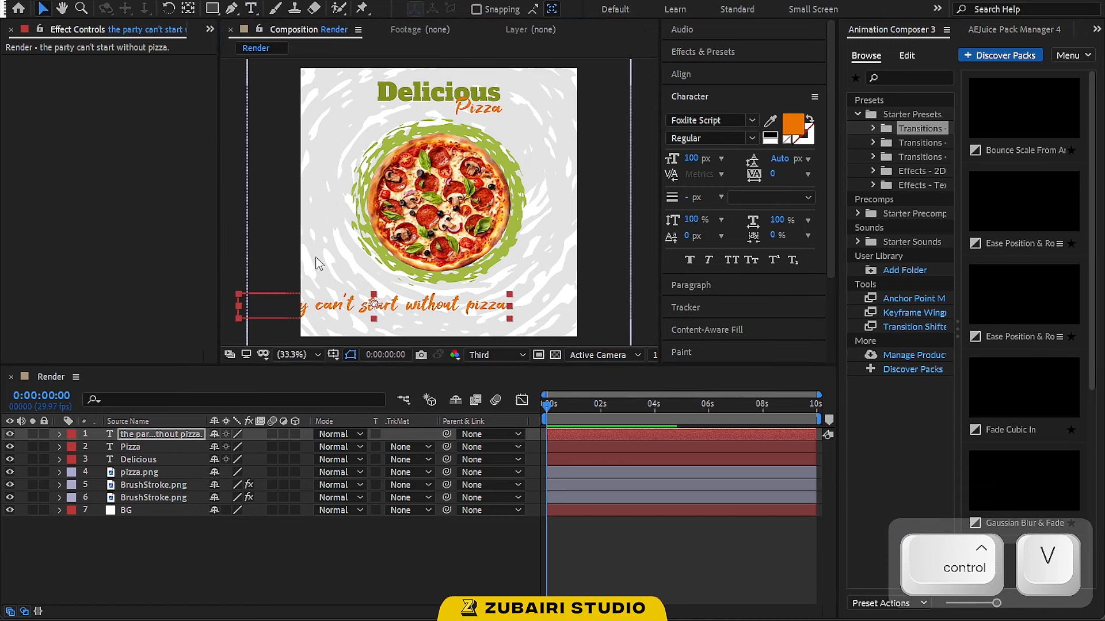
pyautogui.moveTo(351, 308); pyautogui.dragTo(409, 304)
pyautogui.press('shift')
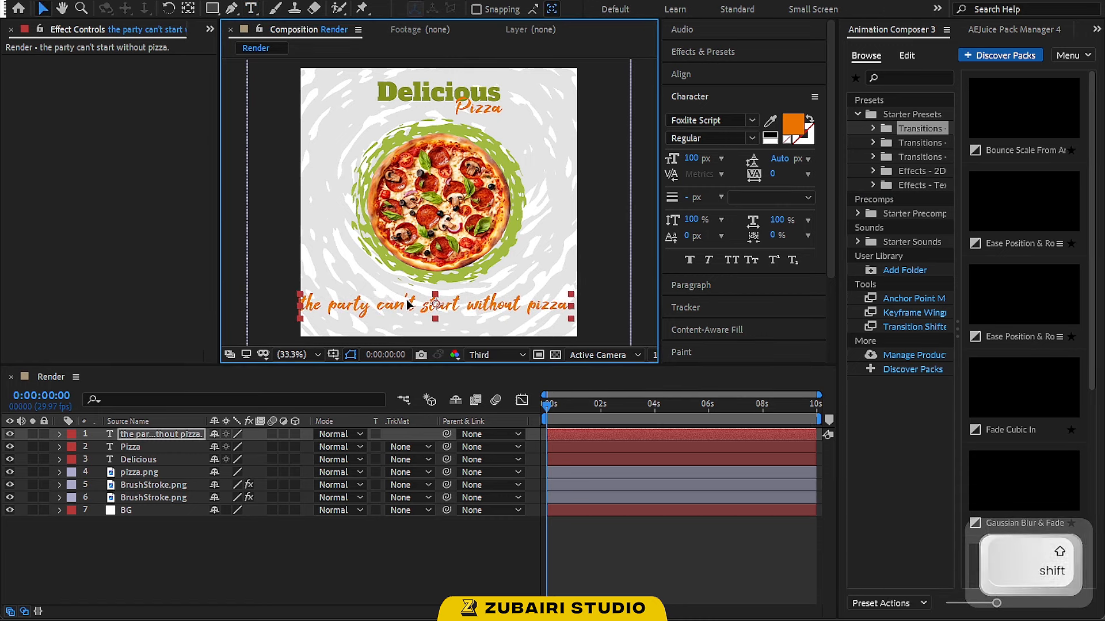
pyautogui.click(688, 159)
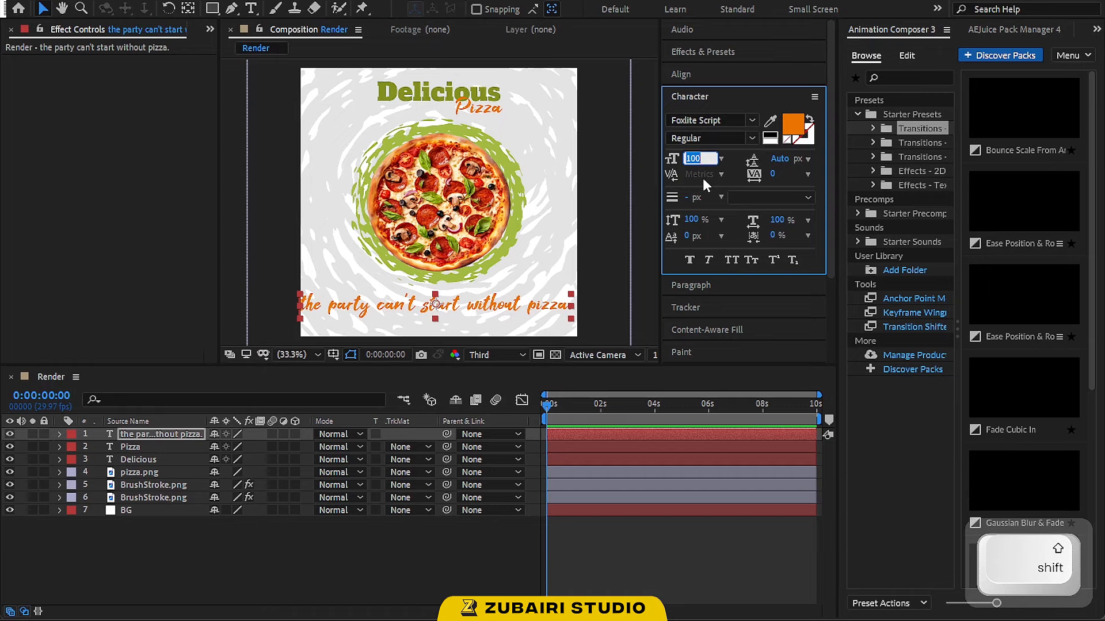
pyautogui.write('35')
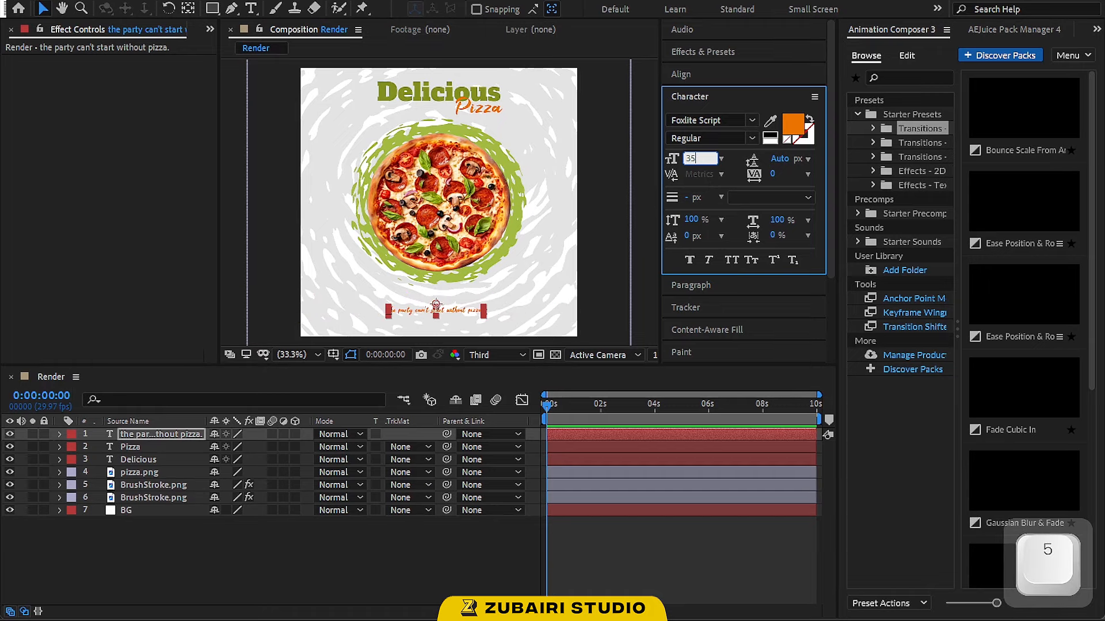
# Set the slogan font to Gagalin and nudge the text up slightly
pyautogui.click(726, 121)
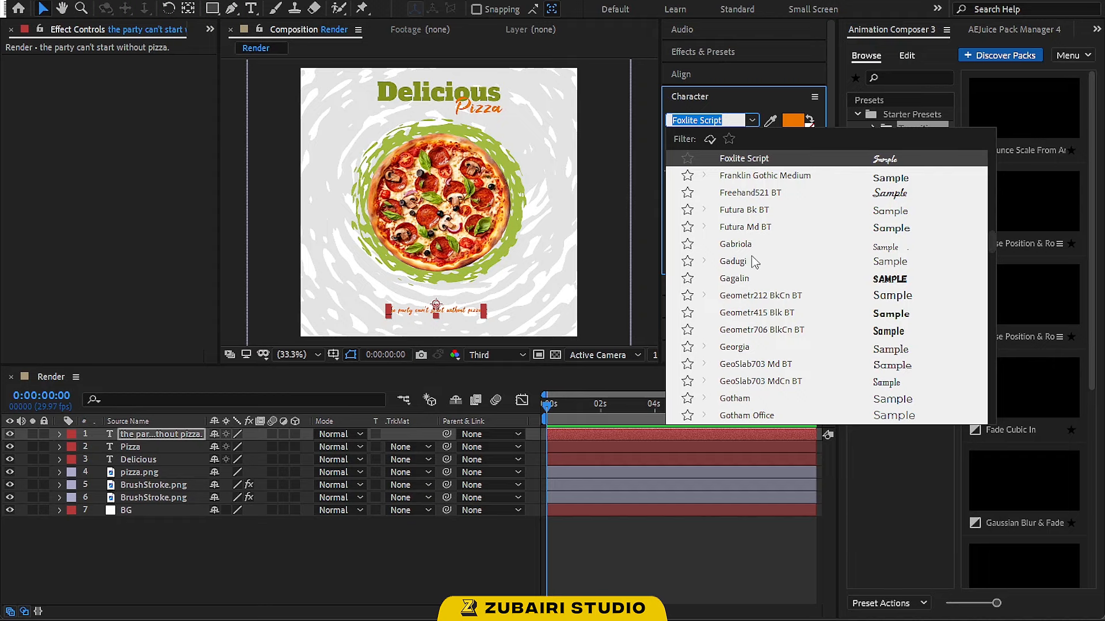
pyautogui.click(757, 278)
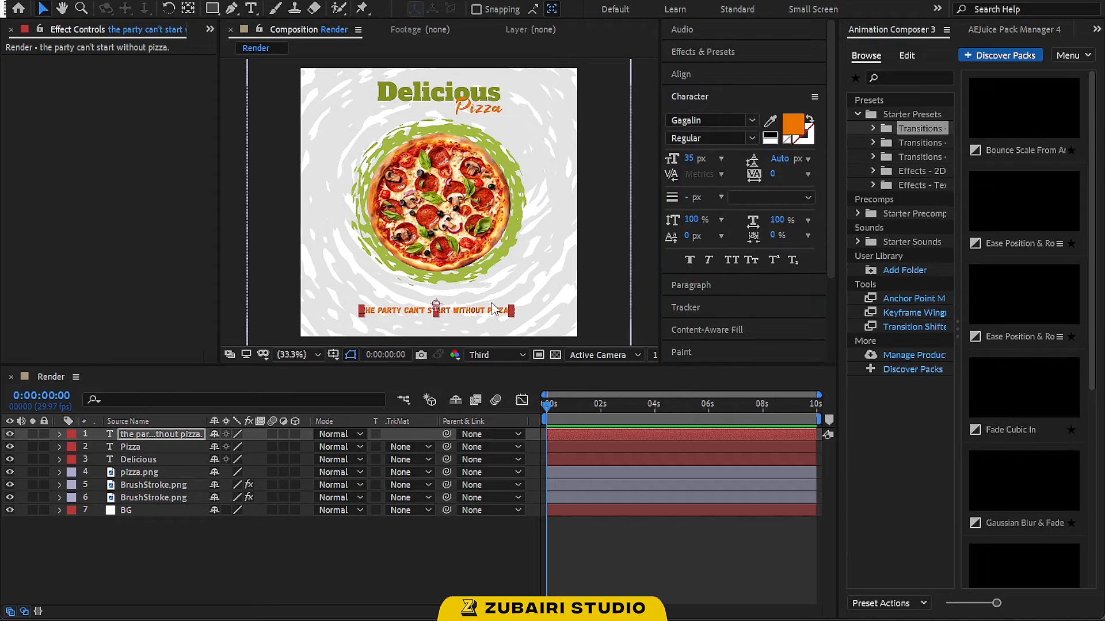
pyautogui.moveTo(488, 312); pyautogui.dragTo(491, 301)
# Set the slogan text color to near-black 0E0D0C
pyautogui.click(793, 123)
pyautogui.moveTo(610, 300); pyautogui.dragTo(579, 376)
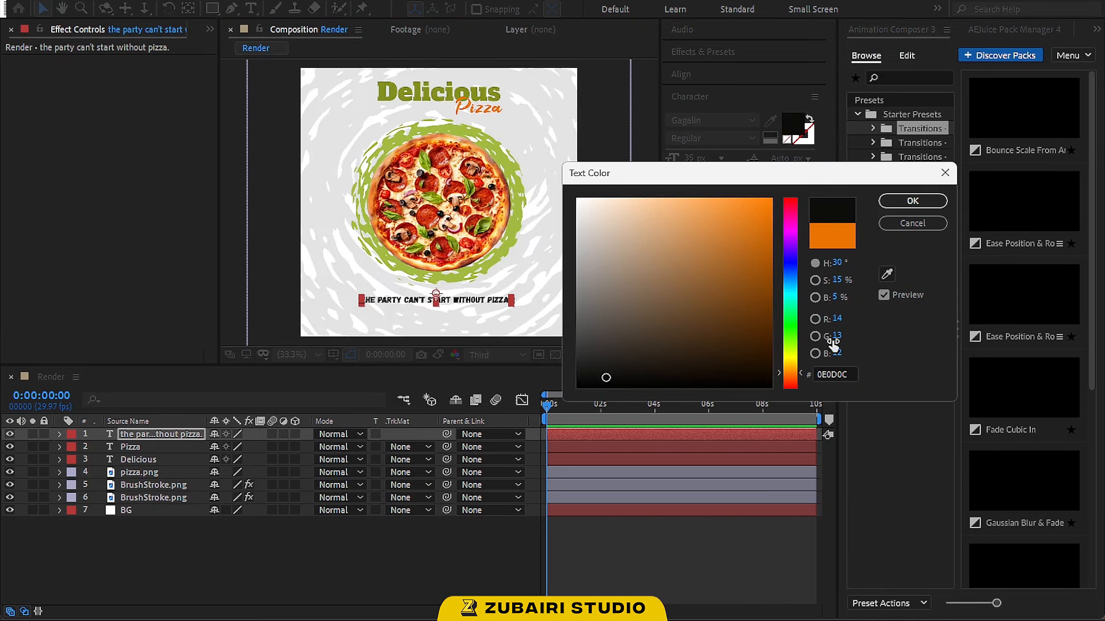
pyautogui.click(909, 200)
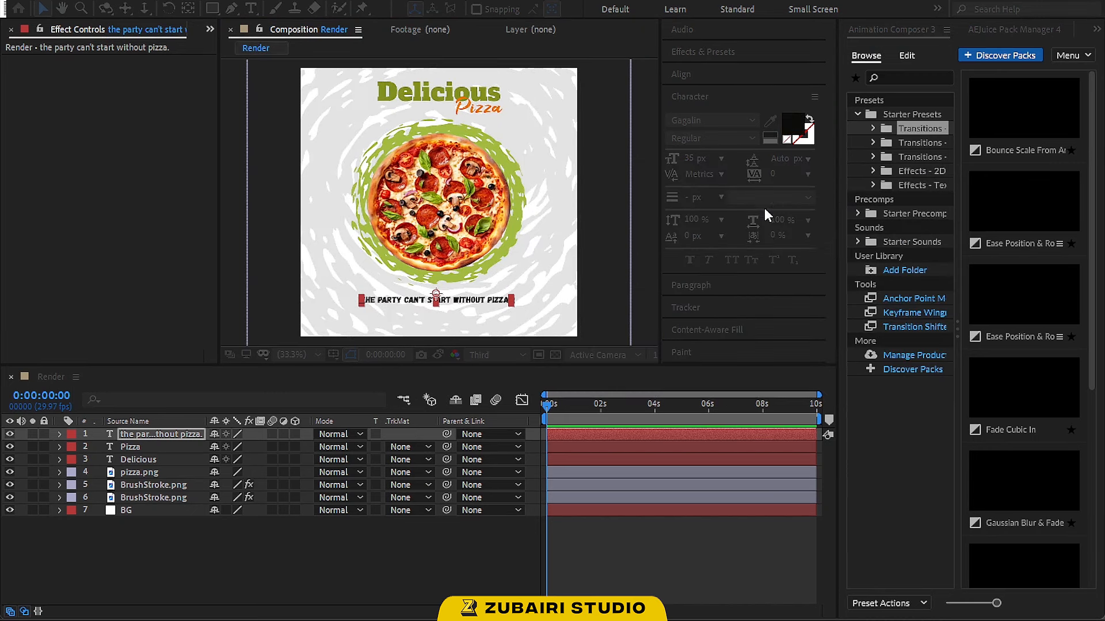
pyautogui.click(647, 285)
pyautogui.scroll(3, 459, 299)
pyautogui.press('space')
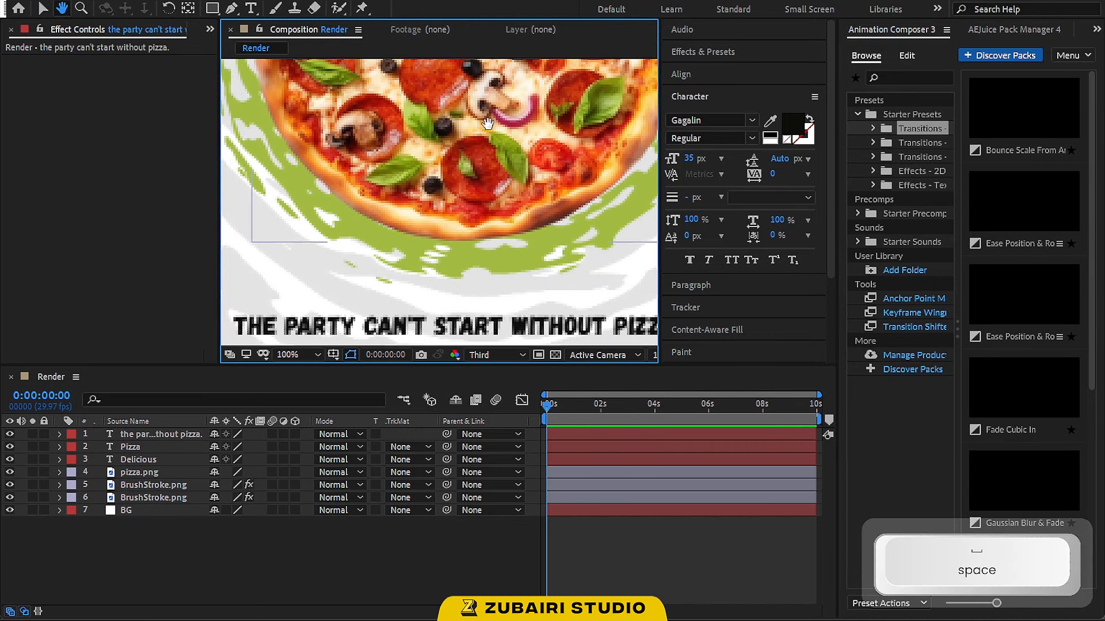
pyautogui.moveTo(487, 124); pyautogui.dragTo(426, 127)
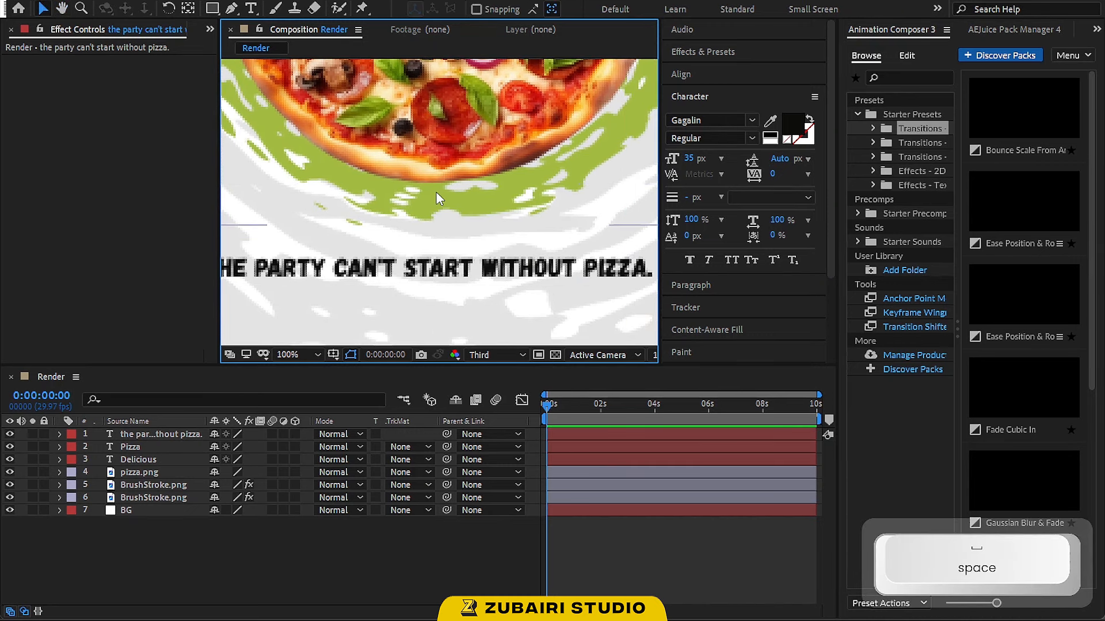
# Draw a rounded rectangle button shape below the slogan text
pyautogui.scroll(-4, 454, 195)
pyautogui.press('space')
pyautogui.moveTo(482, 232); pyautogui.dragTo(497, 272)
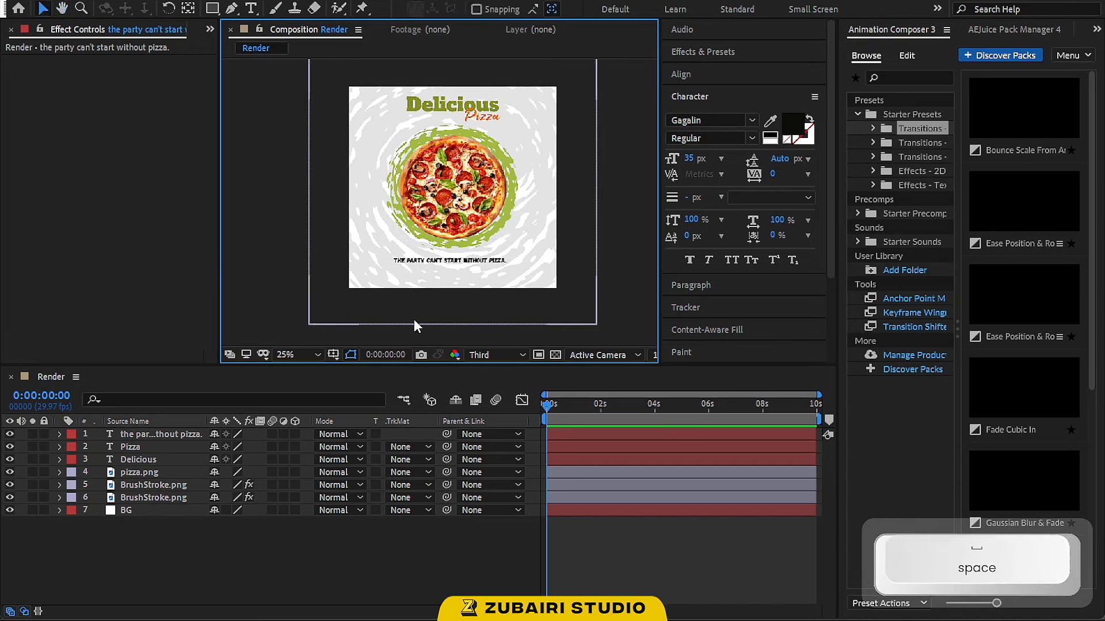
pyautogui.click(227, 568)
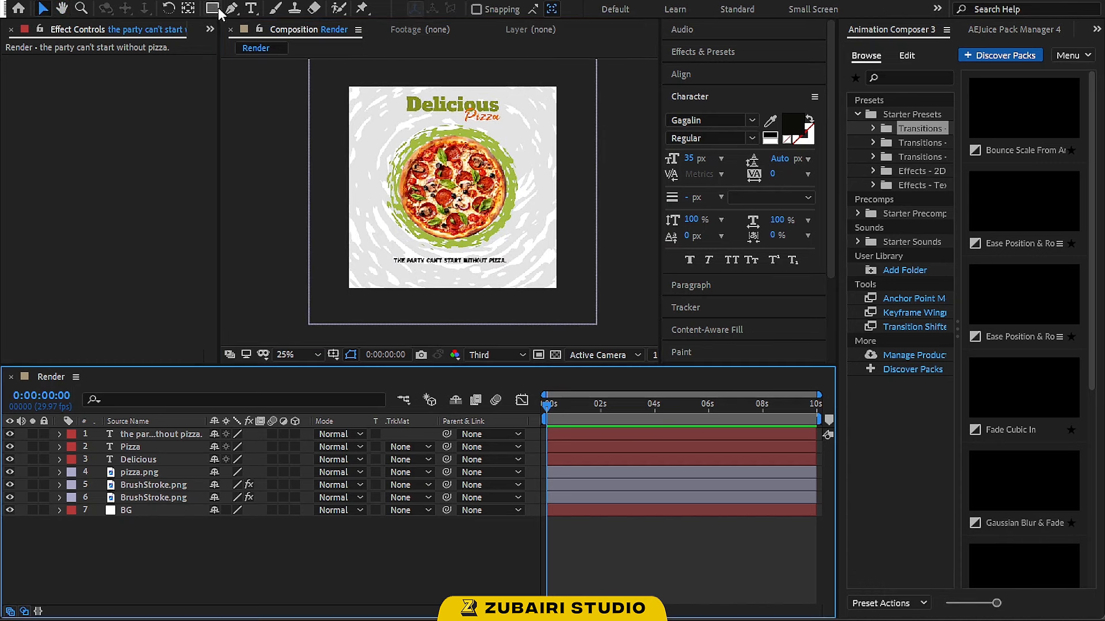
pyautogui.moveTo(212, 9); pyautogui.dragTo(270, 22)
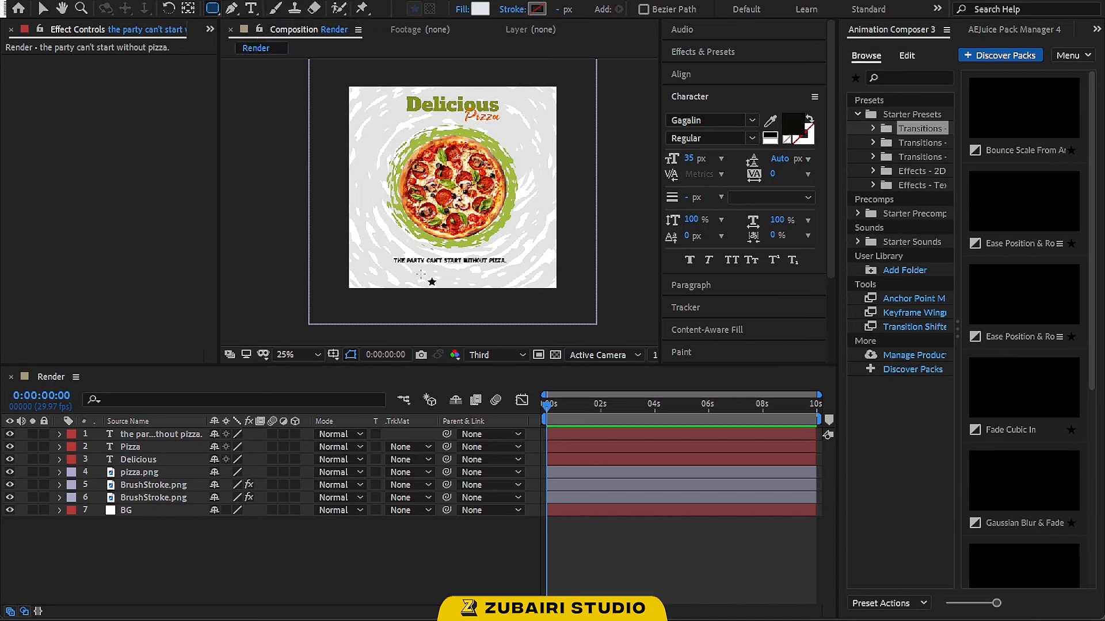
pyautogui.press('.')
pyautogui.press('space')
pyautogui.moveTo(407, 335)
pyautogui.mouseDown()
pyautogui.moveTo(397, 222)
pyautogui.moveTo(511, 238)
pyautogui.mouseUp()
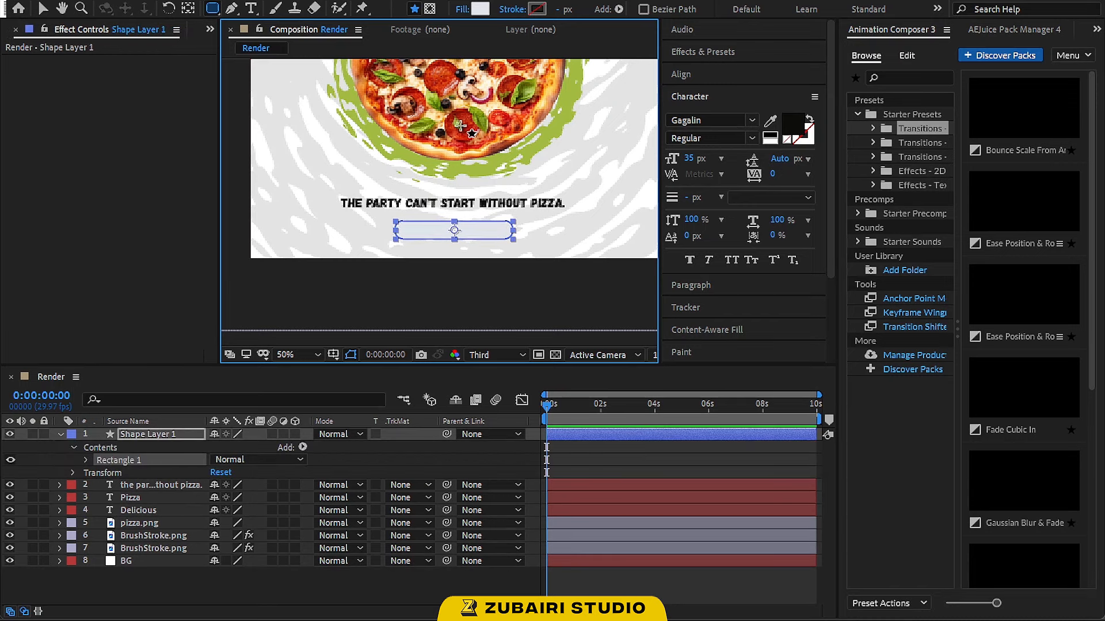
# Set the rectangle's fill to the green A2BB41 sampled from the brush stroke with the eyedropper
pyautogui.click(480, 9)
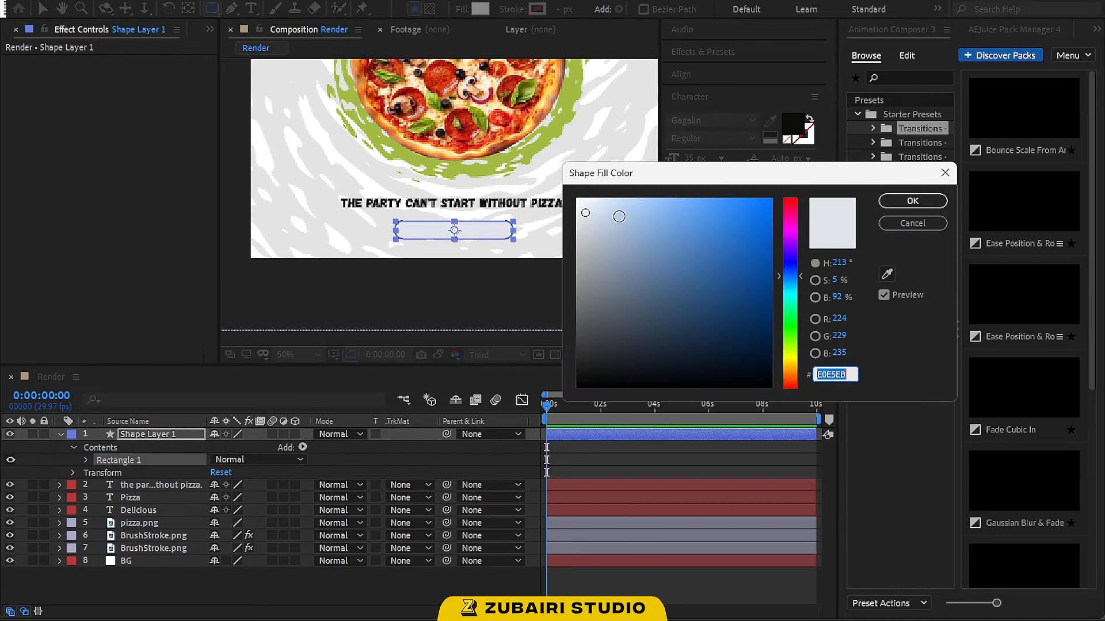
pyautogui.click(887, 273)
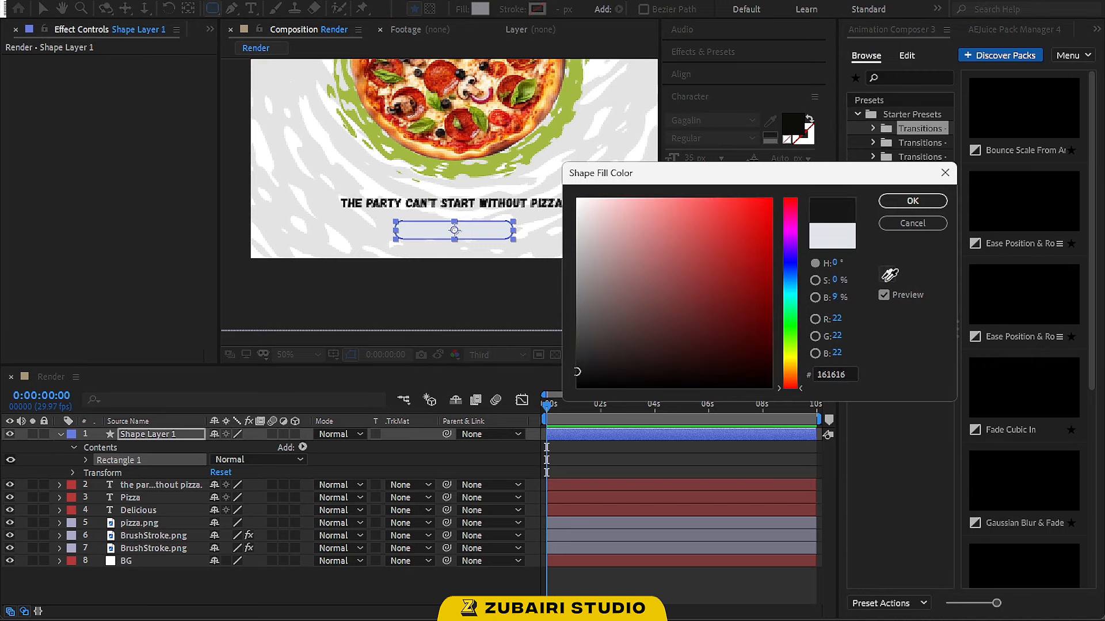
pyautogui.click(556, 124)
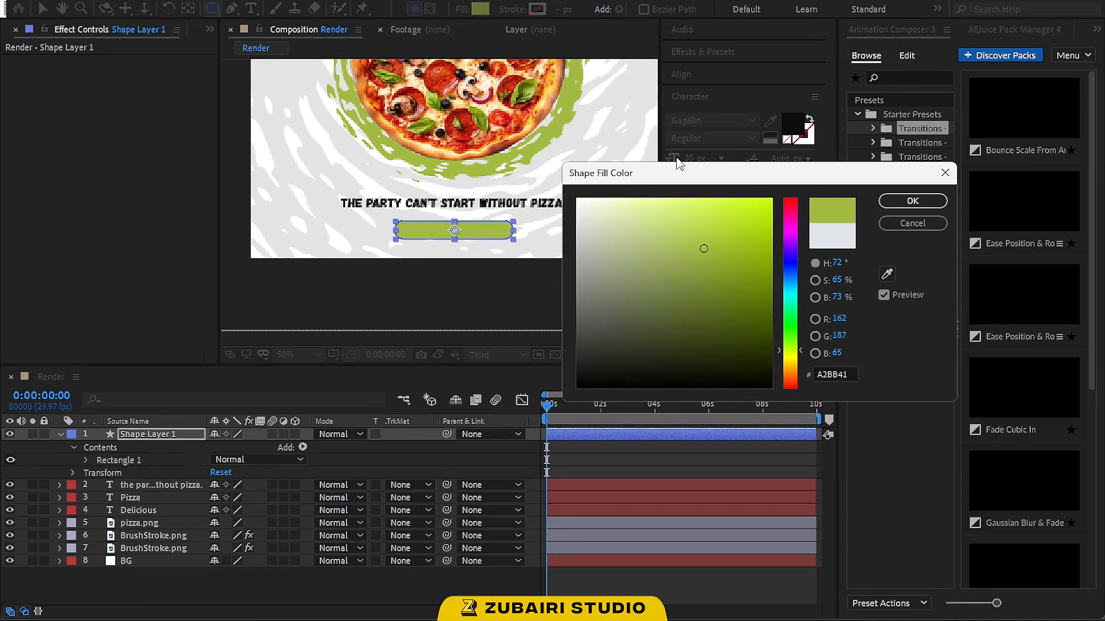
pyautogui.click(889, 204)
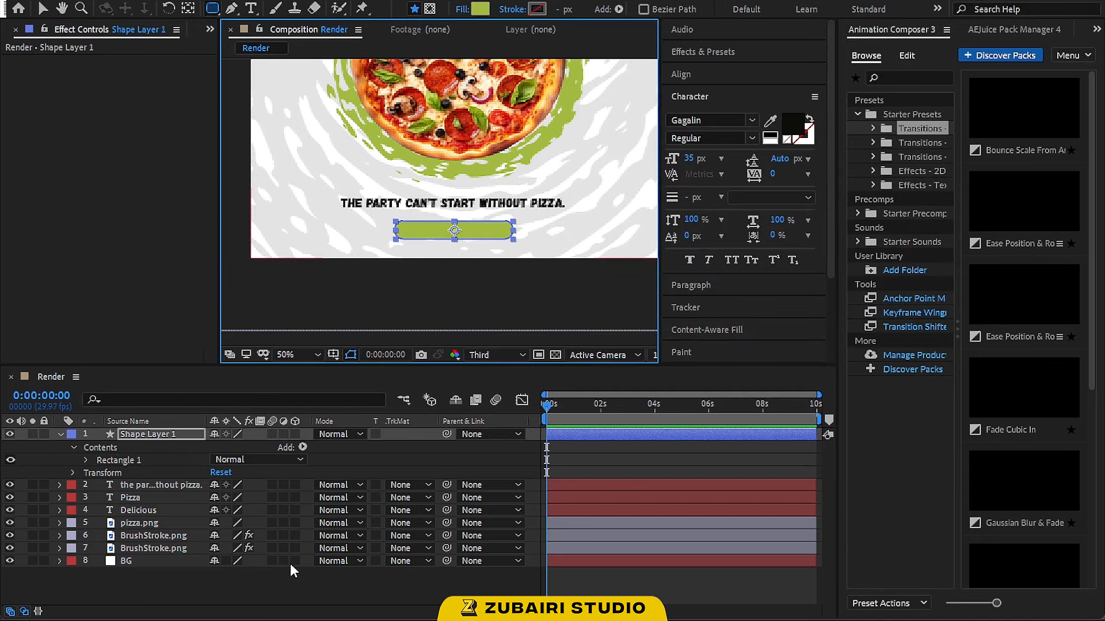
# Nudge the slogan text up slightly
pyautogui.click(426, 456)
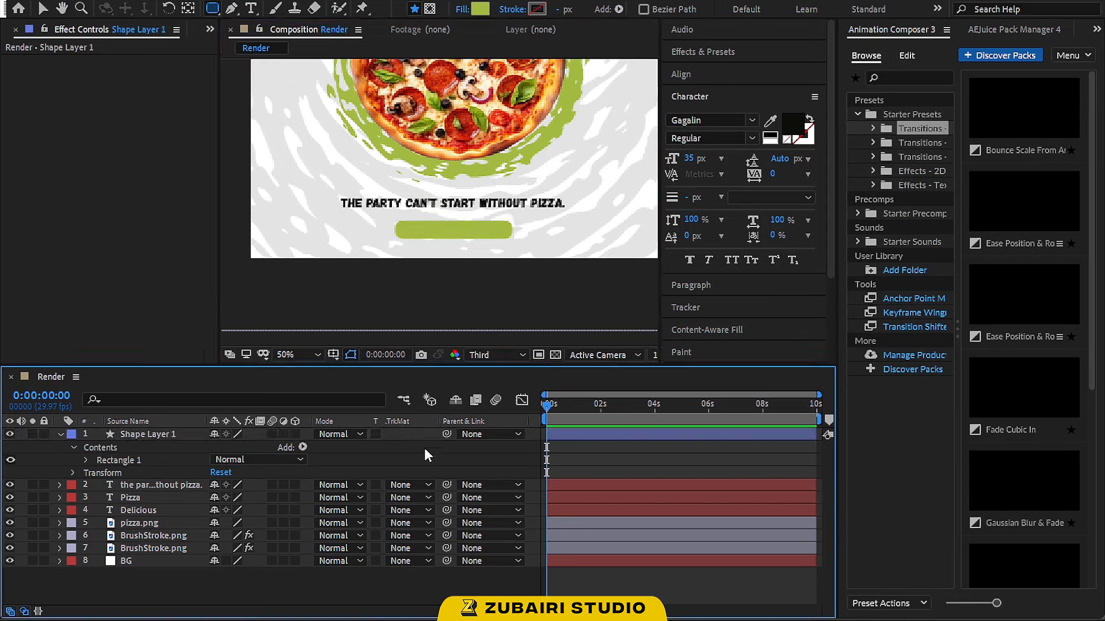
pyautogui.click(42, 8)
pyautogui.click(499, 207)
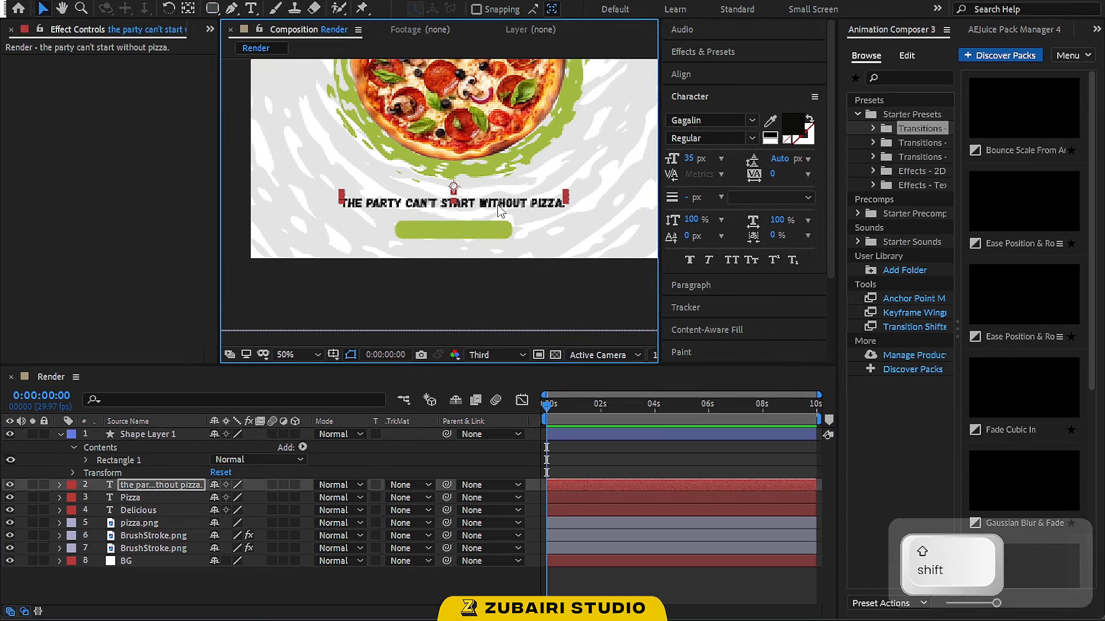
pyautogui.hotkey('shift', 'Up')
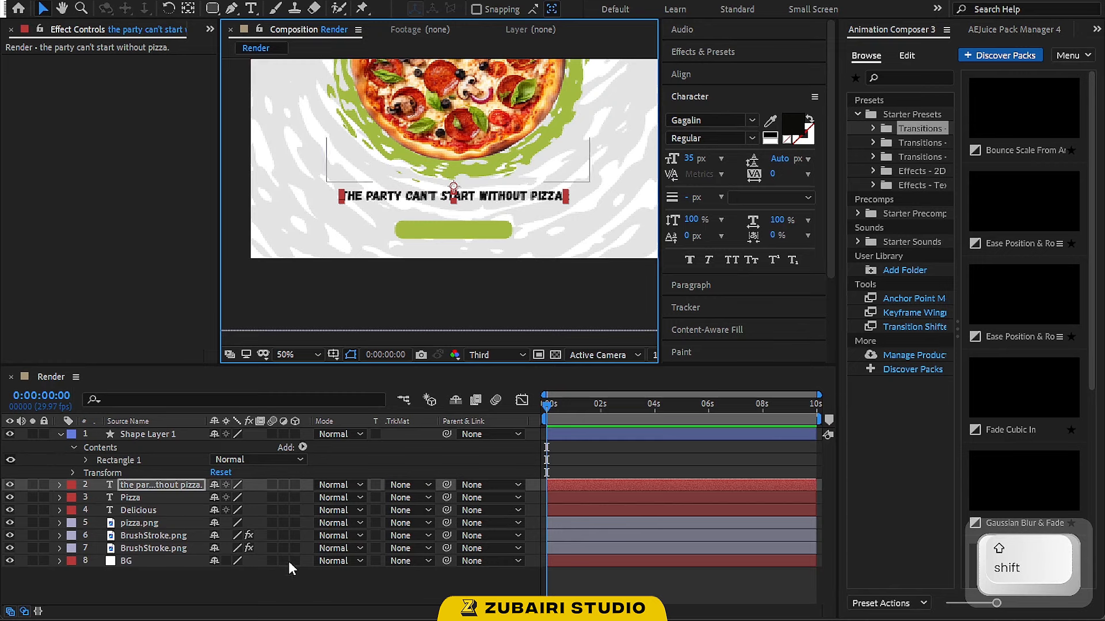
# Nudge the green button shape up closer to the slogan
pyautogui.click(287, 579)
pyautogui.click(463, 230)
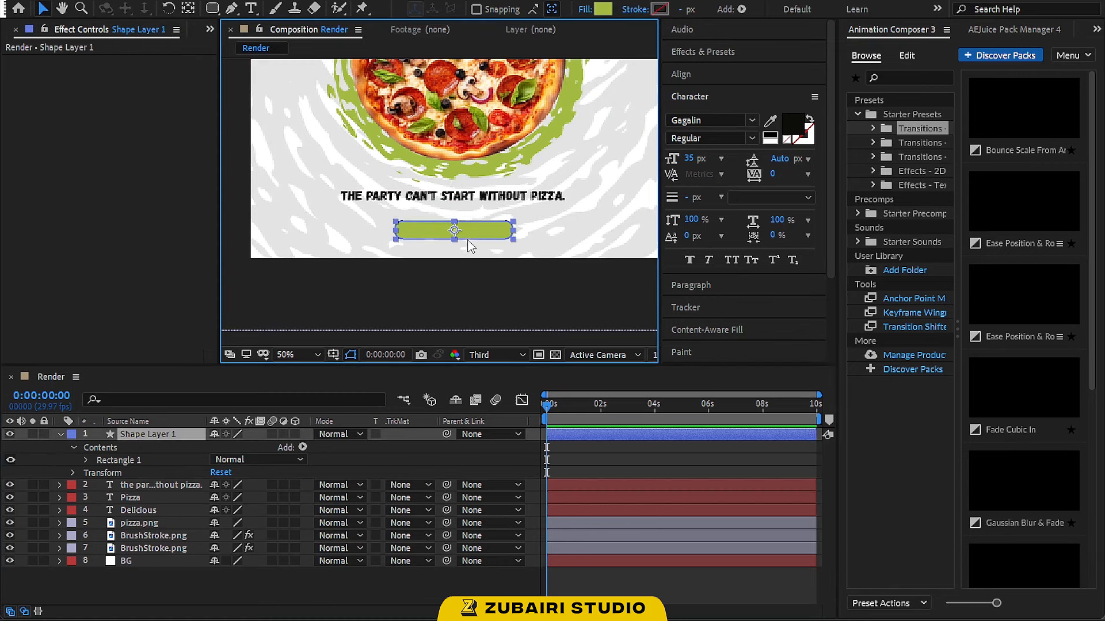
pyautogui.hotkey('shift', 'Up')
pyautogui.hotkey('shift', 'Up')
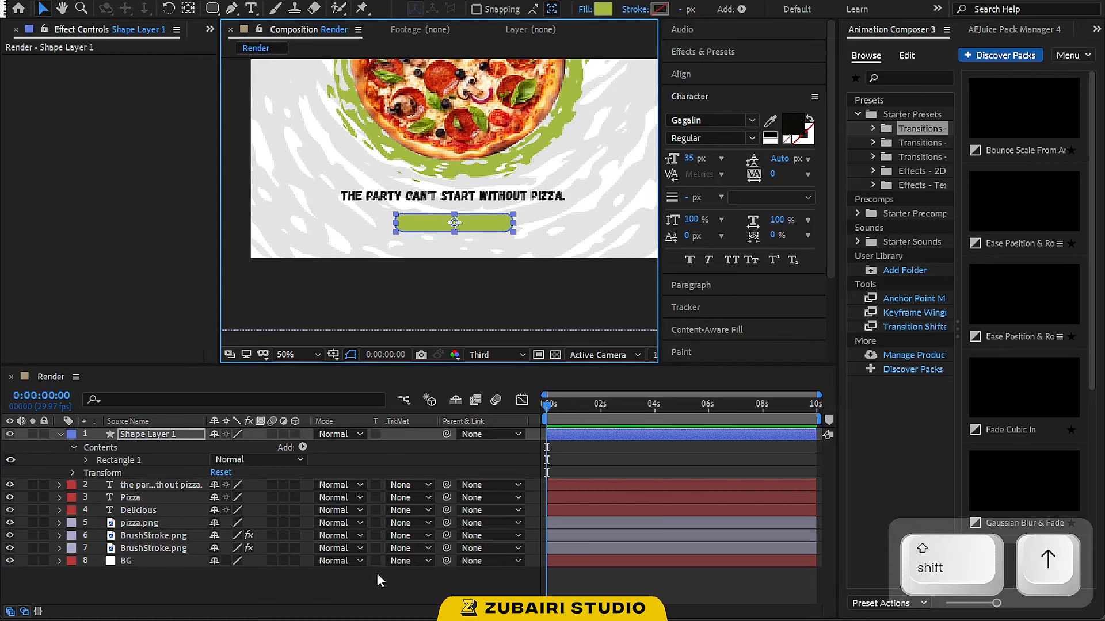
# Duplicate the slogan text layer and move the copy down onto the green button
pyautogui.scroll(-2, 499, 173)
pyautogui.press('space')
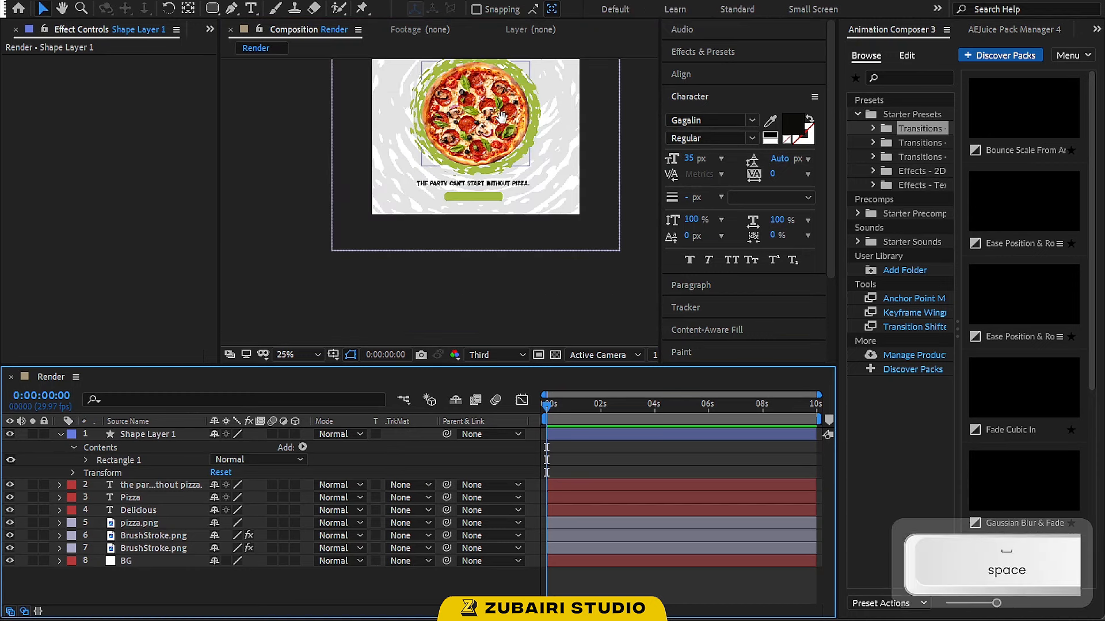
pyautogui.moveTo(501, 117); pyautogui.dragTo(495, 178)
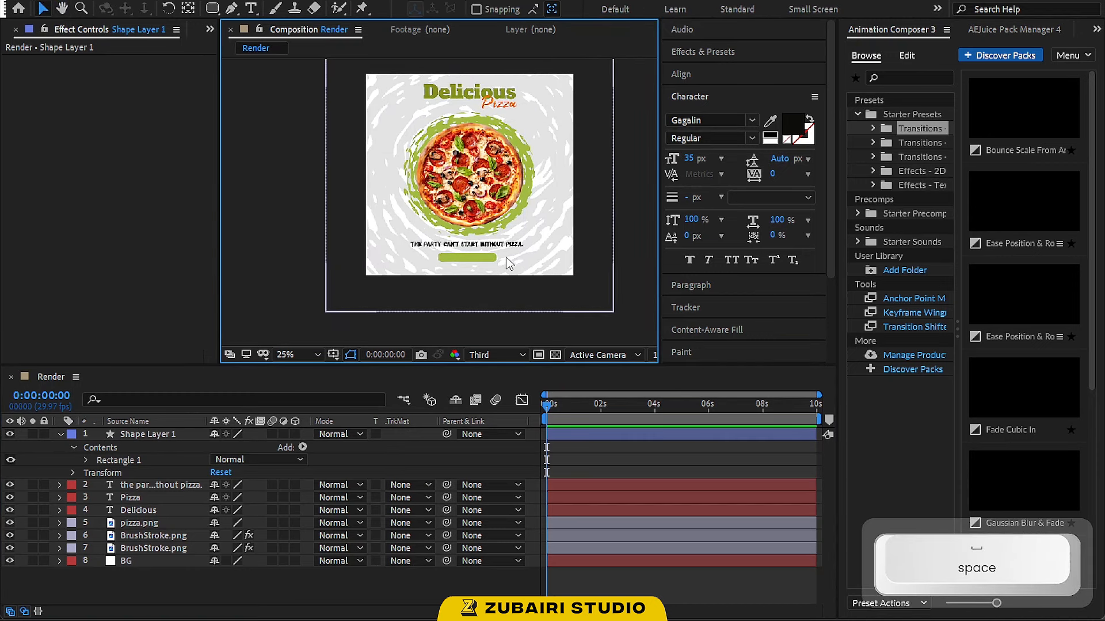
pyautogui.scroll(1, 506, 263)
pyautogui.click(161, 485)
pyautogui.hotkey('ctrl', 'd')
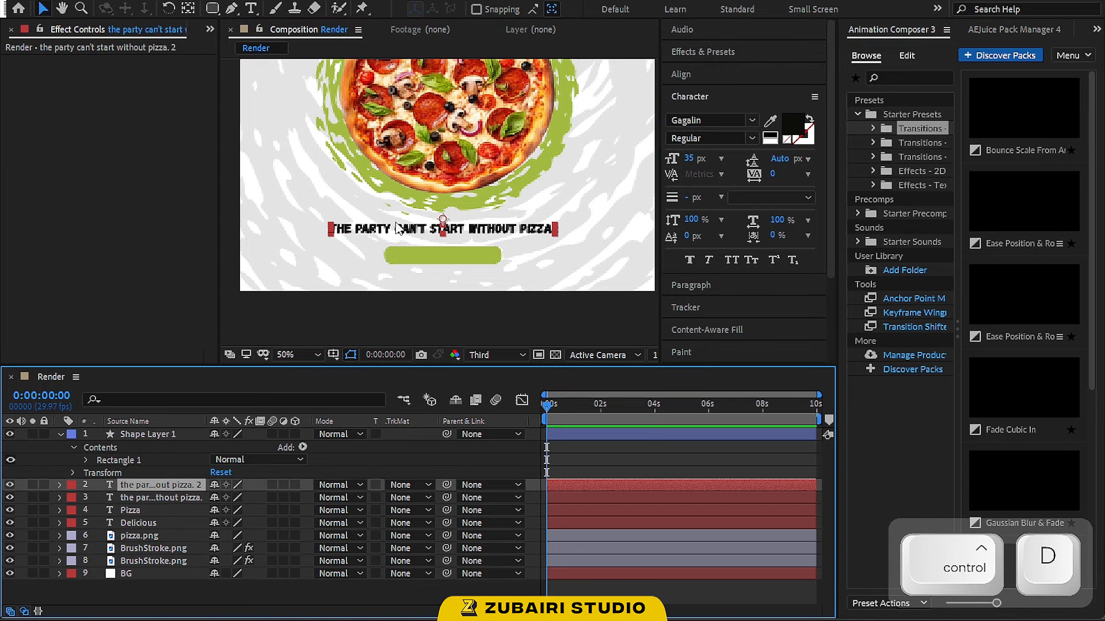
pyautogui.moveTo(401, 233); pyautogui.dragTo(398, 256)
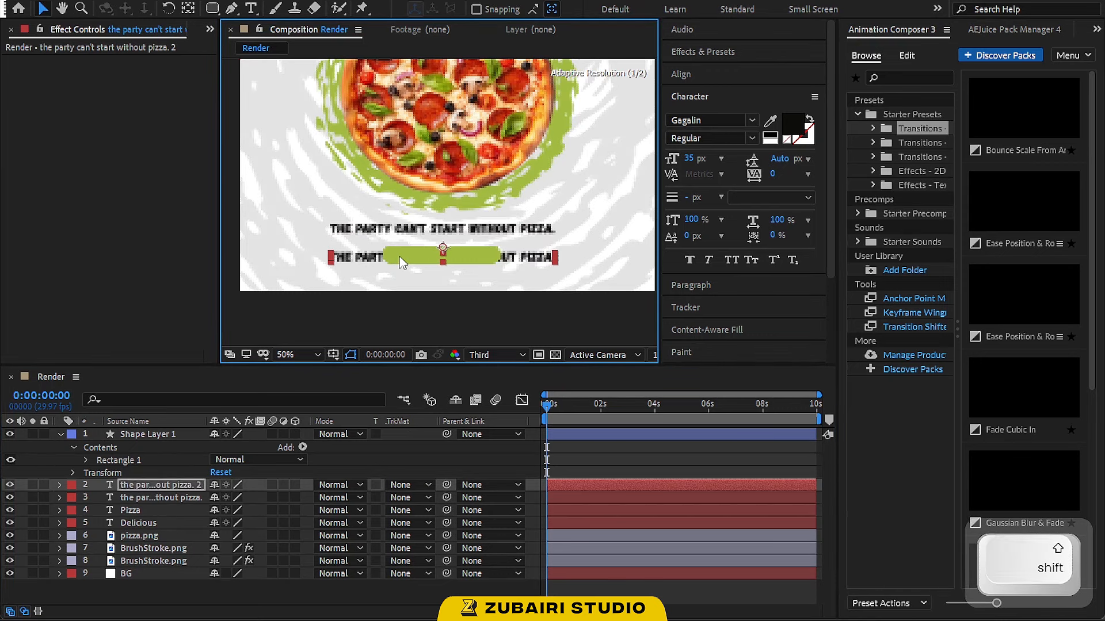
# Replace the duplicate's text with "Order Now" and move its layer above the button shape layer
pyautogui.hotkey('ctrl', 't')
pyautogui.write('Ord')
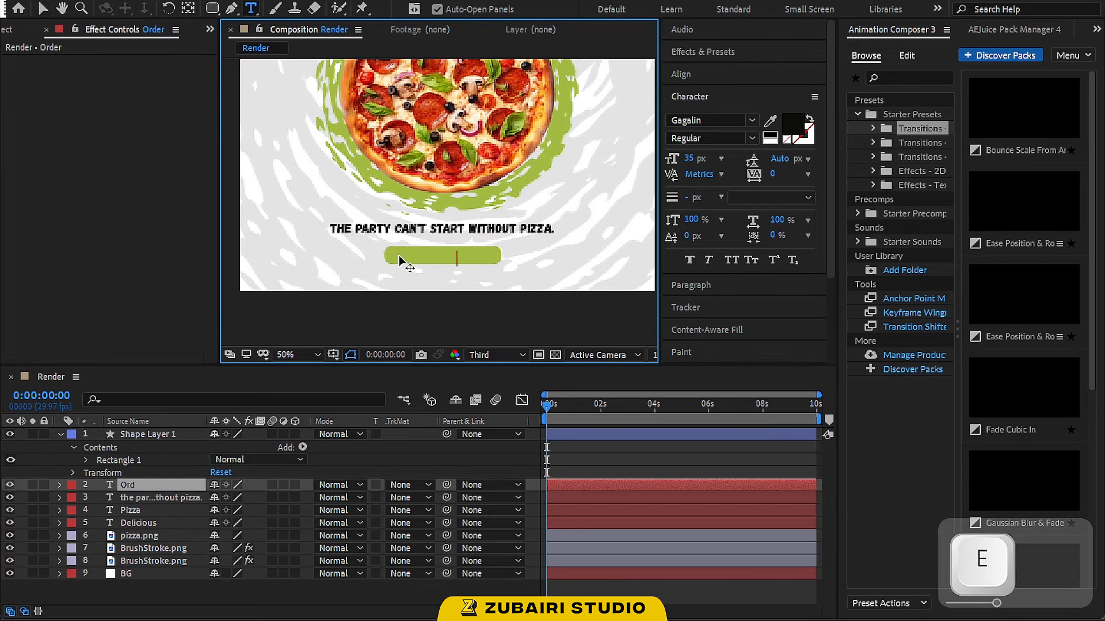
pyautogui.write('er Now')
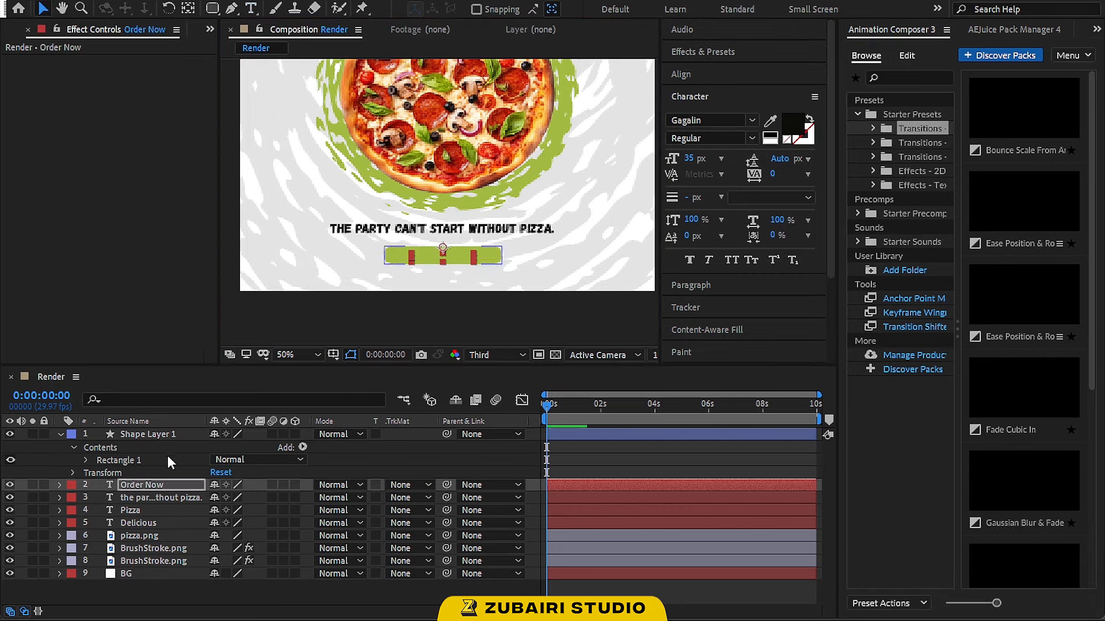
pyautogui.moveTo(177, 484); pyautogui.dragTo(174, 430)
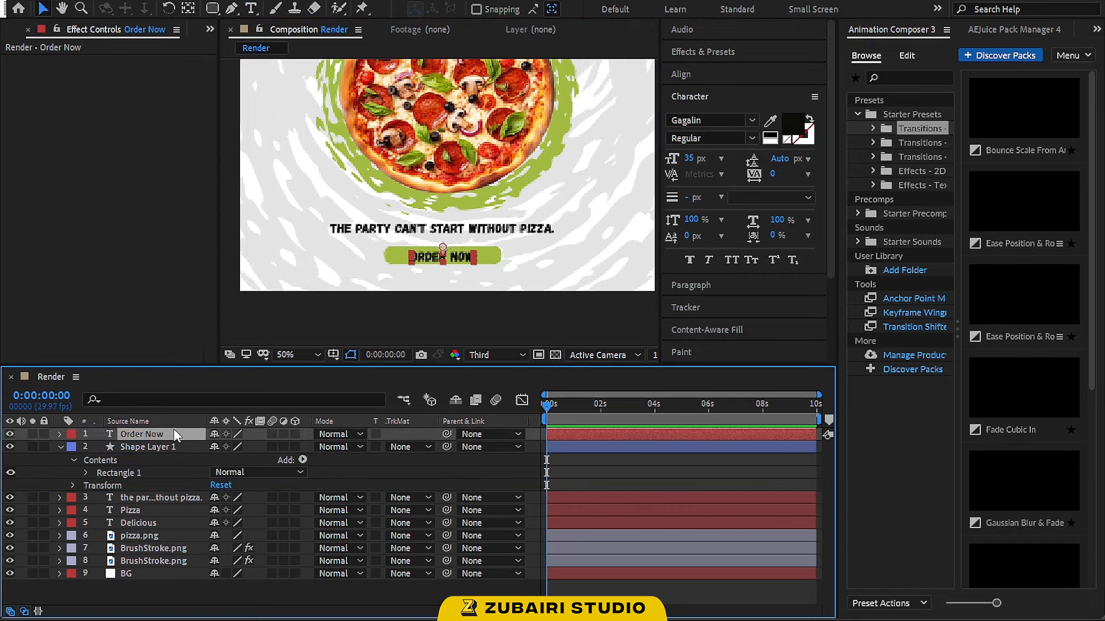
# Center the Order Now text and the button shape horizontally in the composition
pyautogui.scroll(1, 440, 285)
pyautogui.press('space')
pyautogui.moveTo(473, 314); pyautogui.dragTo(483, 277)
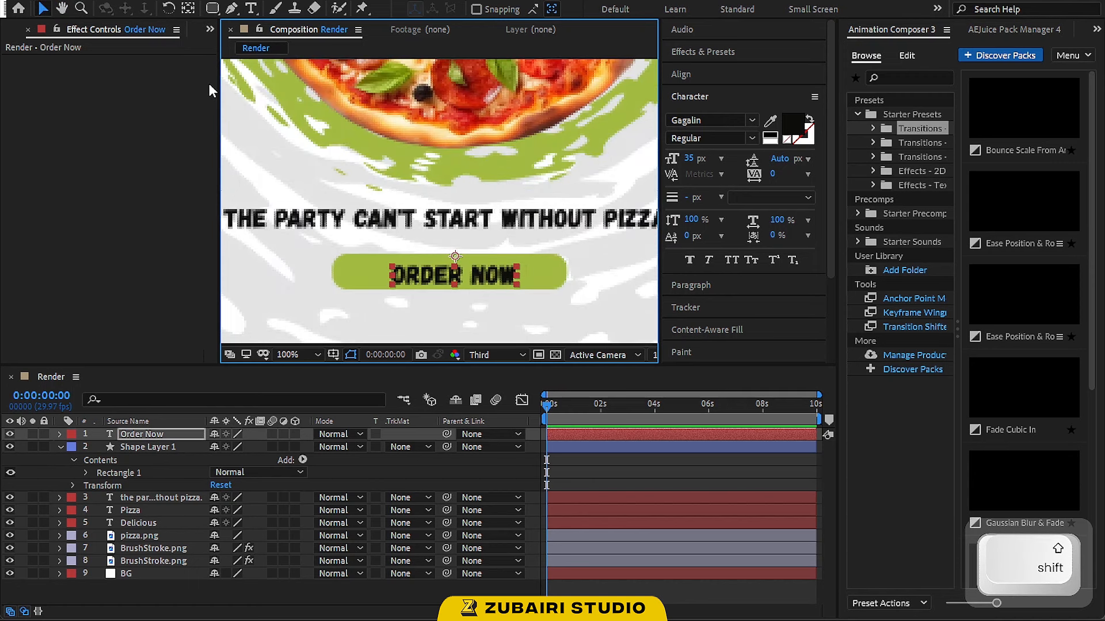
pyautogui.press('y')
pyautogui.click(697, 74)
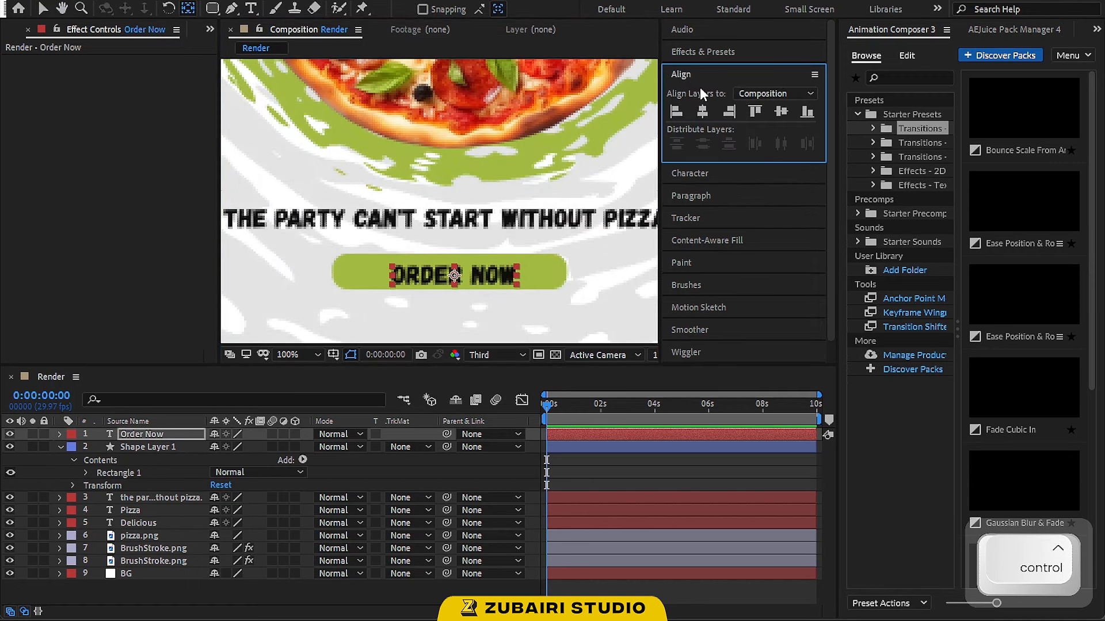
pyautogui.click(702, 113)
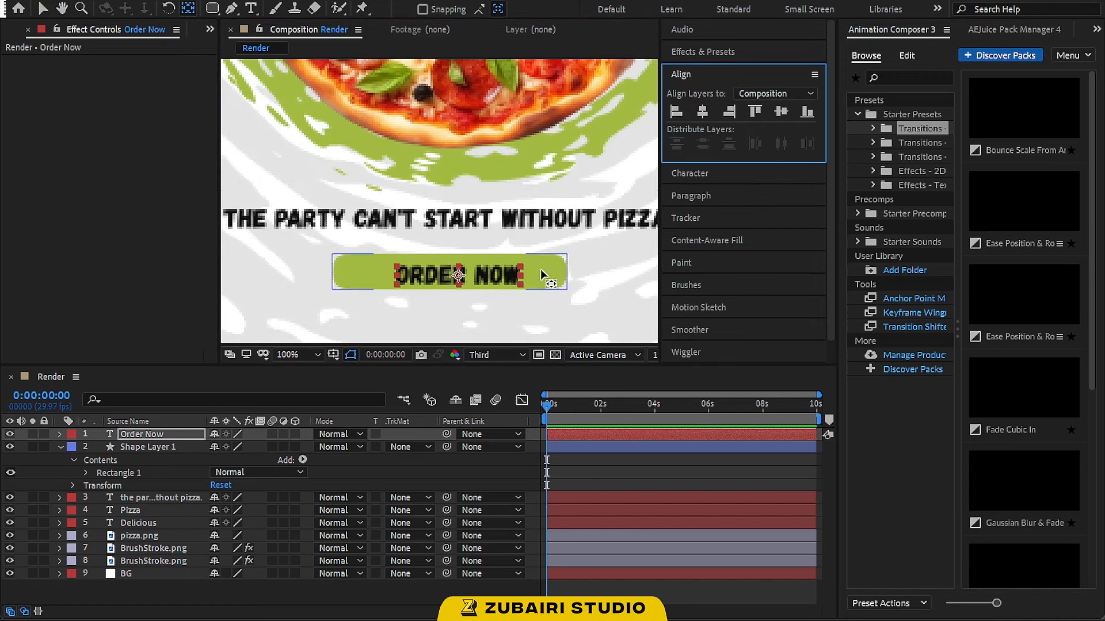
pyautogui.click(540, 268)
pyautogui.click(702, 112)
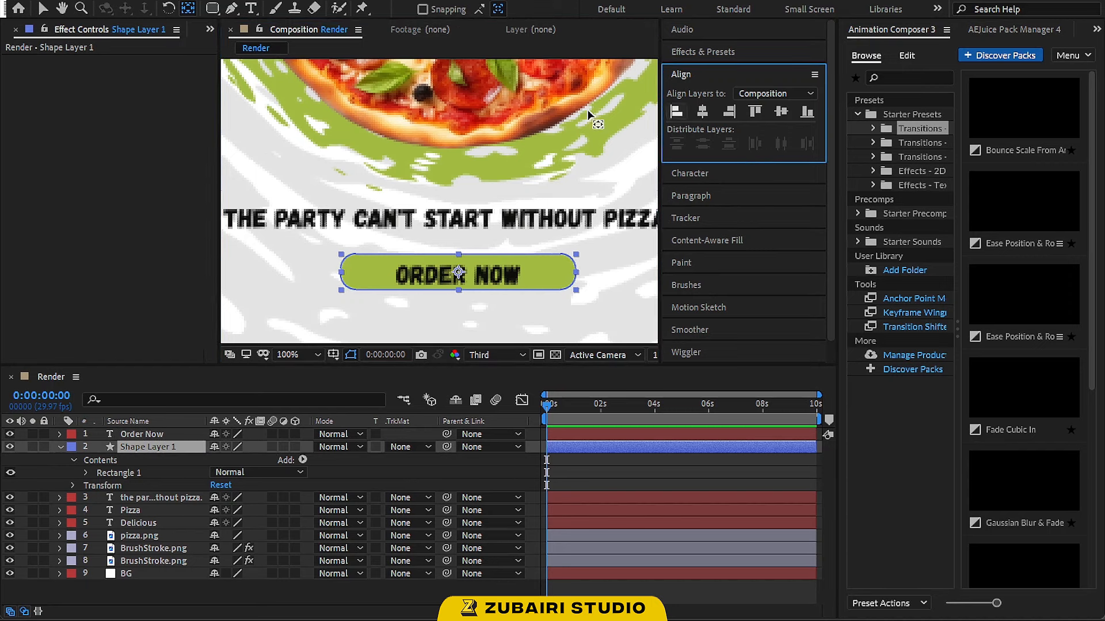
# Select the Order Now text and the button together and align their vertical centers to each other
pyautogui.click(45, 11)
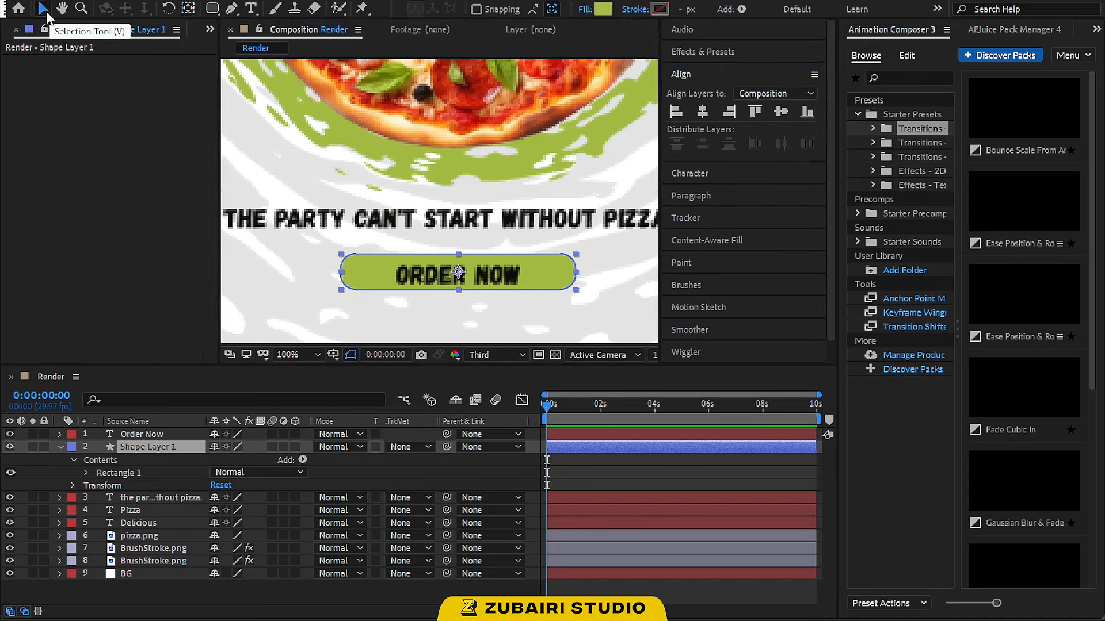
pyautogui.keyDown('shift'); pyautogui.click(519, 272); pyautogui.keyUp('shift')
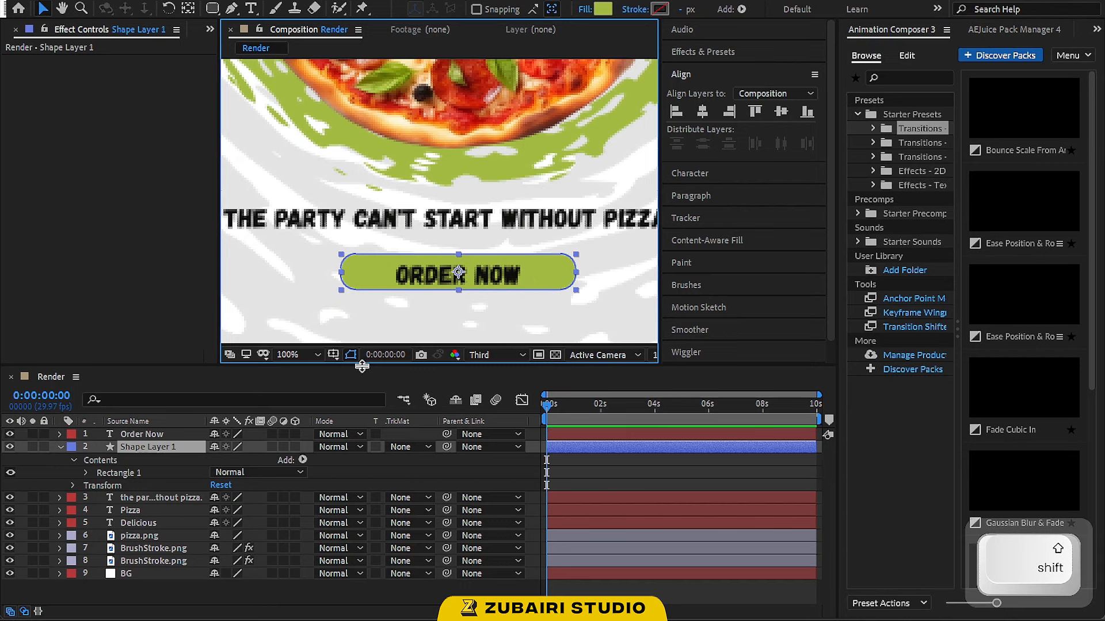
pyautogui.keyDown('shift'); pyautogui.click(168, 435); pyautogui.keyUp('shift')
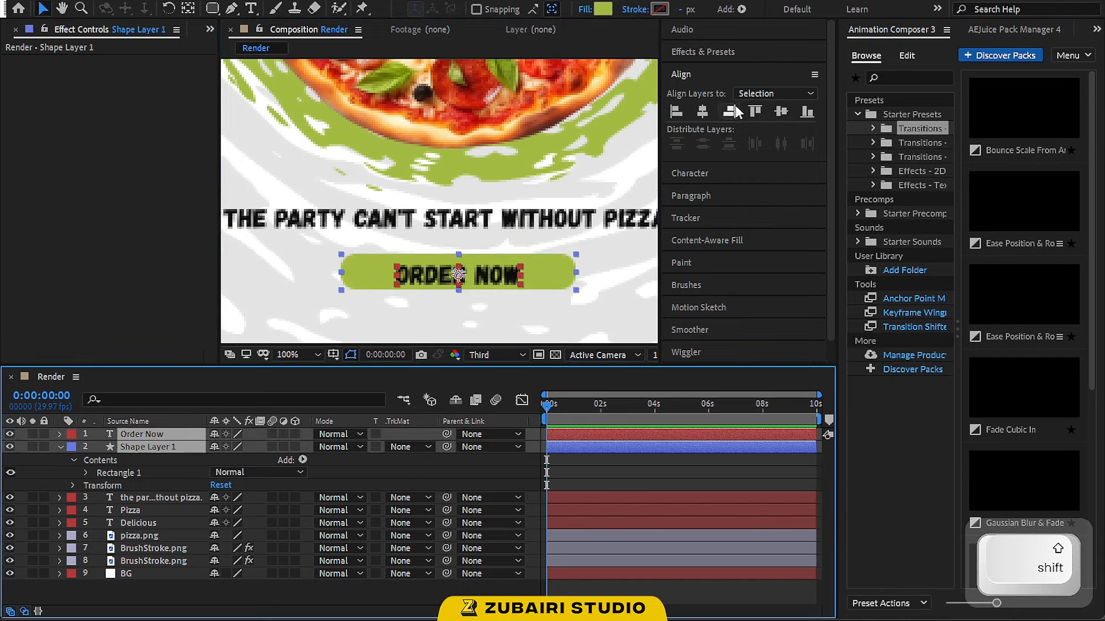
pyautogui.click(784, 111)
# Set the Order Now text color to white FFFFFF
pyautogui.scroll(-1, 436, 249)
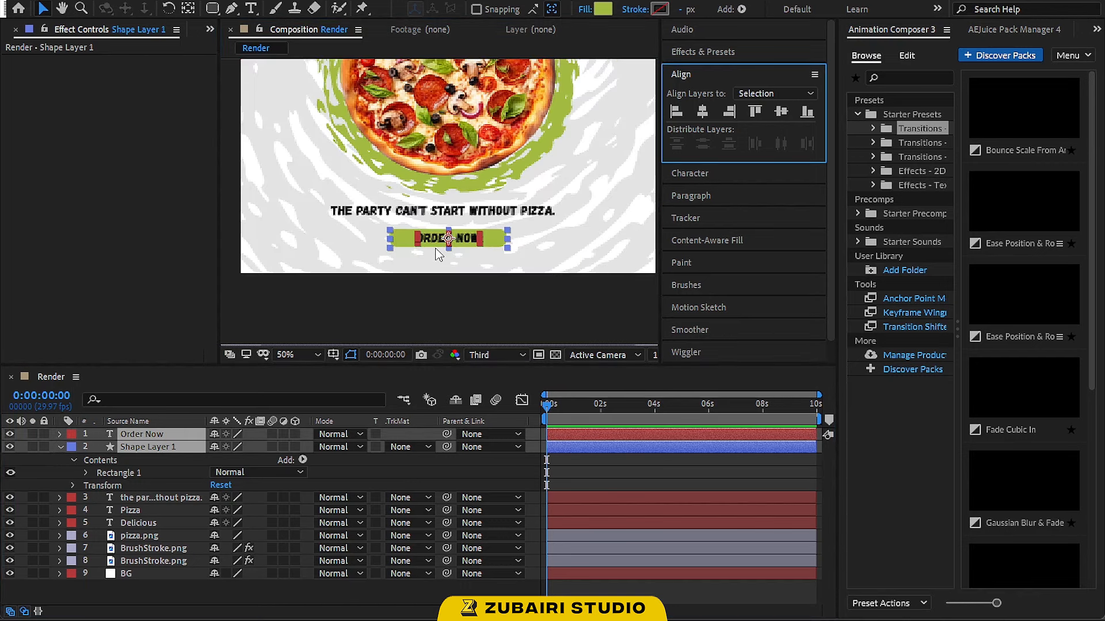
pyautogui.click(495, 322)
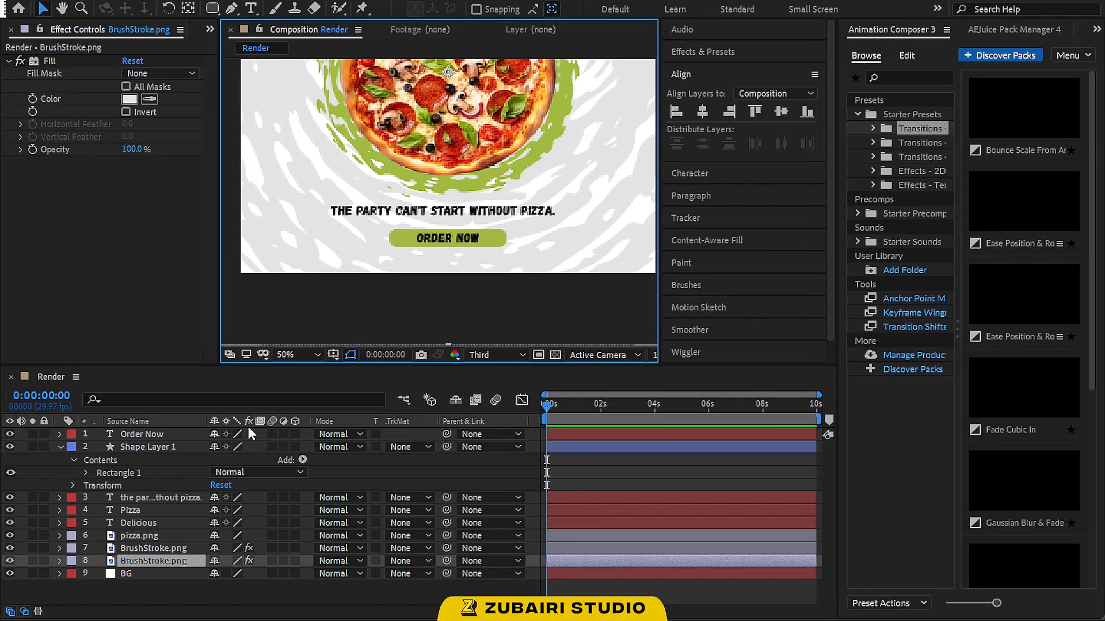
pyautogui.click(171, 435)
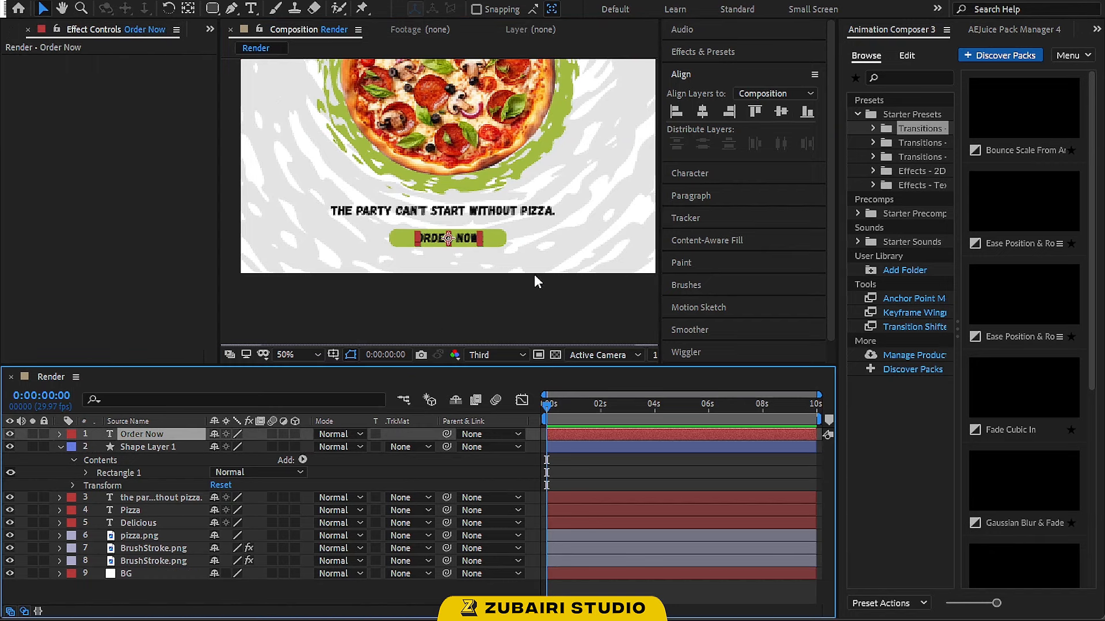
pyautogui.click(734, 172)
pyautogui.click(794, 122)
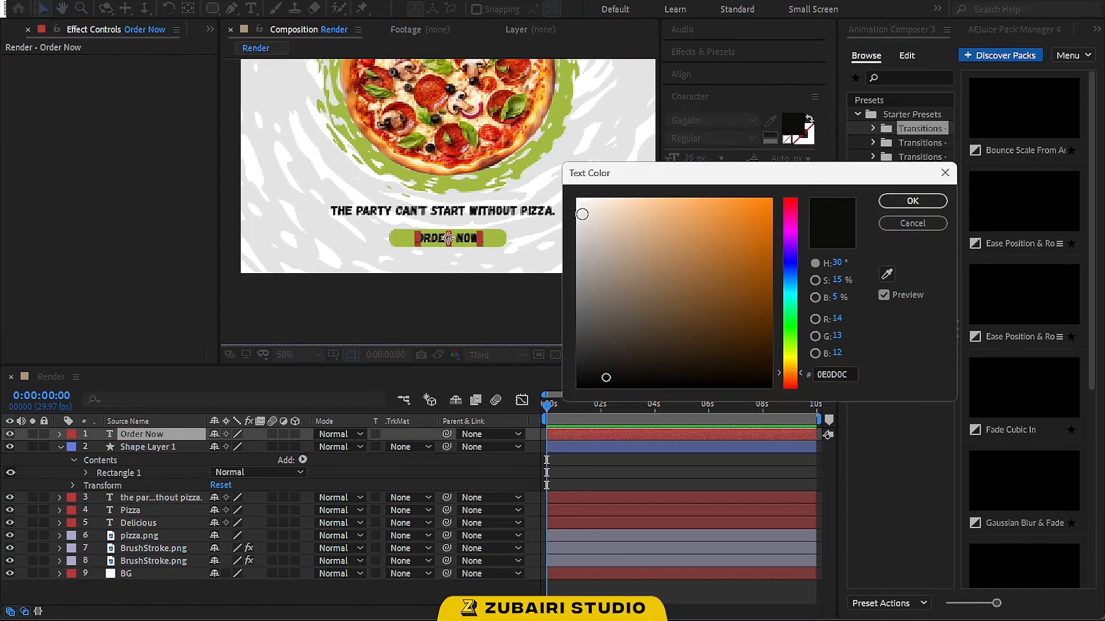
pyautogui.click(577, 200)
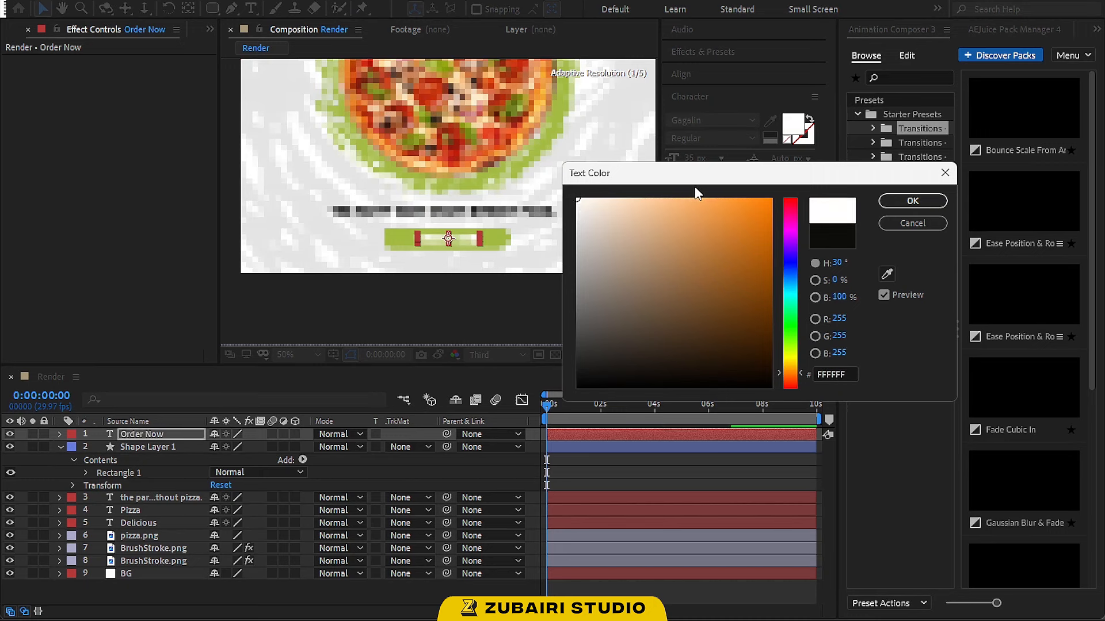
pyautogui.click(893, 202)
pyautogui.click(562, 280)
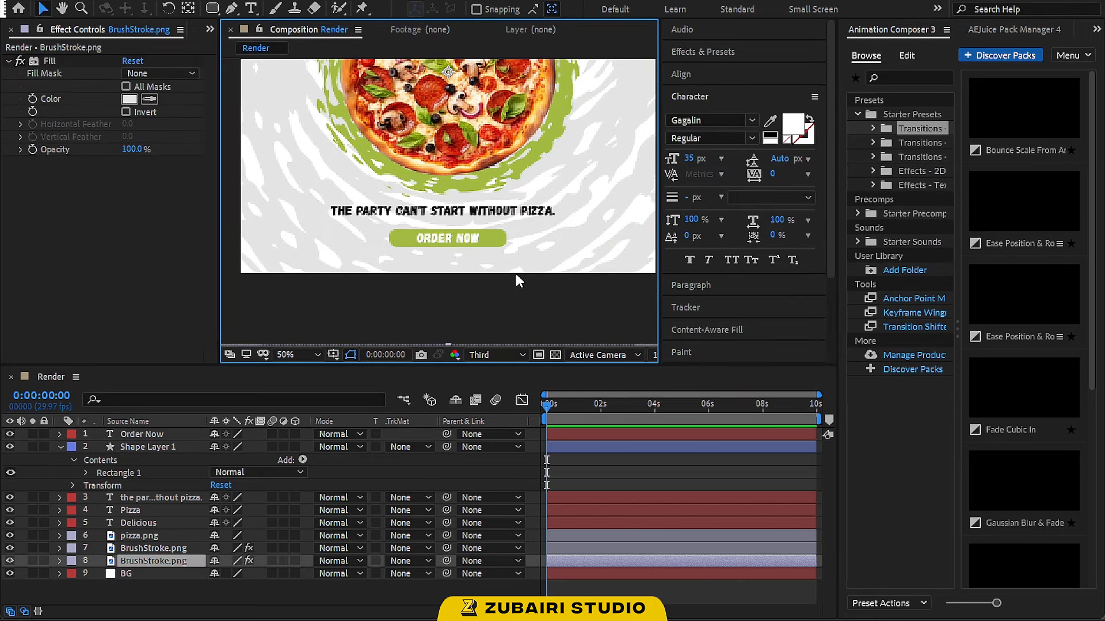
# Narrow the Order Now button shape slightly from its right edge
pyautogui.scroll(-2, 516, 274)
pyautogui.scroll(2, 486, 143)
pyautogui.press('space')
pyautogui.moveTo(483, 131); pyautogui.dragTo(475, 222)
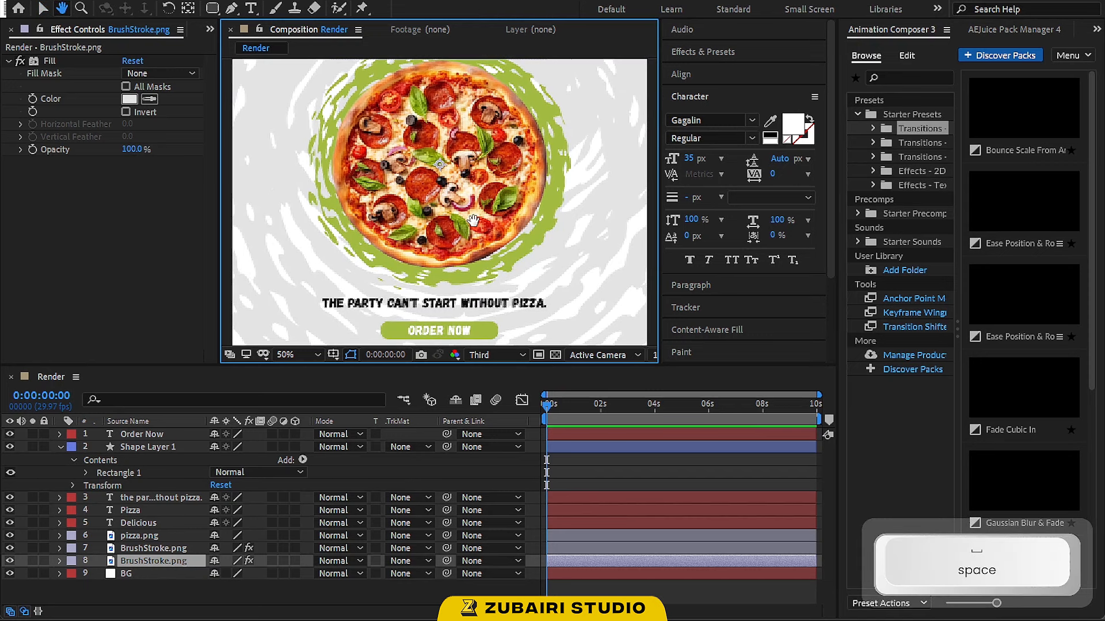
pyautogui.click(172, 447)
pyautogui.click(494, 336)
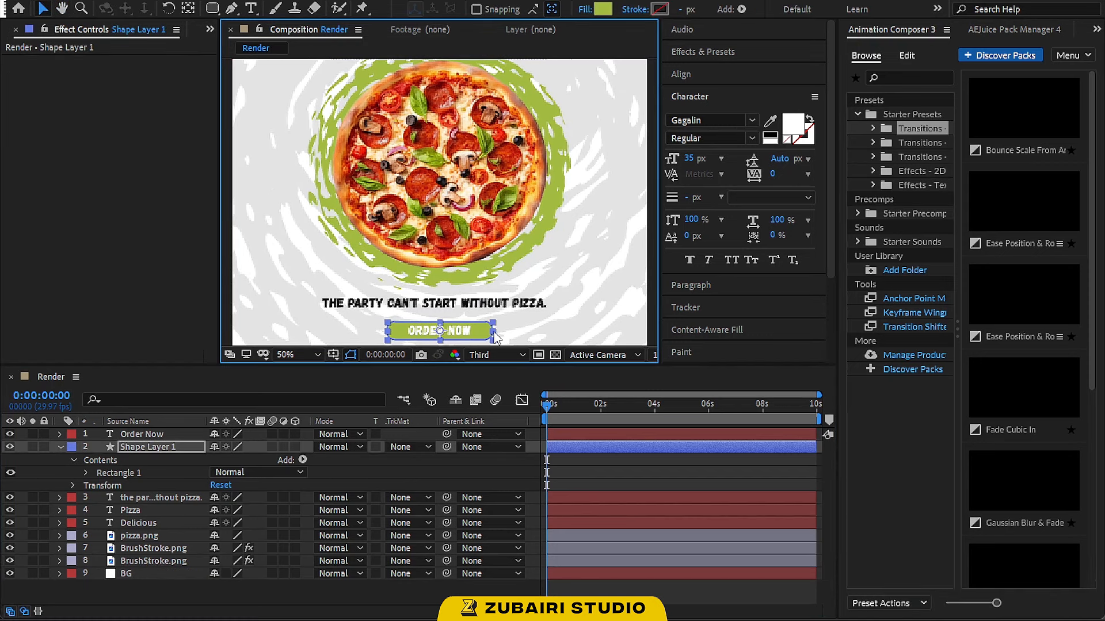
pyautogui.moveTo(494, 334); pyautogui.dragTo(489, 334)
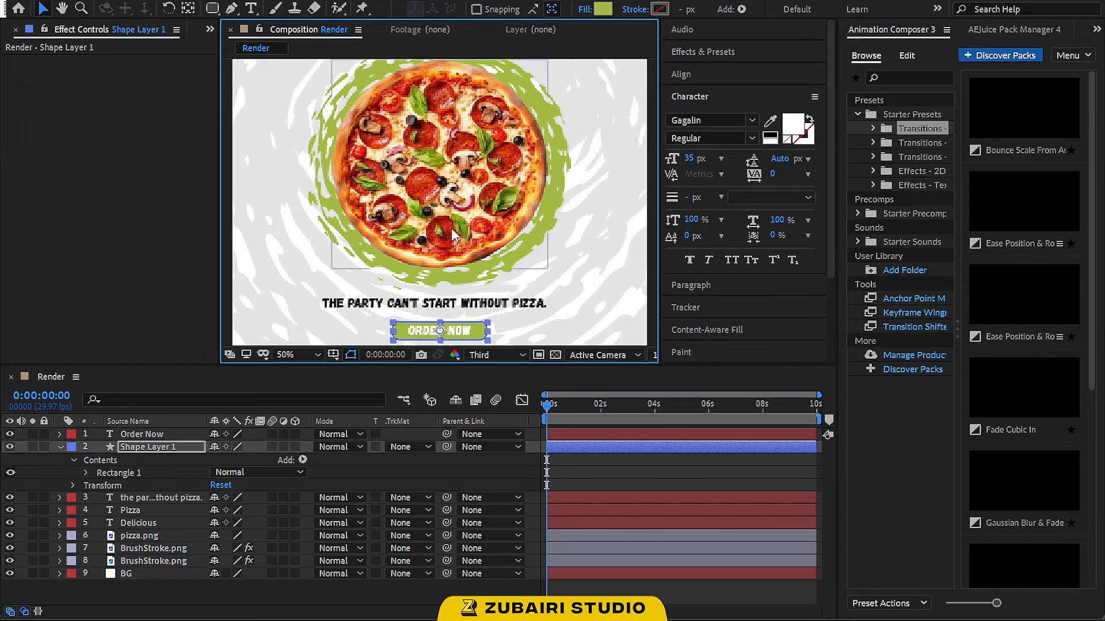
# Draw a zigzag open path across the pizza with the Pen tool as a new shape layer
pyautogui.scroll(-2, 489, 328)
pyautogui.click(500, 332)
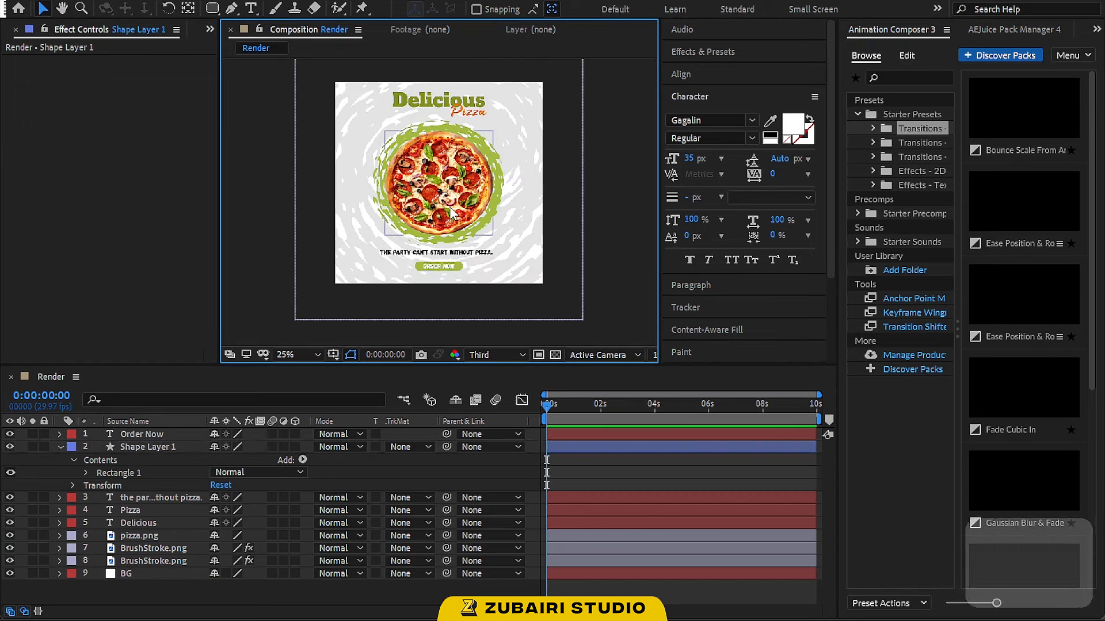
pyautogui.scroll(2, 452, 212)
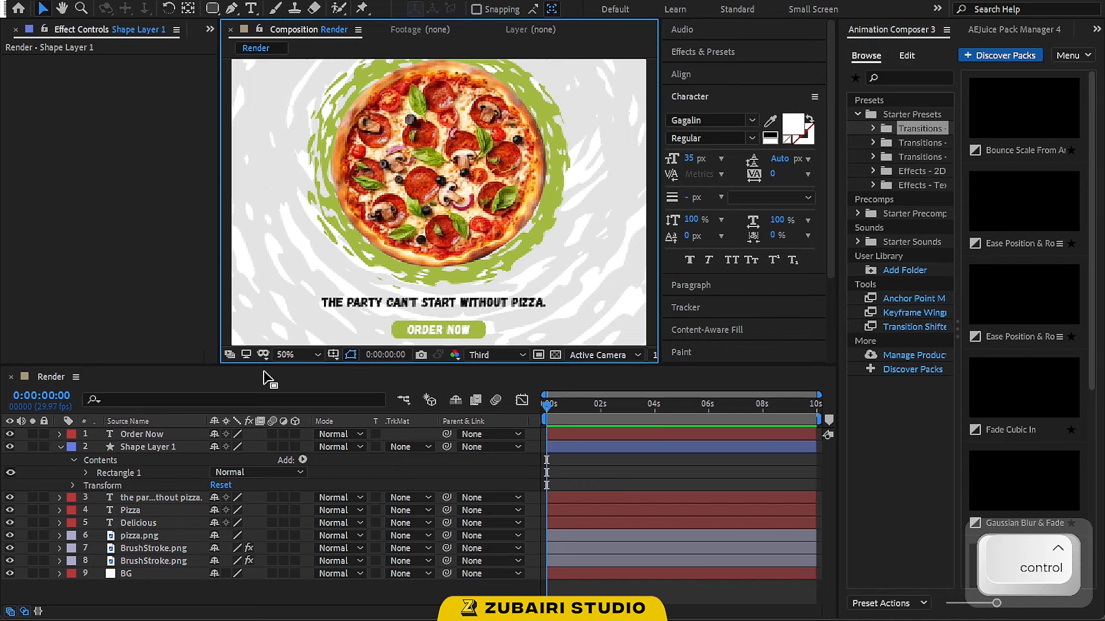
pyautogui.click(317, 355)
pyautogui.click(313, 105)
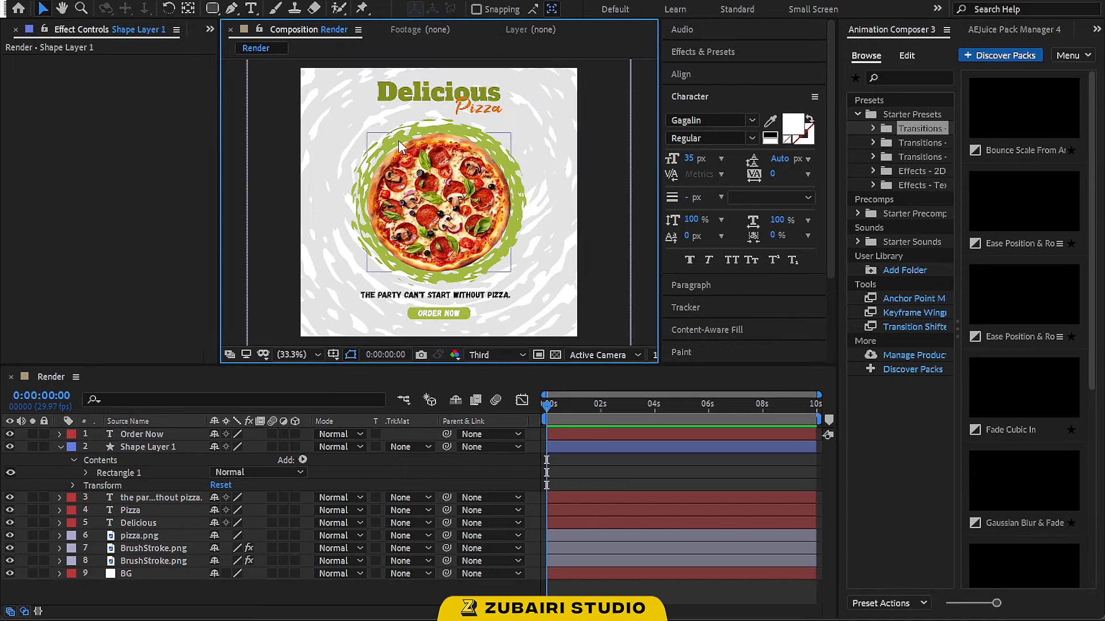
pyautogui.click(60, 447)
pyautogui.click(150, 523)
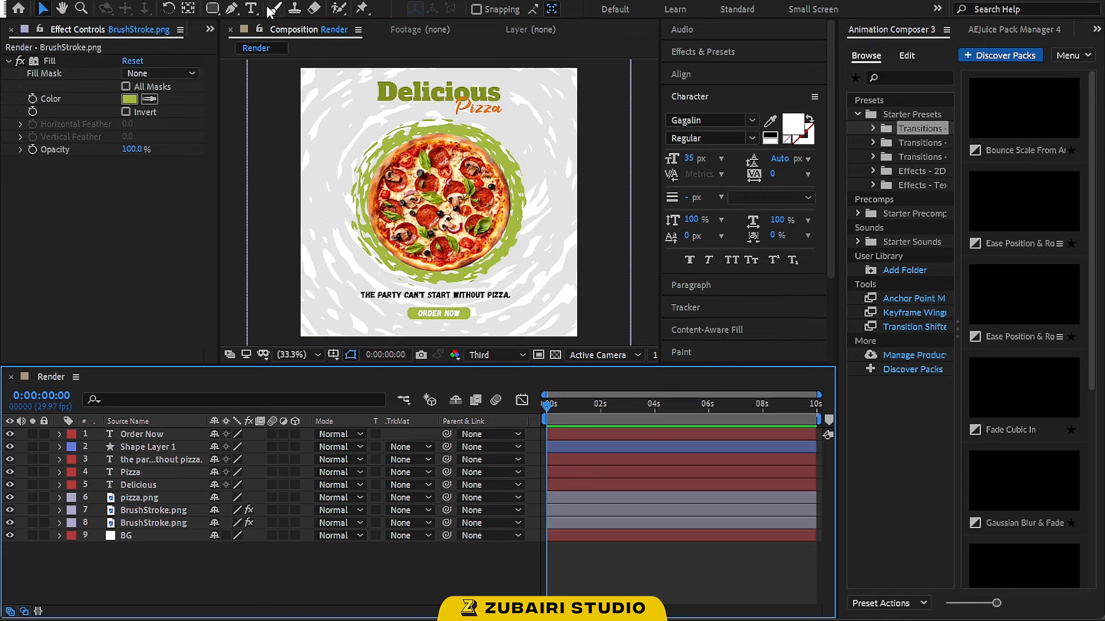
pyautogui.click(230, 9)
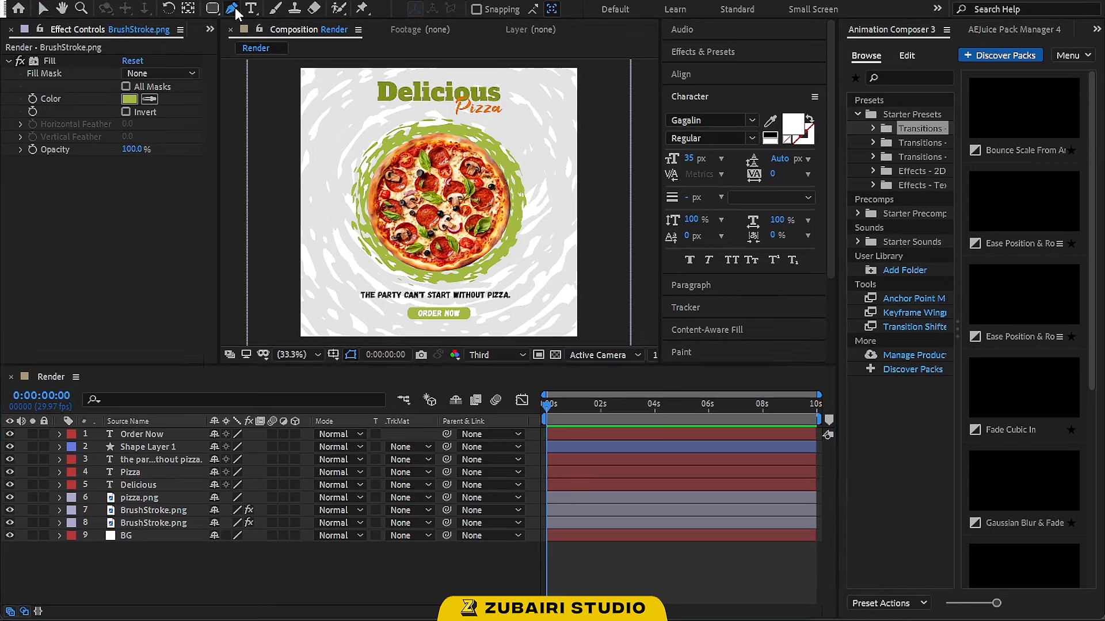
pyautogui.click(451, 103)
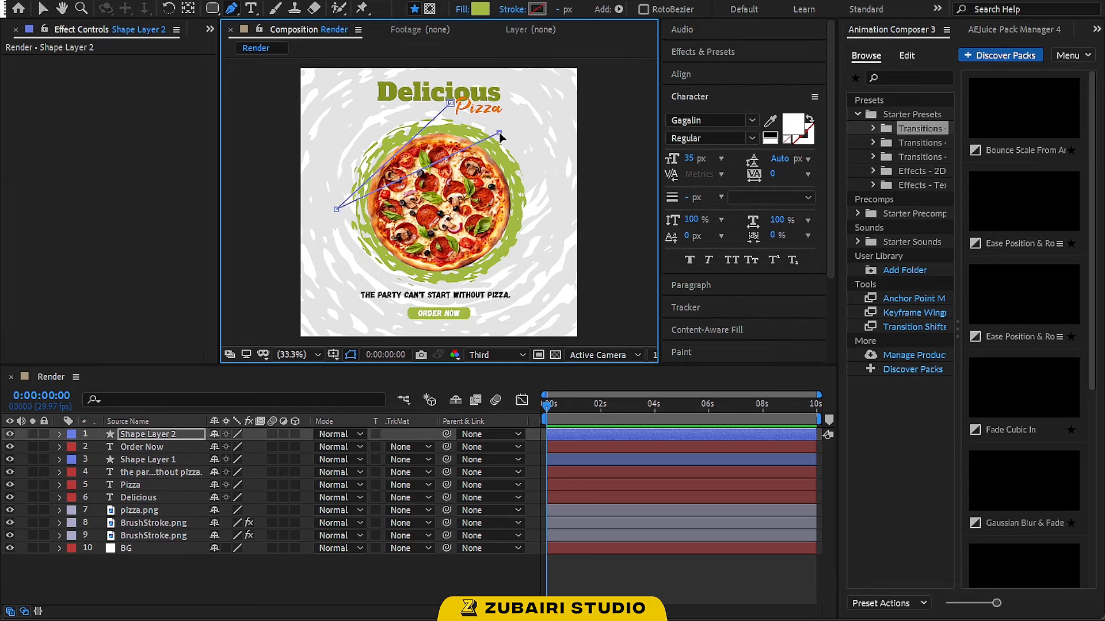
pyautogui.click(537, 185)
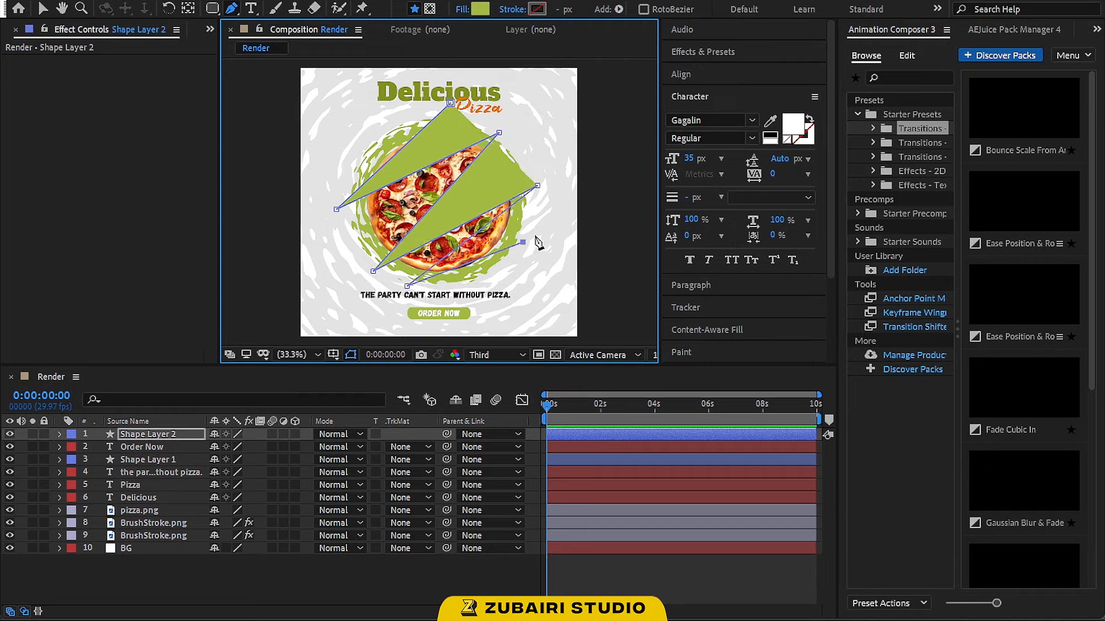
# Set the zigzag shape's fill to none and its stroke color to white FFFFFF
pyautogui.click(466, 11)
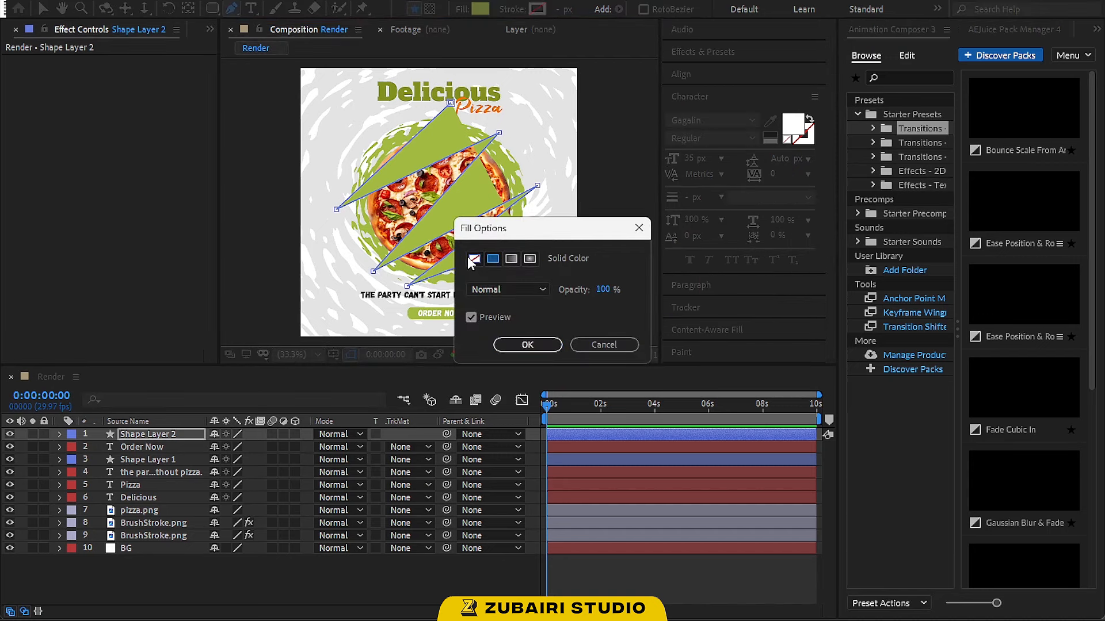
pyautogui.click(475, 257)
pyautogui.click(508, 349)
pyautogui.click(537, 9)
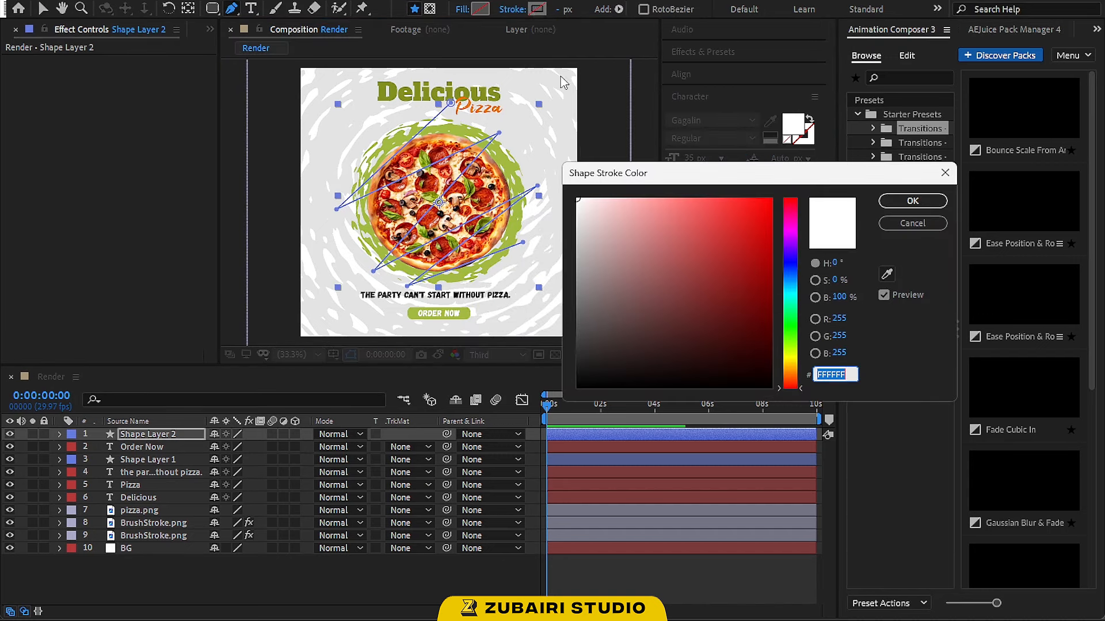
pyautogui.click(913, 200)
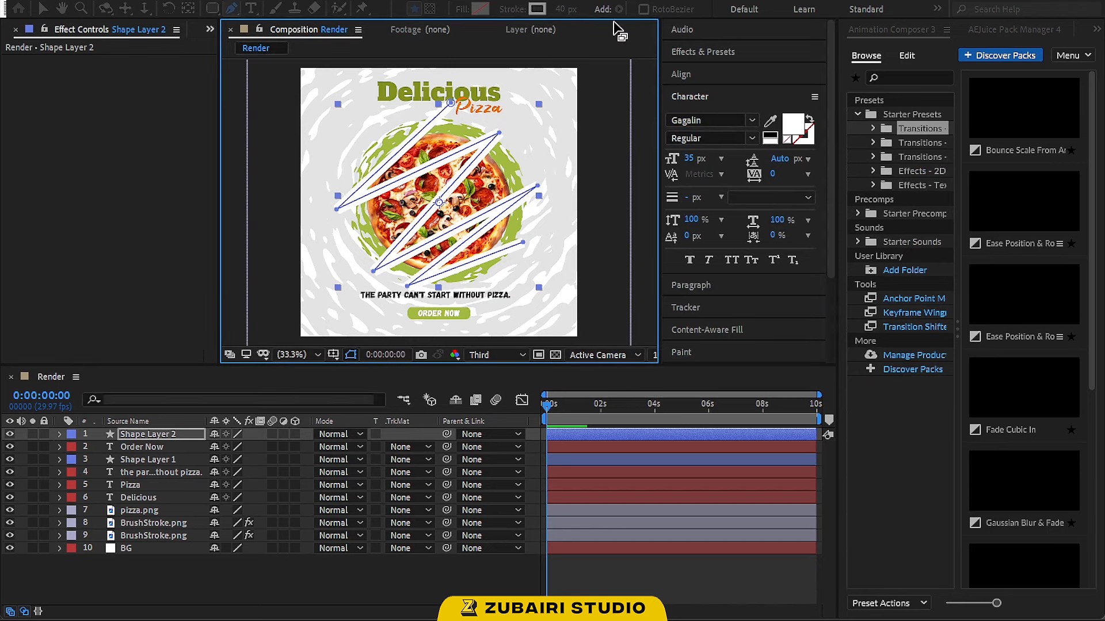
# Set the zigzag shape's stroke width to 300 px
pyautogui.click(566, 9)
pyautogui.write('300')
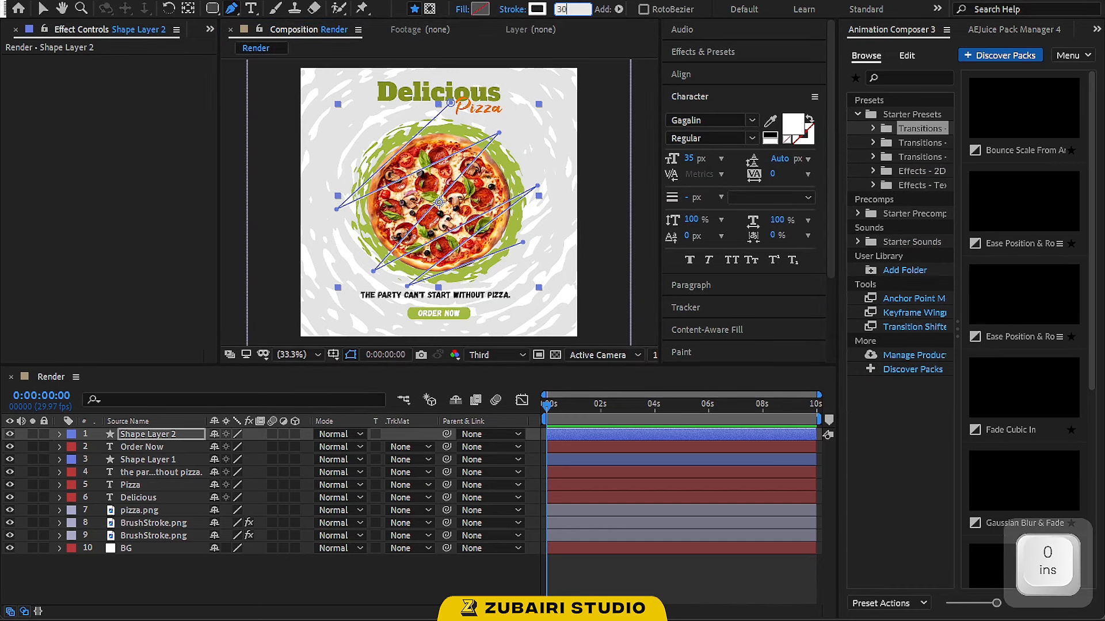
pyautogui.press('Return')
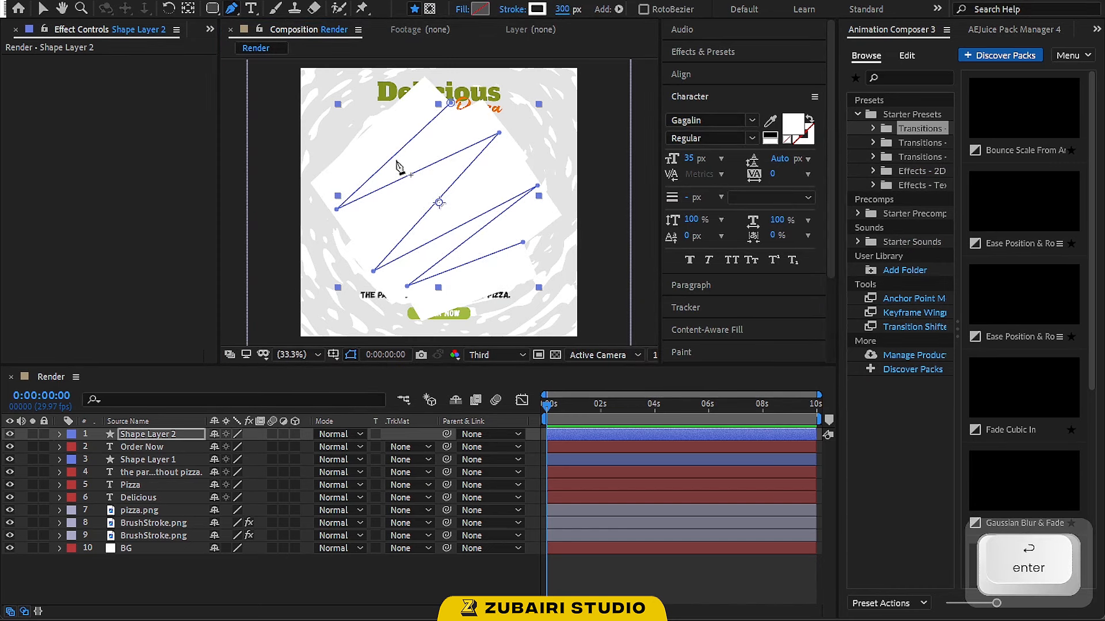
pyautogui.click(43, 8)
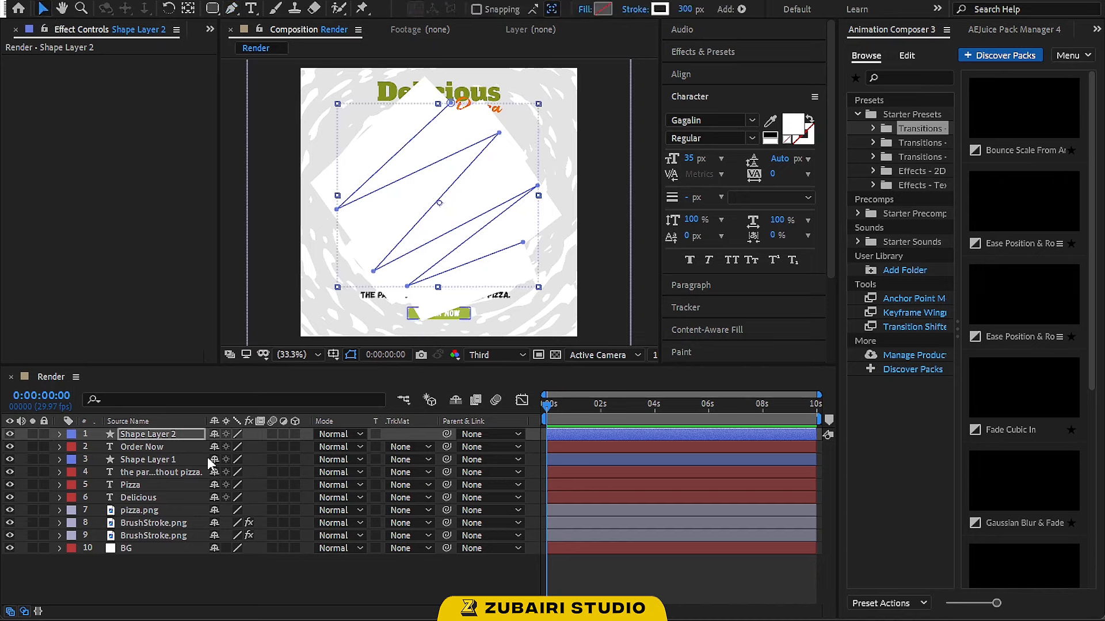
# Apply Turbulent Displace to the zigzag shape layer and set its Displacement to Horizontal Displacement
pyautogui.hotkey('ctrl', 'space')
pyautogui.write('tur')
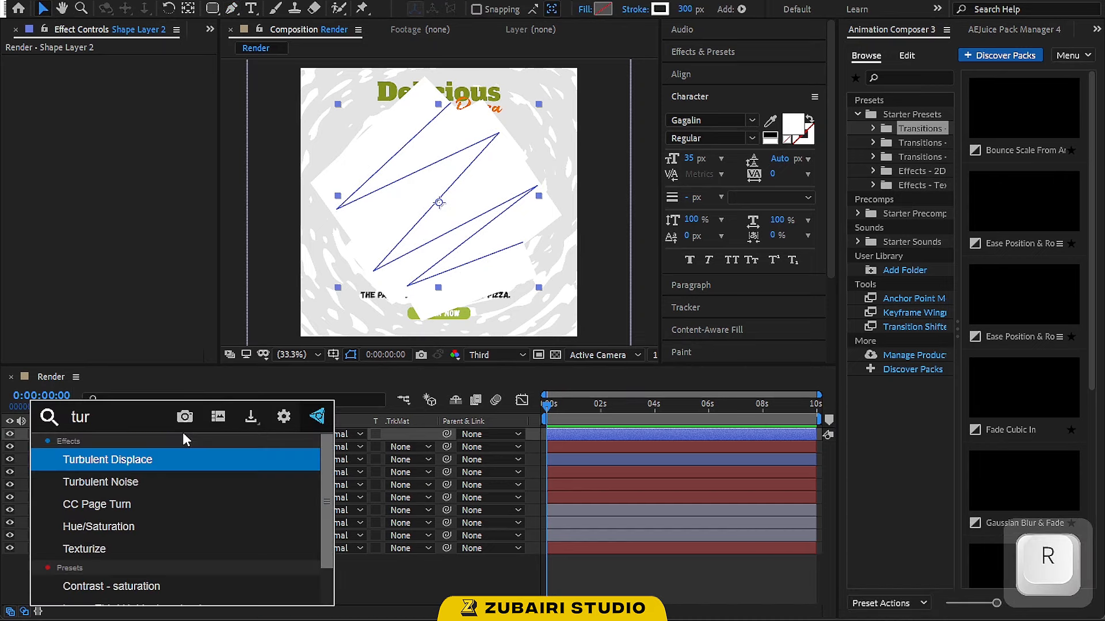
pyautogui.press('Return')
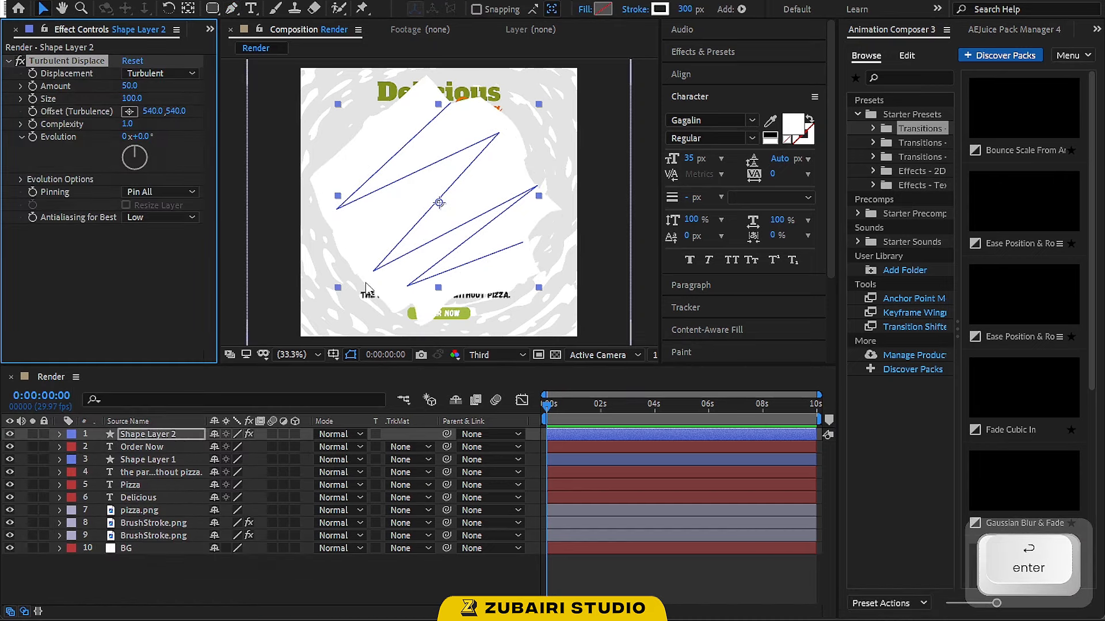
pyautogui.click(162, 73)
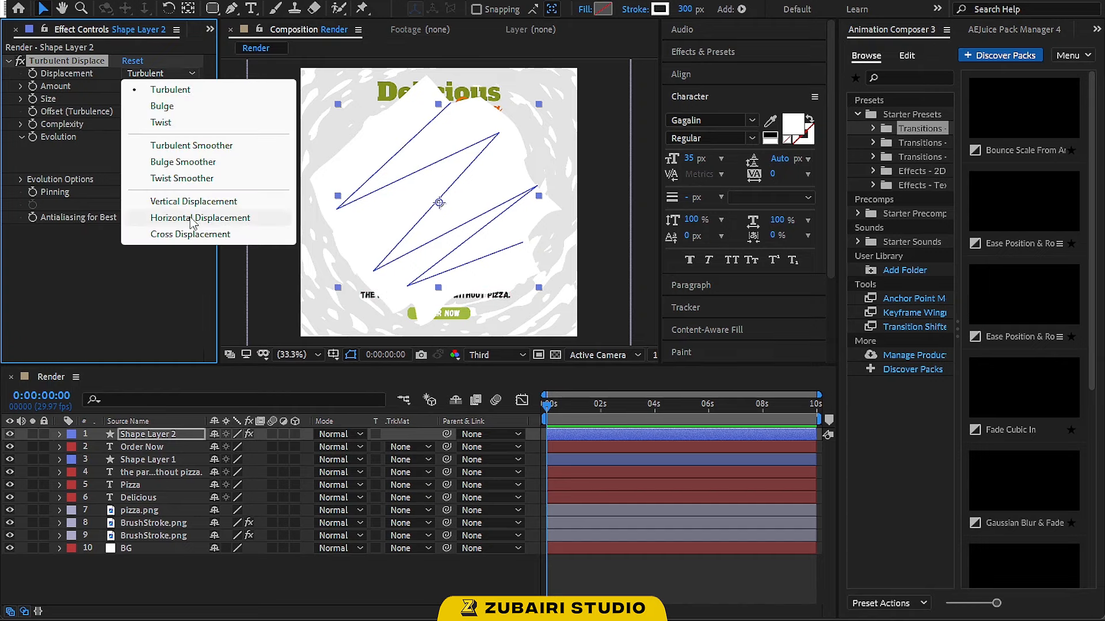
pyautogui.click(253, 218)
# Set the Turbulent Displace Amount to 1000 and Size to 5
pyautogui.click(131, 86)
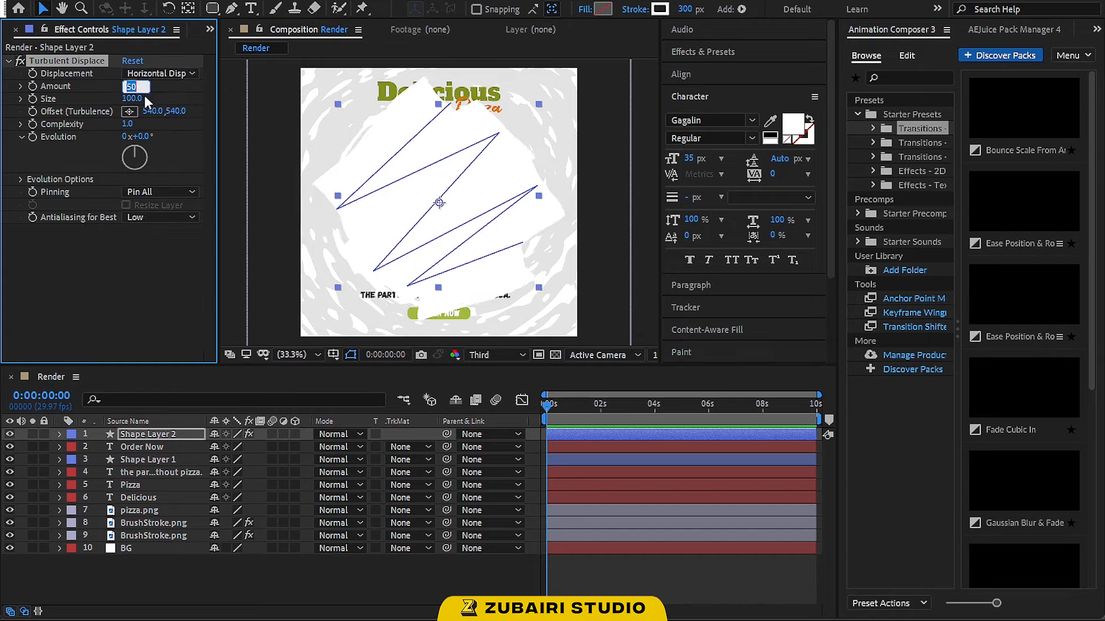
pyautogui.write('1000')
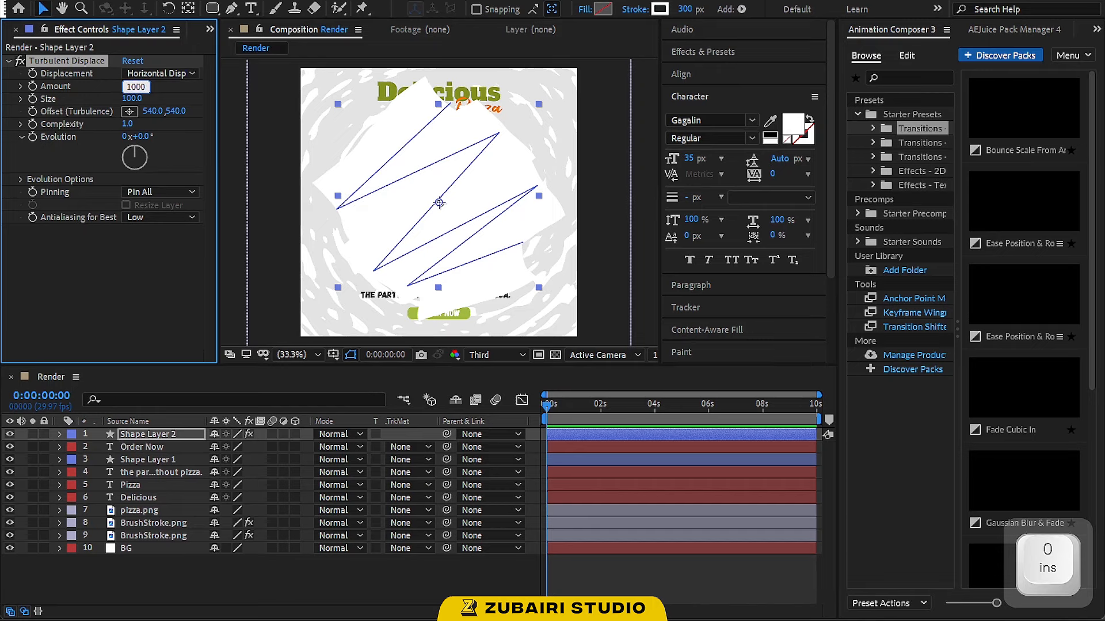
pyautogui.press('Tab')
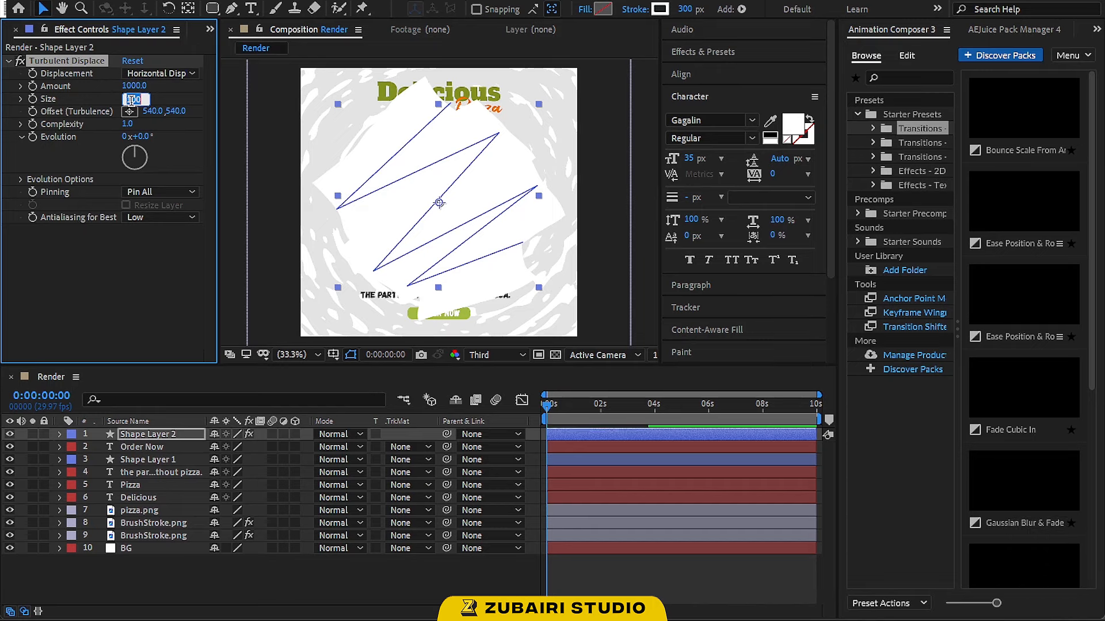
pyautogui.write('5')
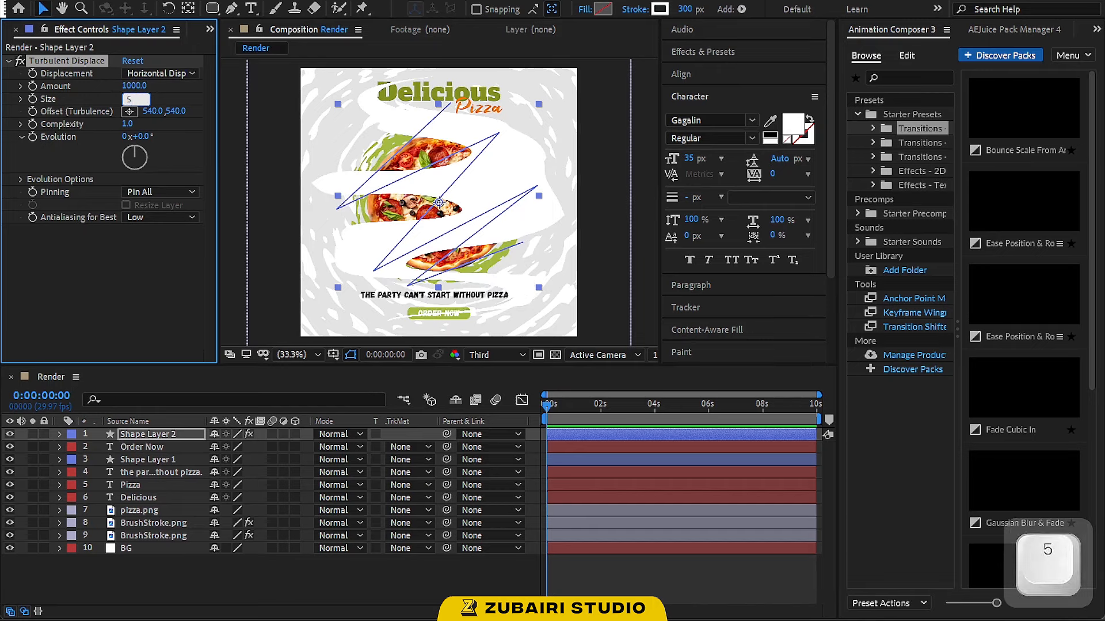
pyautogui.press('Return')
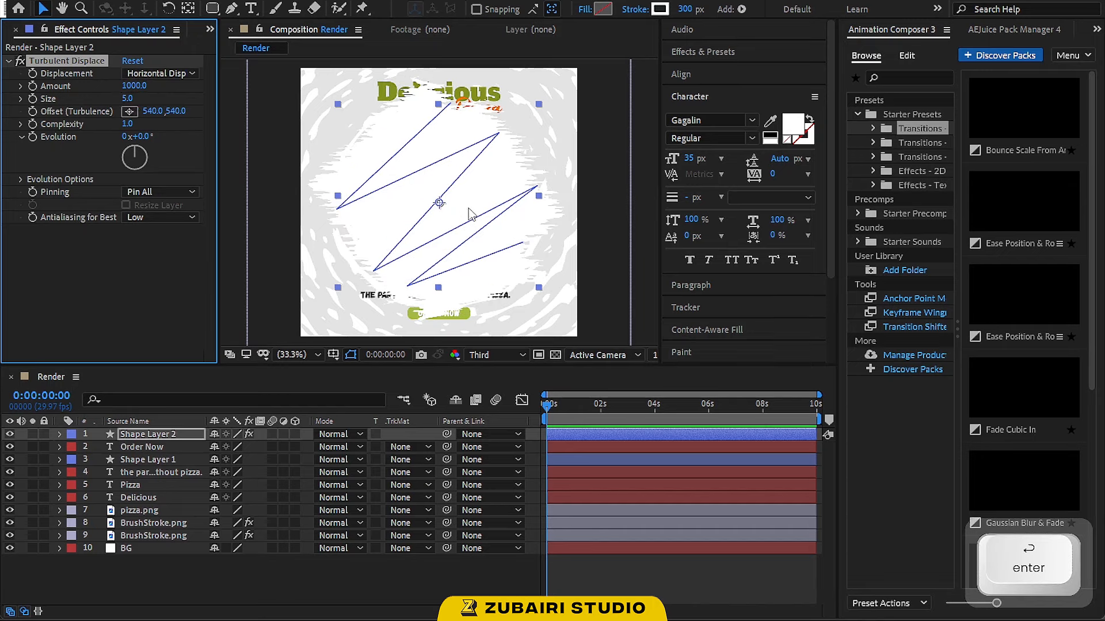
pyautogui.click(637, 240)
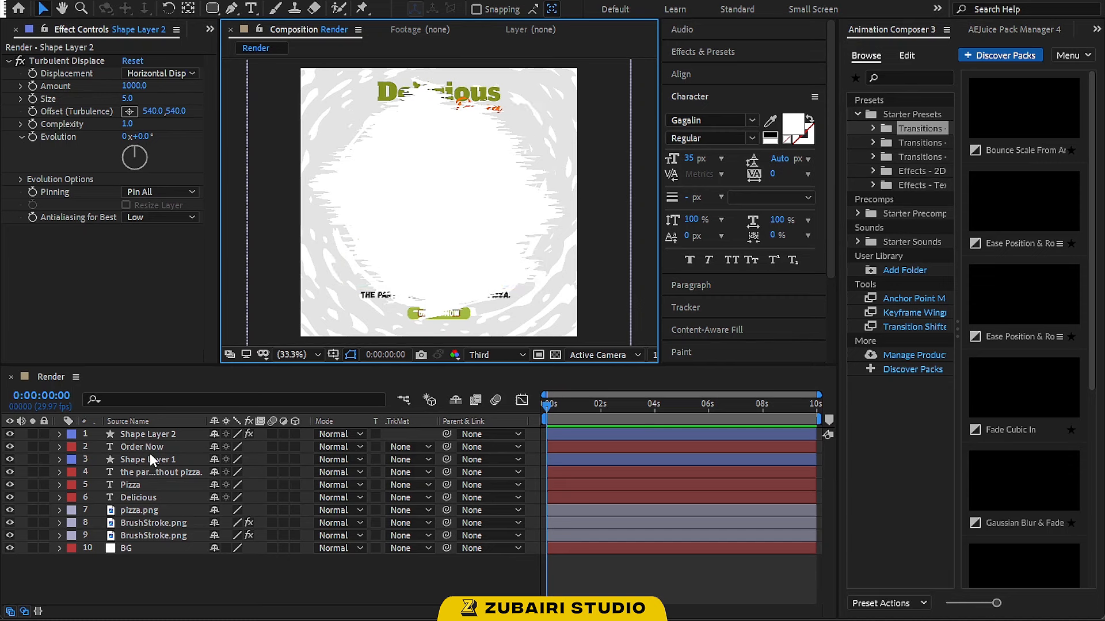
# Move Shape Layer 2 directly above the top BrushStroke layer and set that layer's track matte to Luma Matte "Shape Layer 2"
pyautogui.moveTo(155, 434); pyautogui.dragTo(164, 518)
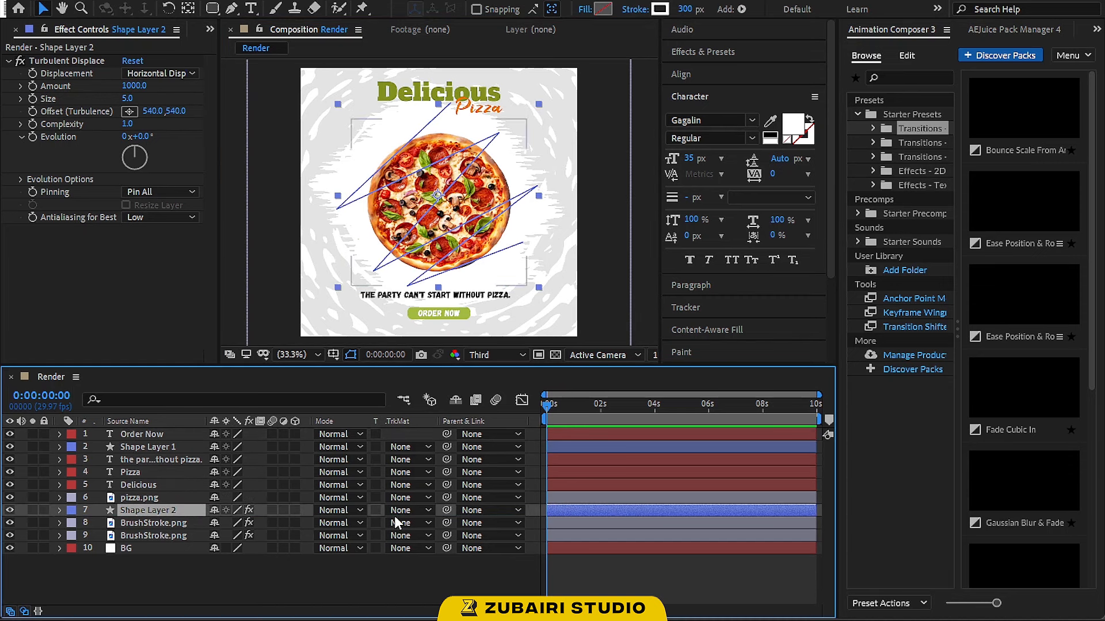
pyautogui.click(424, 523)
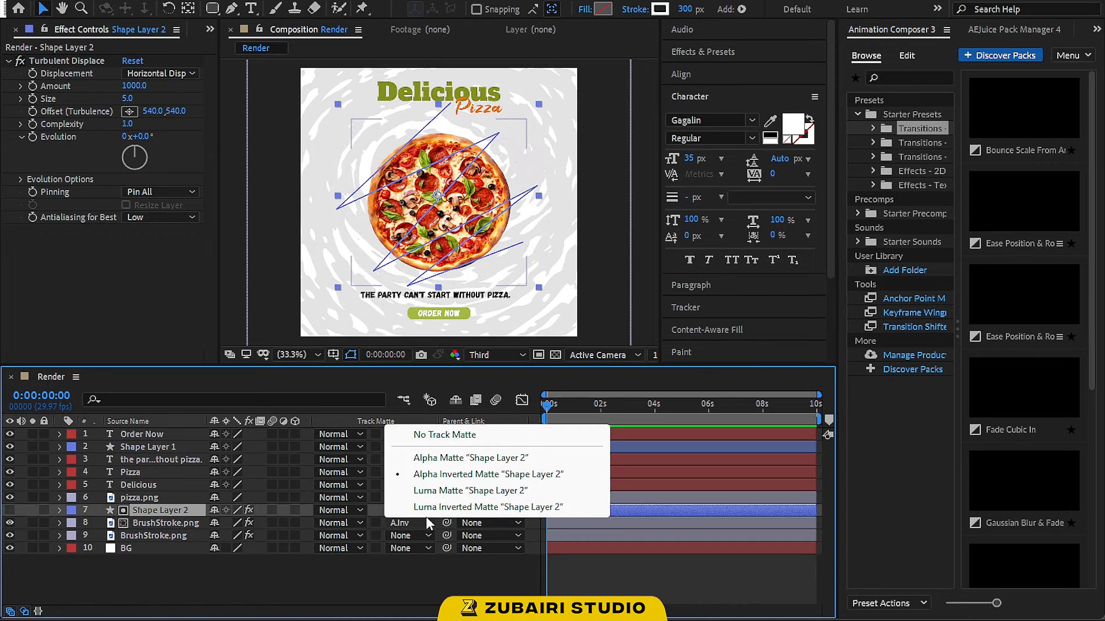
pyautogui.click(429, 489)
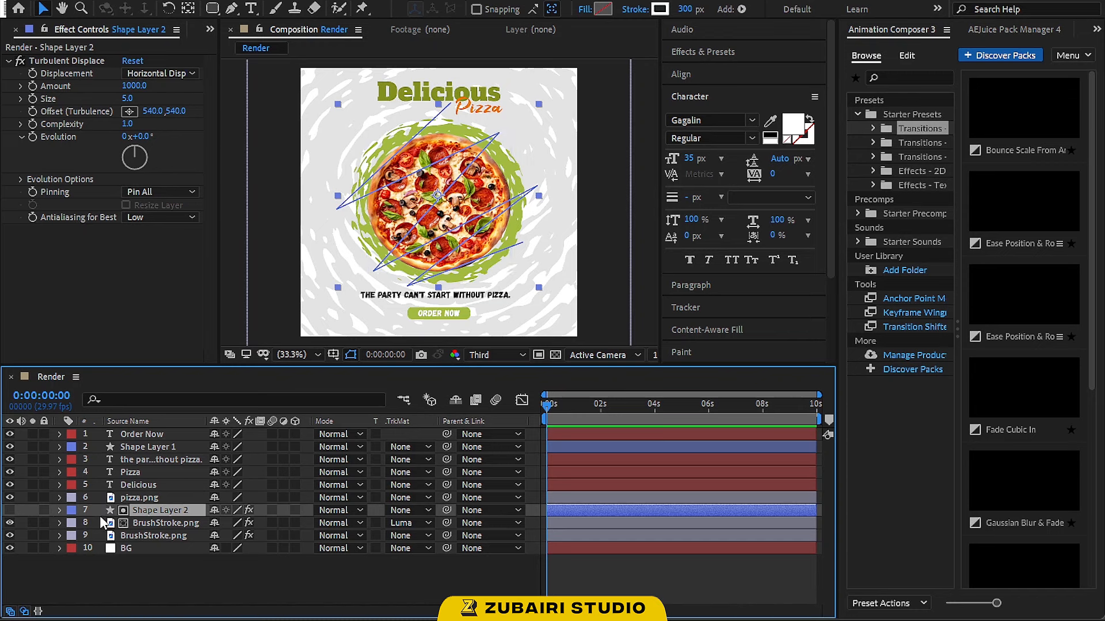
# Add Trim Paths to Shape Layer 2's contents and expand its properties
pyautogui.click(60, 510)
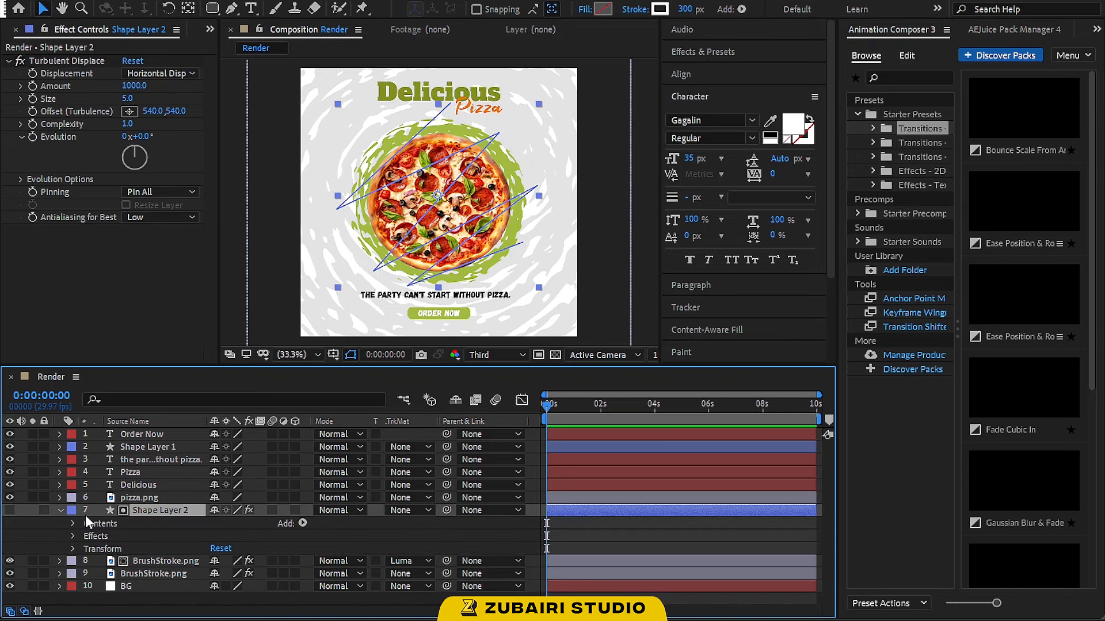
pyautogui.click(303, 524)
pyautogui.click(353, 441)
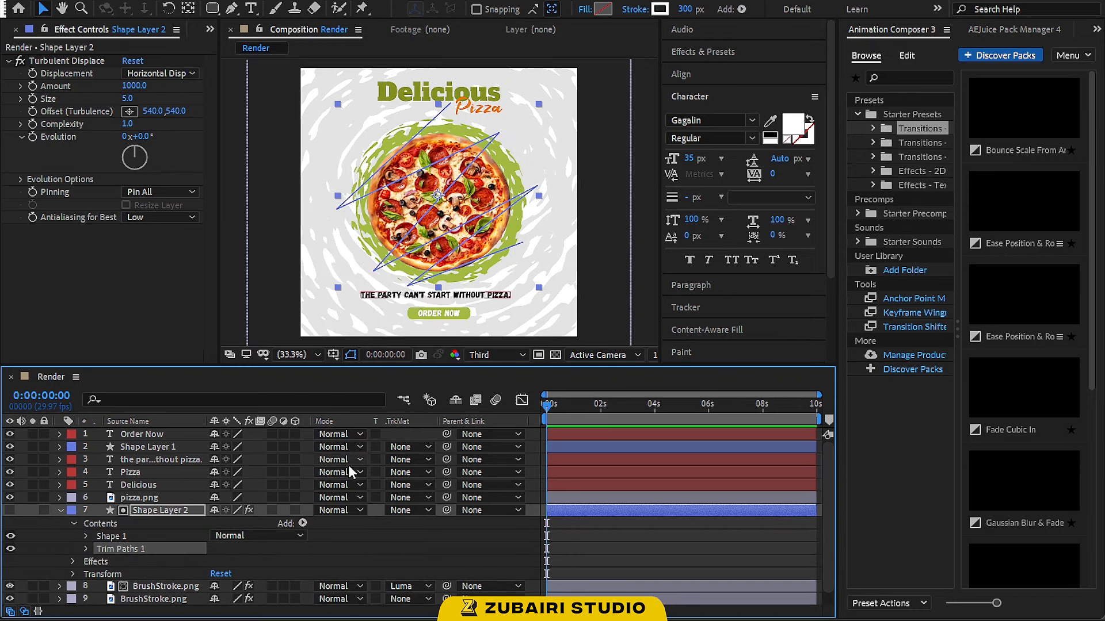
pyautogui.click(87, 548)
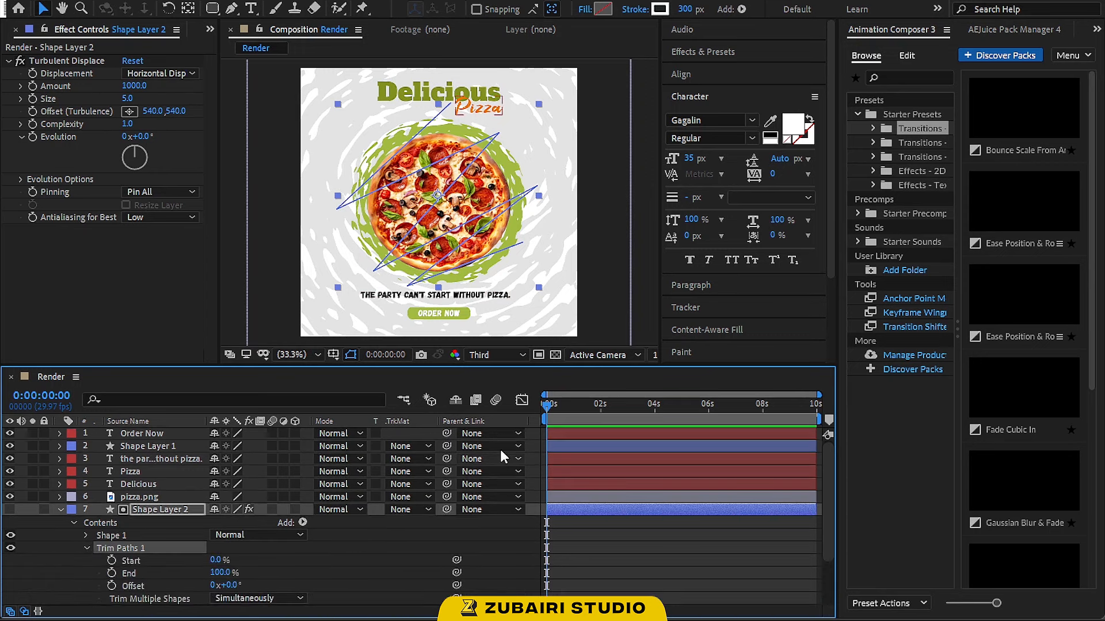
# Add a Trim Paths End keyframe of 100% at 1 second and return the time indicator to 0
pyautogui.click(615, 611)
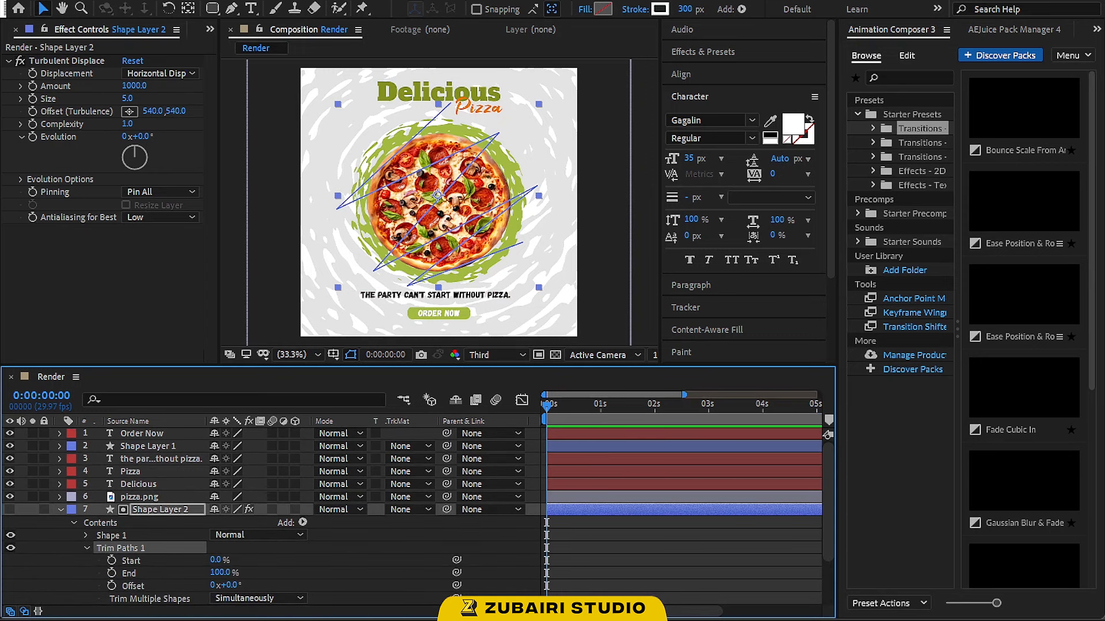
pyautogui.click(598, 405)
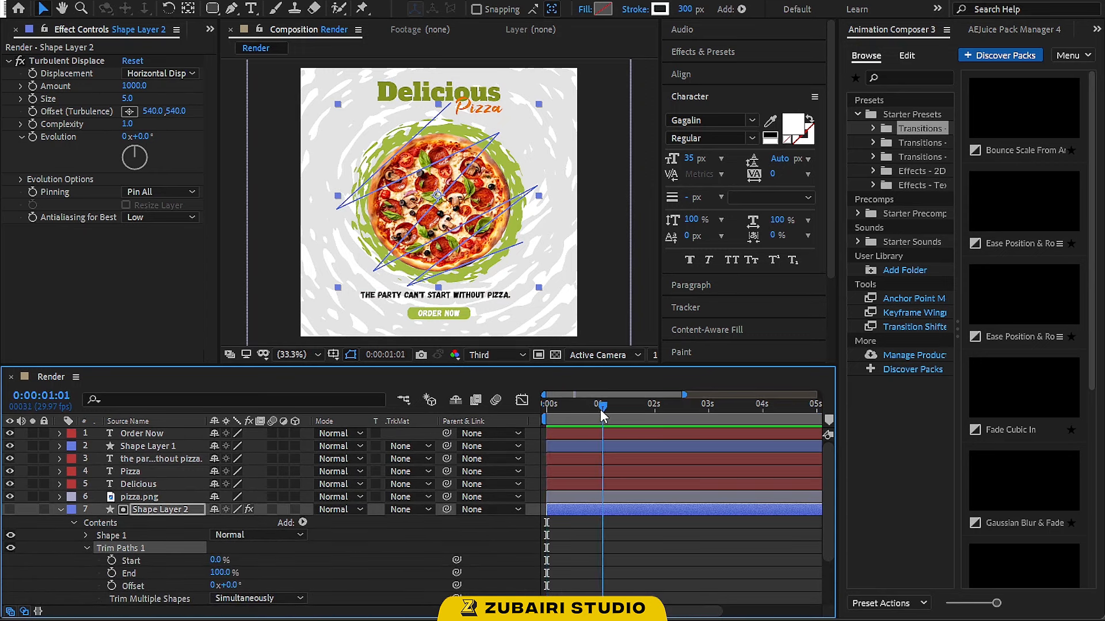
pyautogui.moveTo(600, 411); pyautogui.dragTo(600, 412)
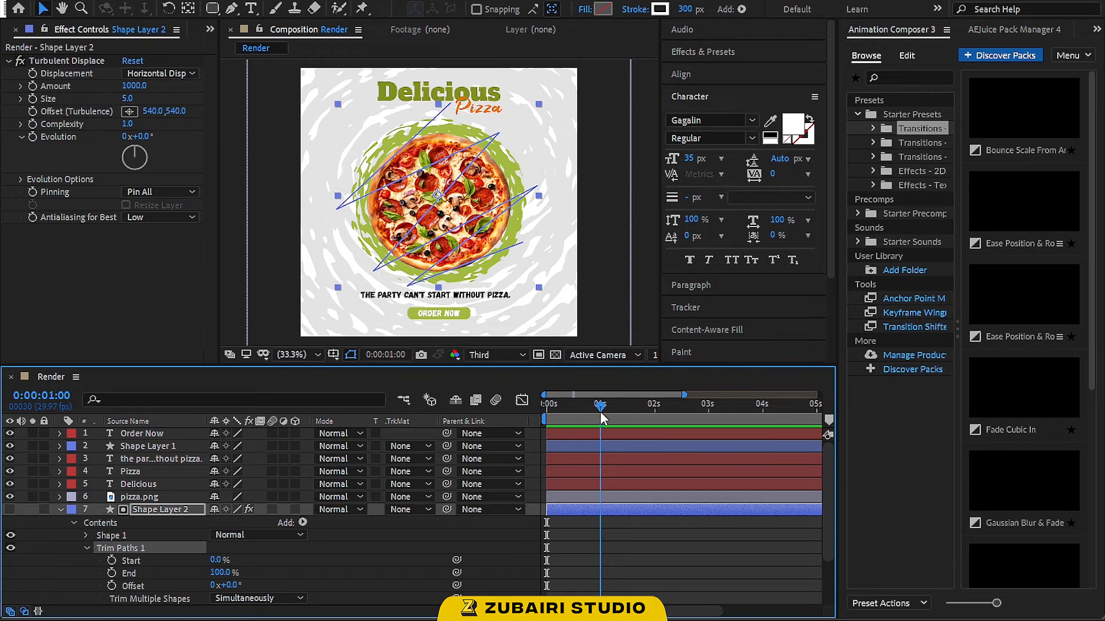
pyautogui.click(111, 573)
pyautogui.click(546, 406)
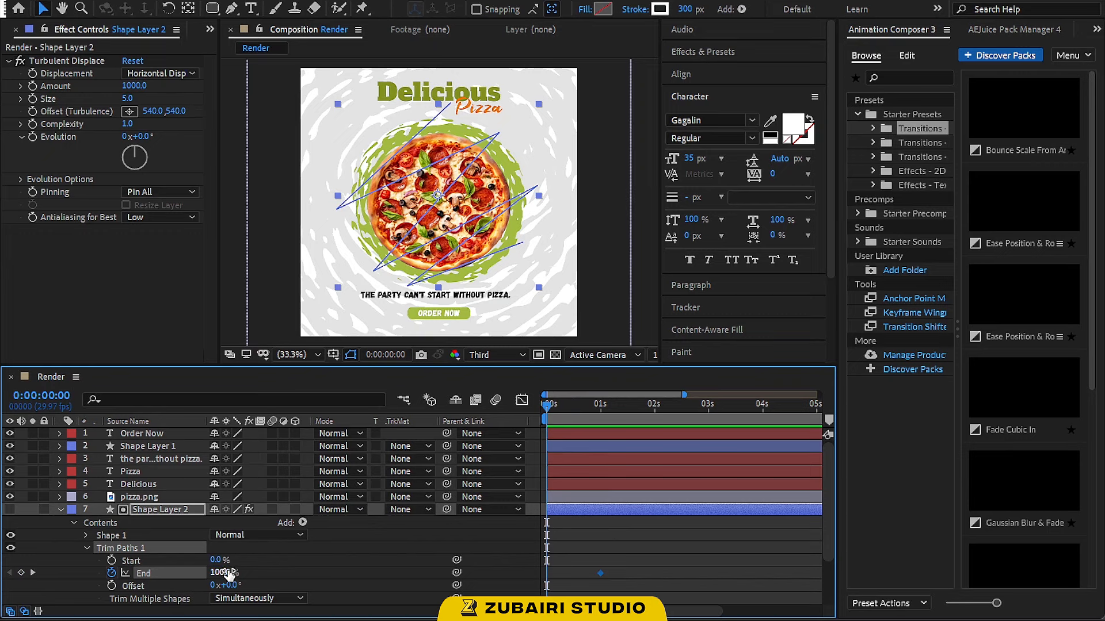
# Set Shape Layer 2's Trim Paths End to 0% at the start of the timeline and preview the reveal
pyautogui.moveTo(229, 573); pyautogui.dragTo(99, 570)
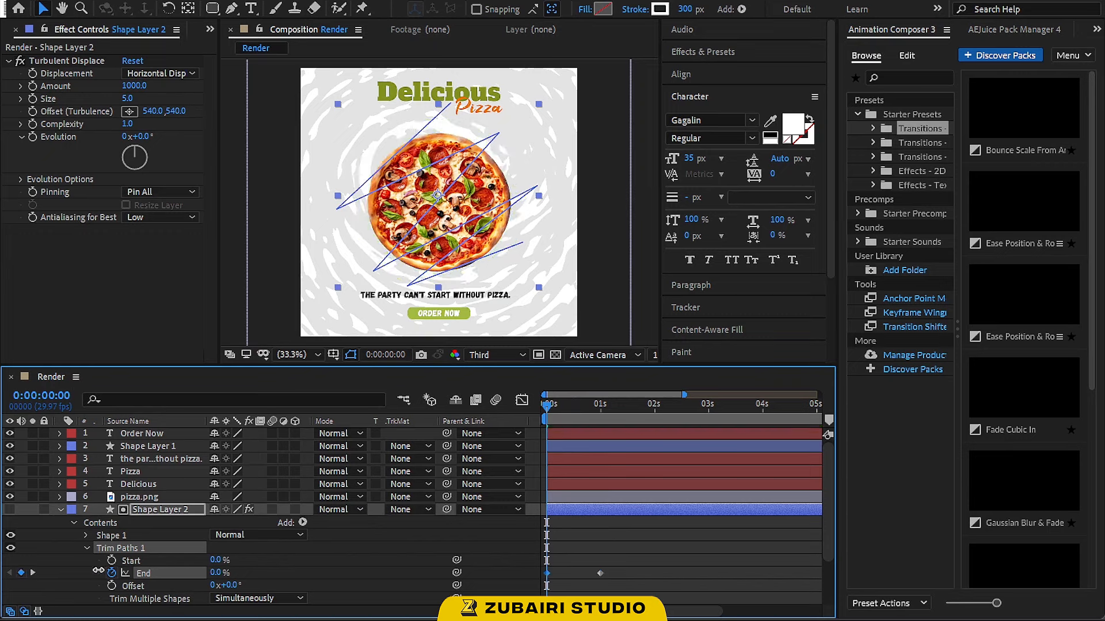
pyautogui.press('space')
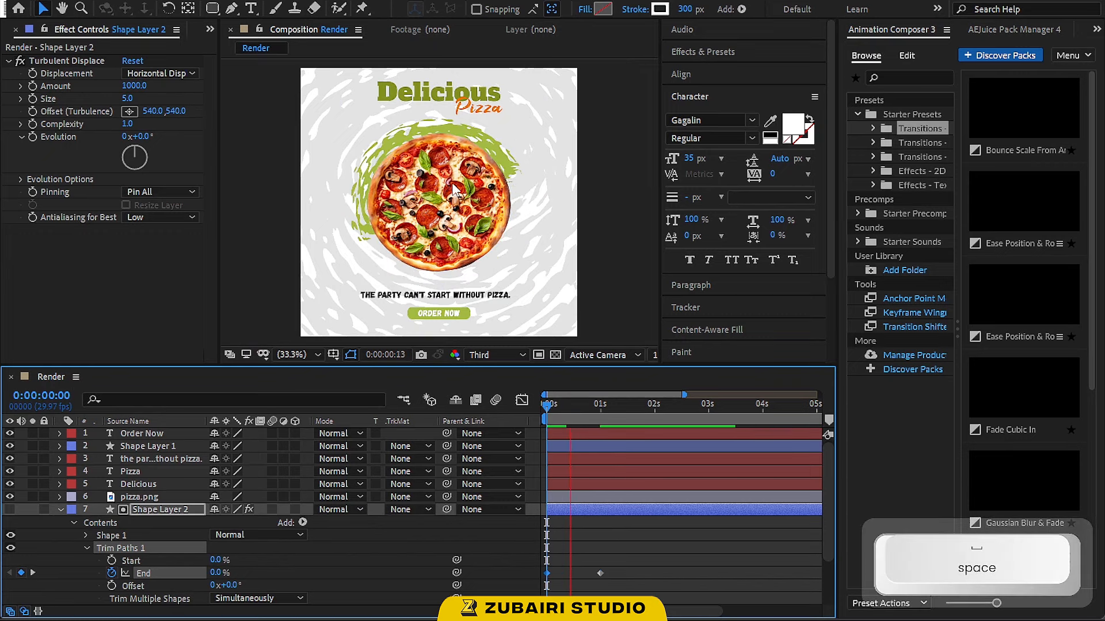
pyautogui.press('space')
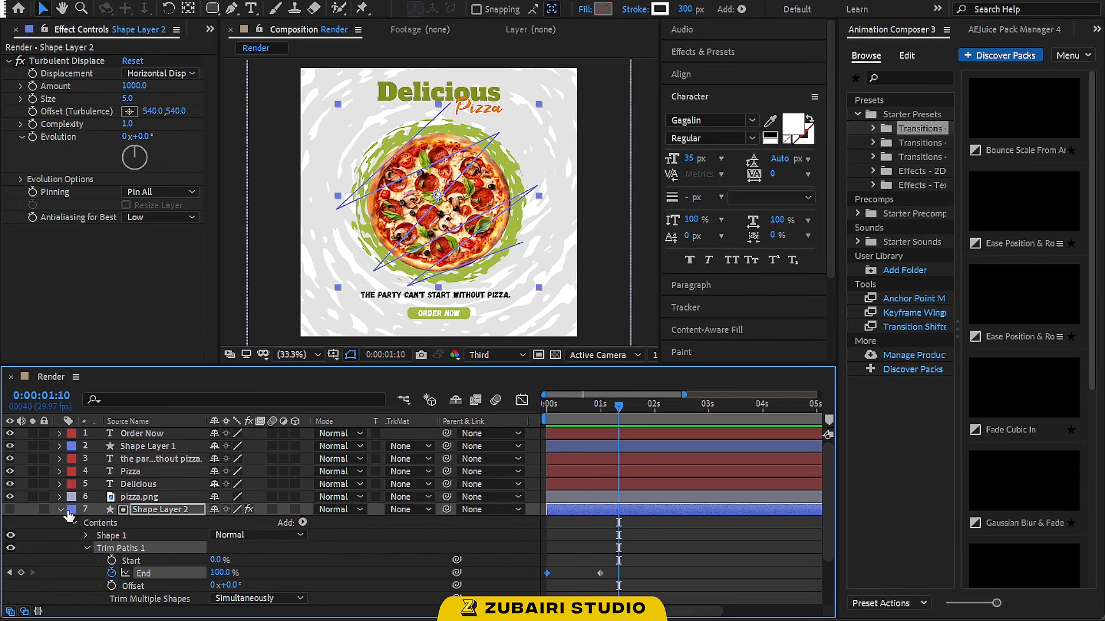
# Apply Easy Ease to both Trim Paths End keyframes and collapse Shape Layer 2's properties
pyautogui.moveTo(609, 562); pyautogui.dragTo(542, 585)
pyautogui.press('F9')
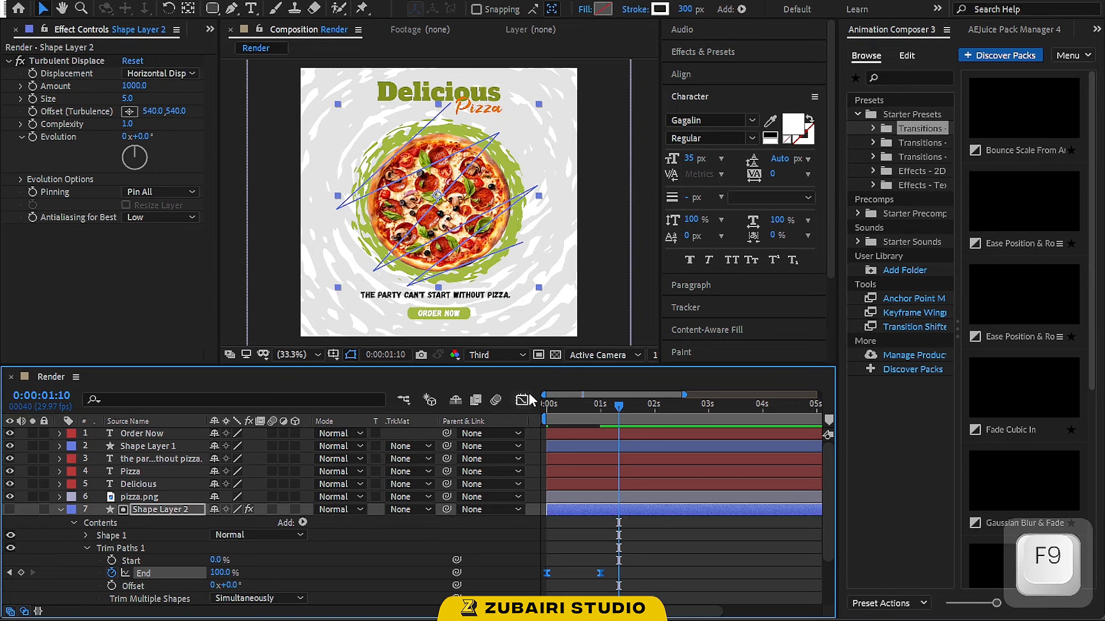
pyautogui.click(74, 523)
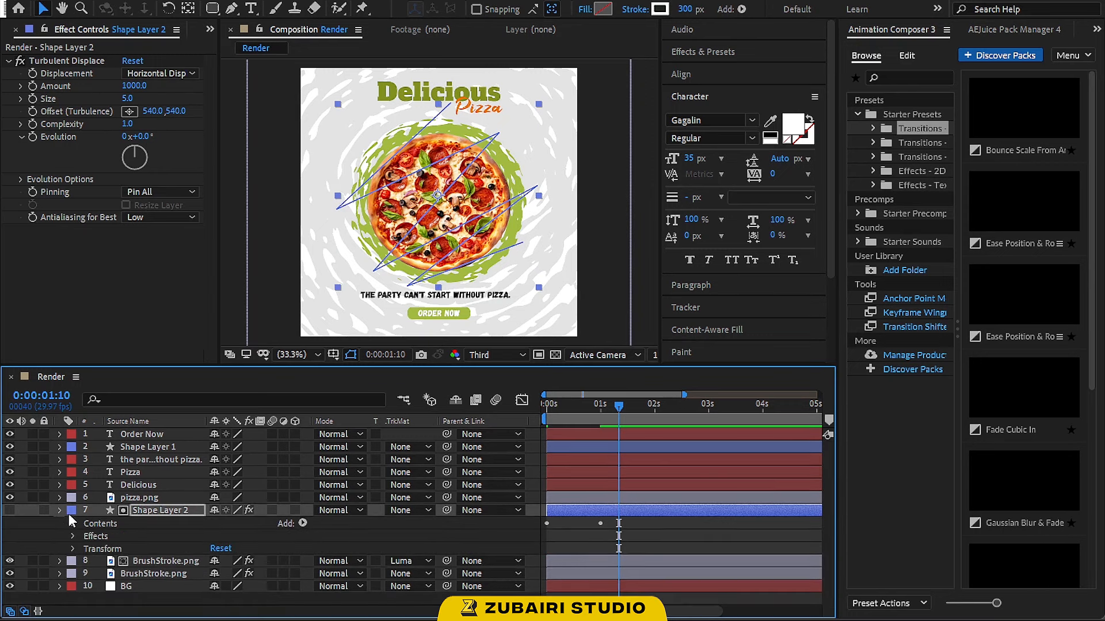
pyautogui.click(61, 510)
# Duplicate Shape Layer 2 and move the copy, Shape Layer 3, directly above the pizza.png layer
pyautogui.click(199, 567)
pyautogui.click(168, 514)
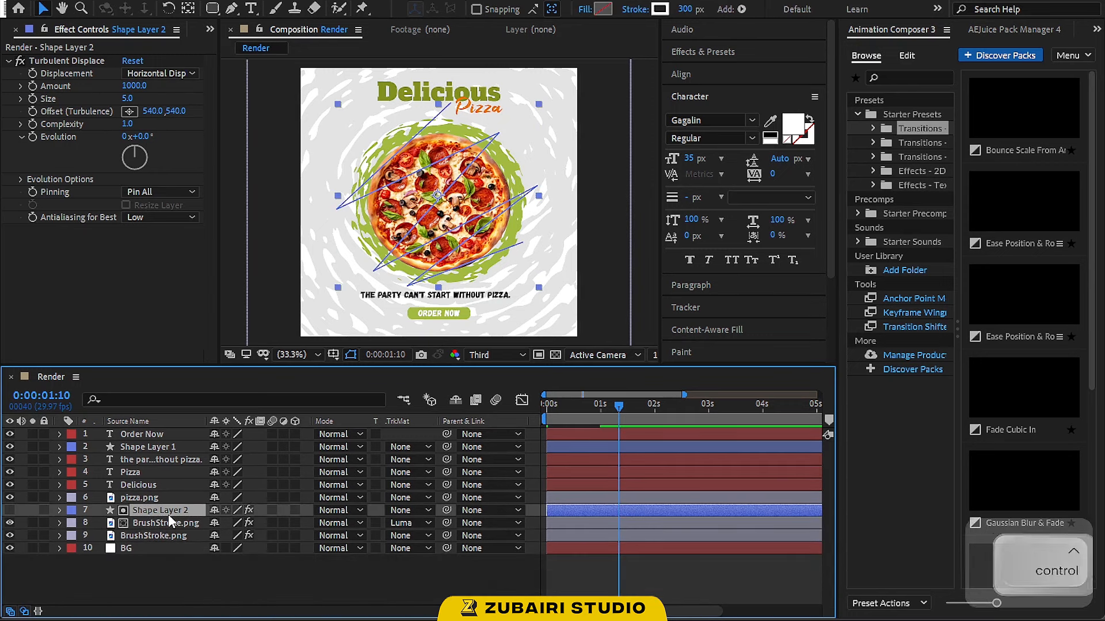
pyautogui.hotkey('ctrl', 'd')
pyautogui.moveTo(173, 509); pyautogui.dragTo(174, 496)
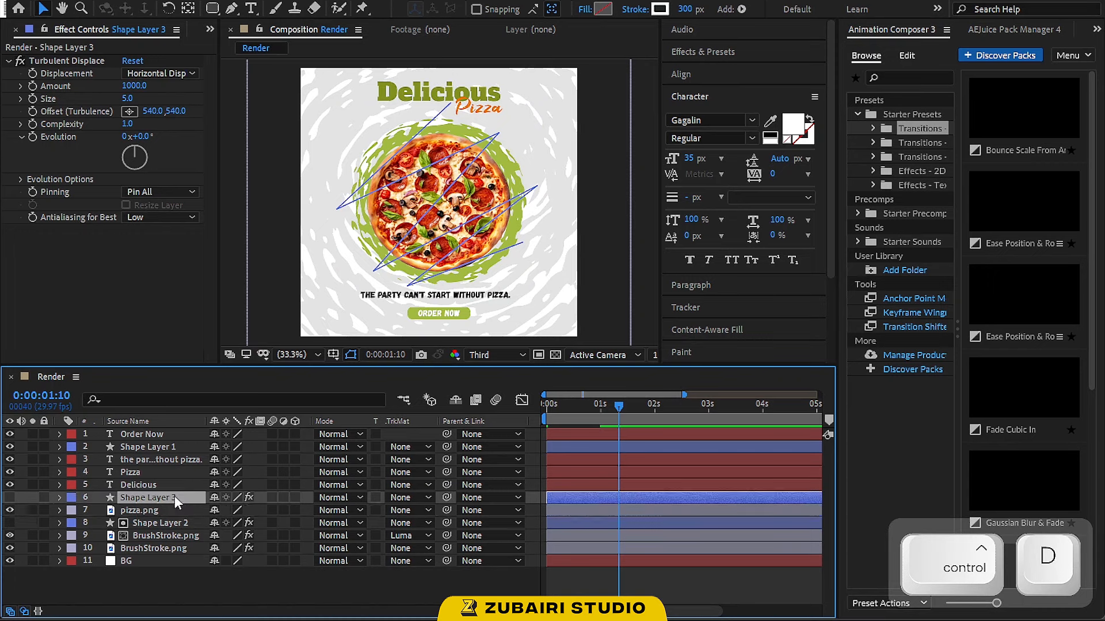
# Set pizza.png's track matte to Luma Matte "Shape Layer 3" and preview the animation from the start
pyautogui.click(388, 515)
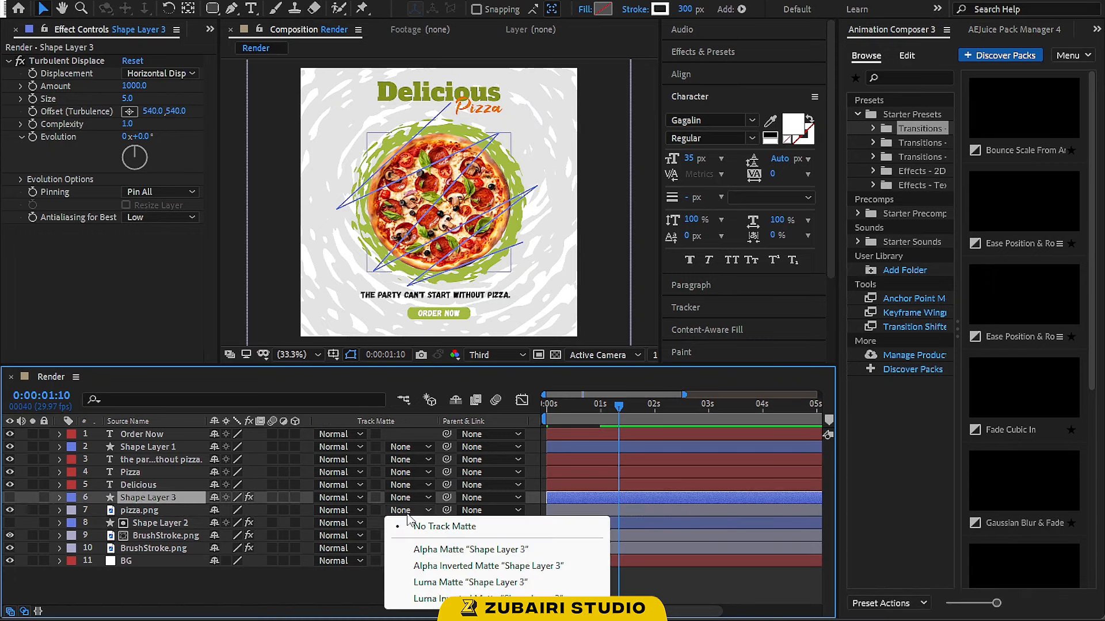
pyautogui.click(448, 581)
pyautogui.moveTo(584, 416); pyautogui.dragTo(513, 417)
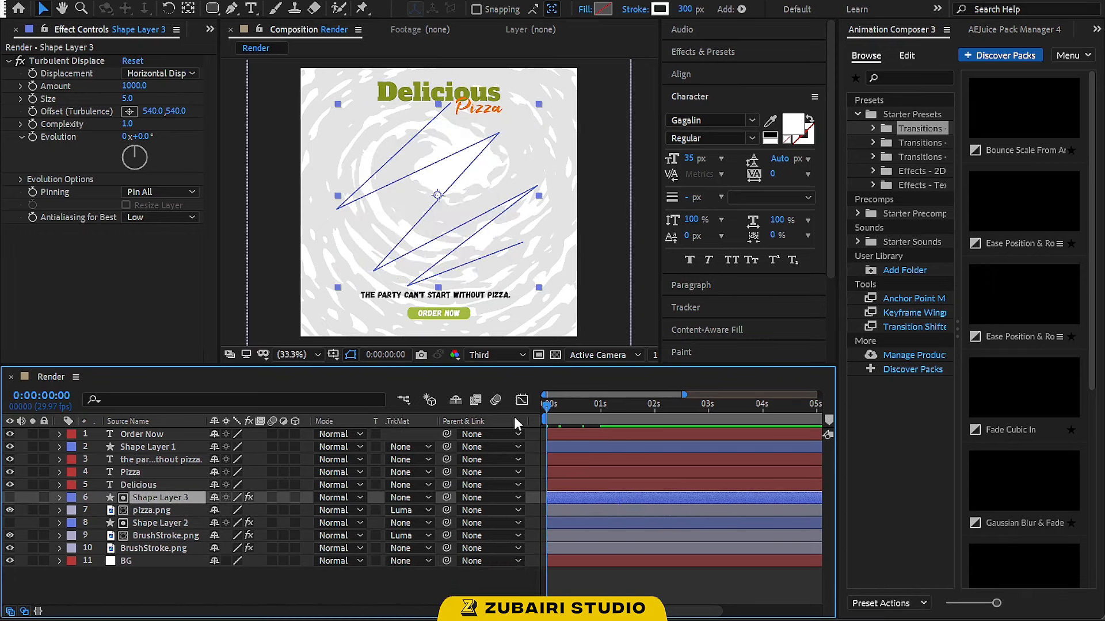
pyautogui.press('space')
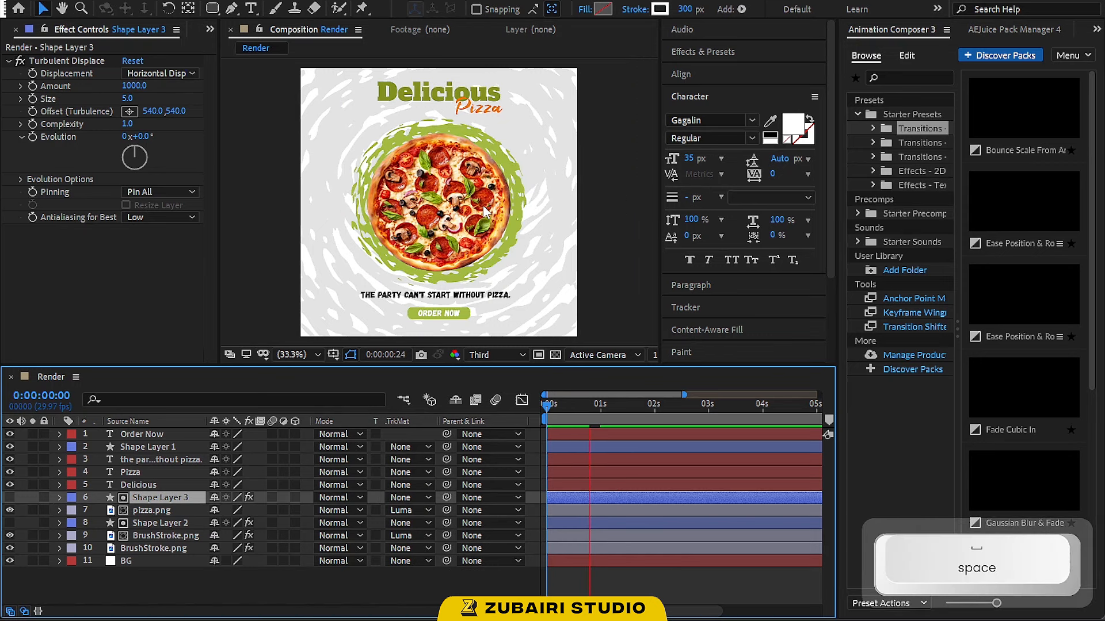
pyautogui.press('space')
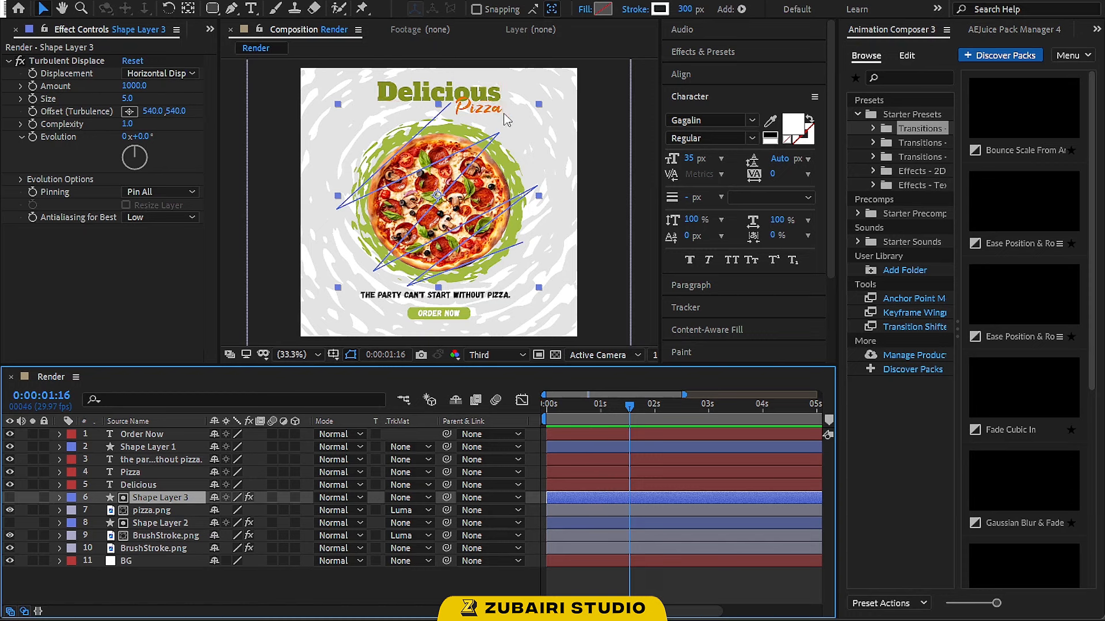
# Apply the Overshoot Scale In transition preset to the Delicious title, shift its marker slightly earlier, and preview
pyautogui.click(642, 241)
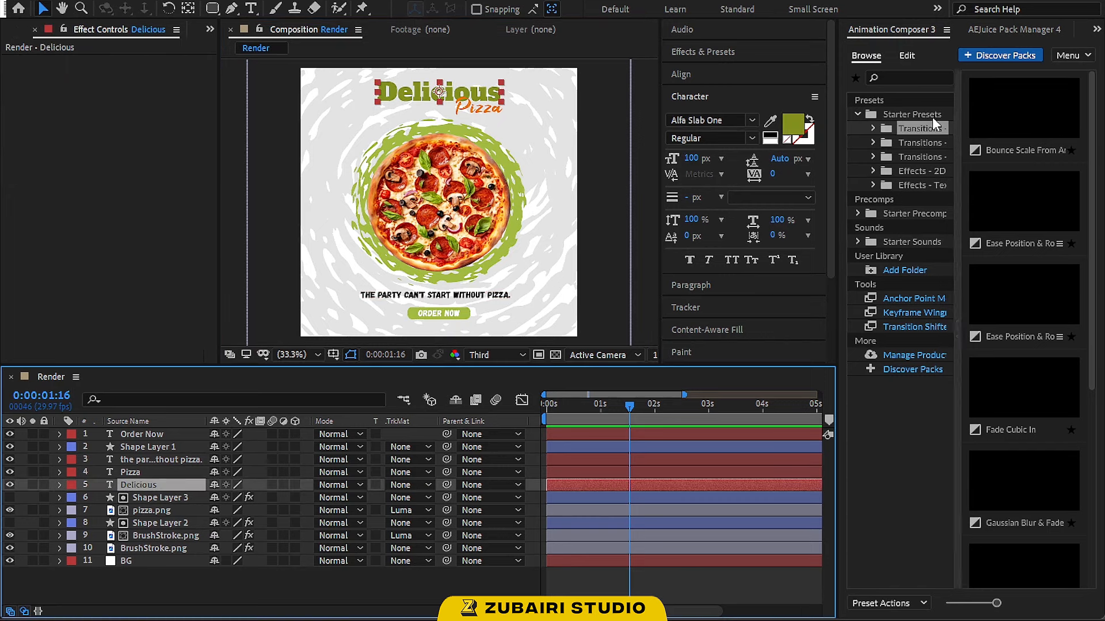
pyautogui.click(911, 125)
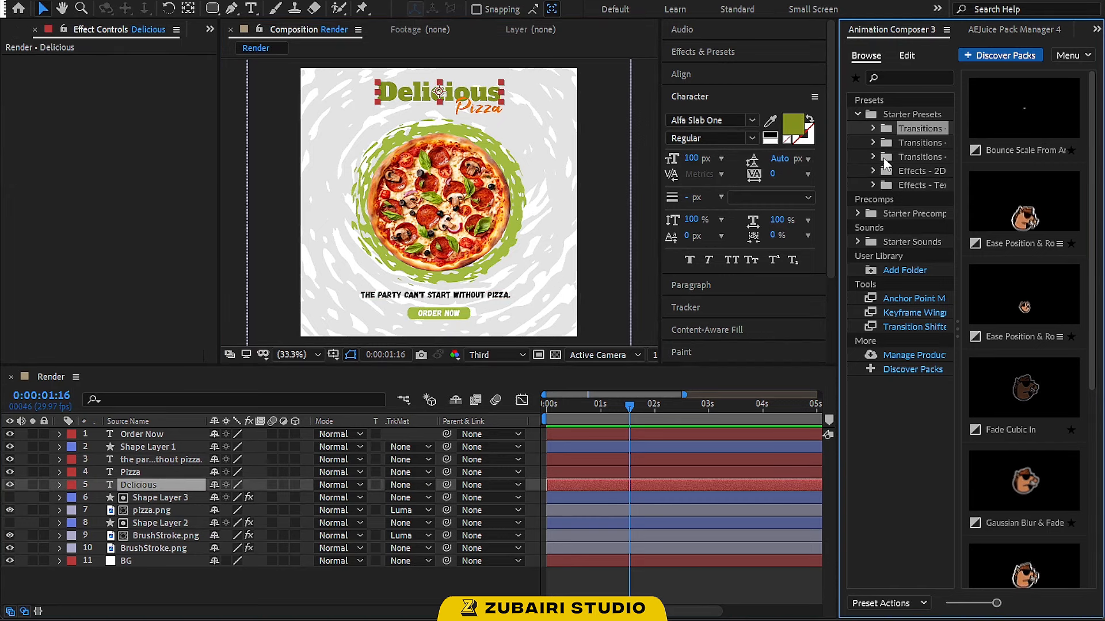
pyautogui.click(921, 157)
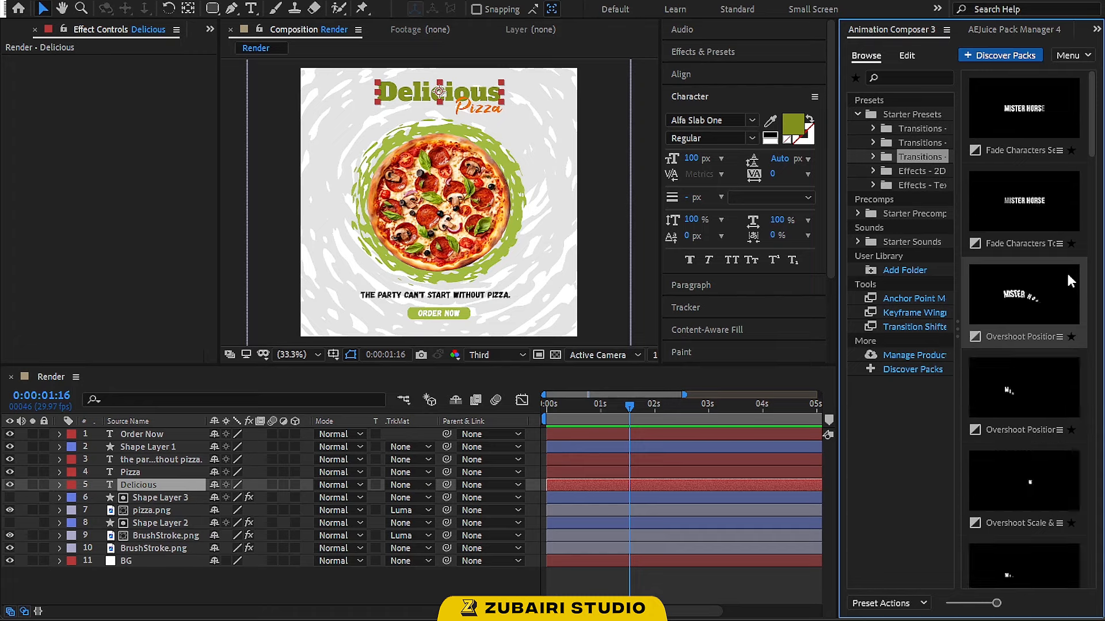
pyautogui.scroll(-3, 1066, 271)
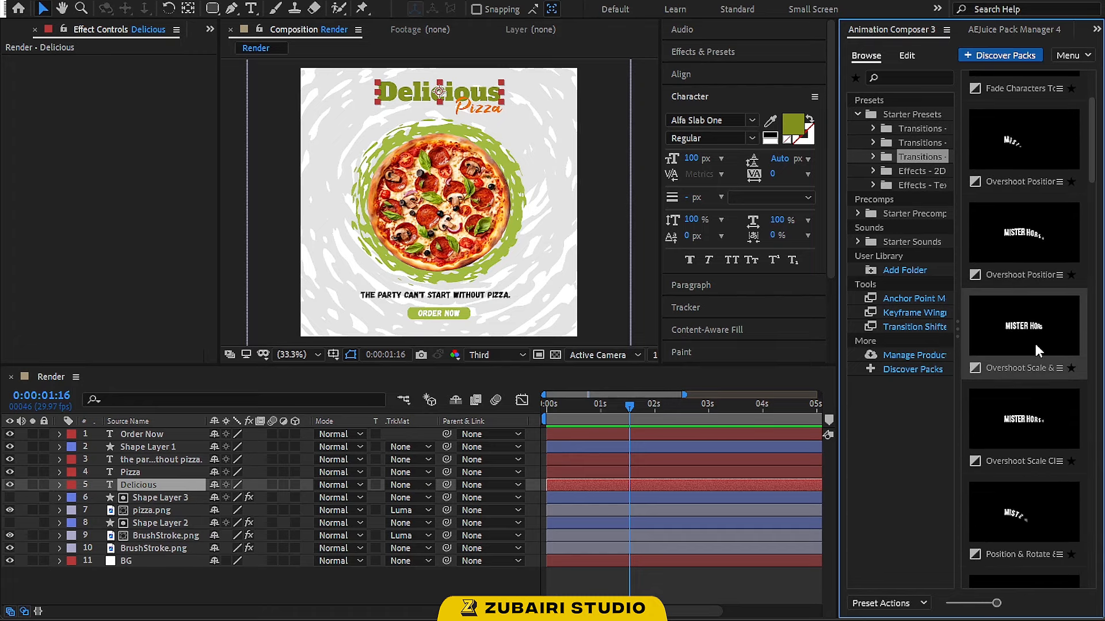
pyautogui.click(1014, 357)
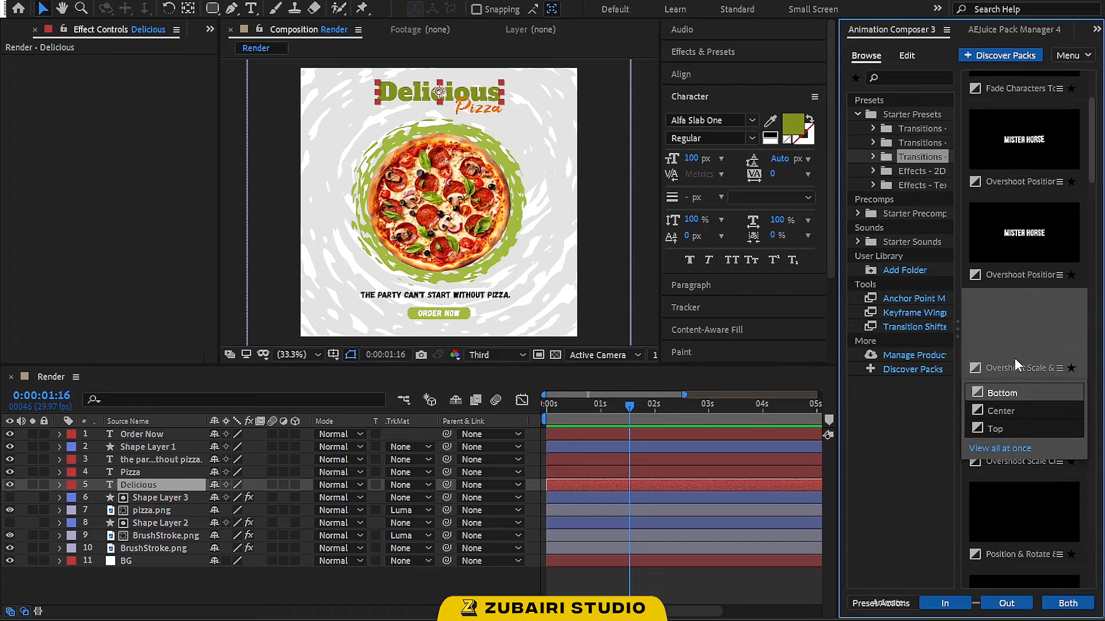
pyautogui.click(966, 607)
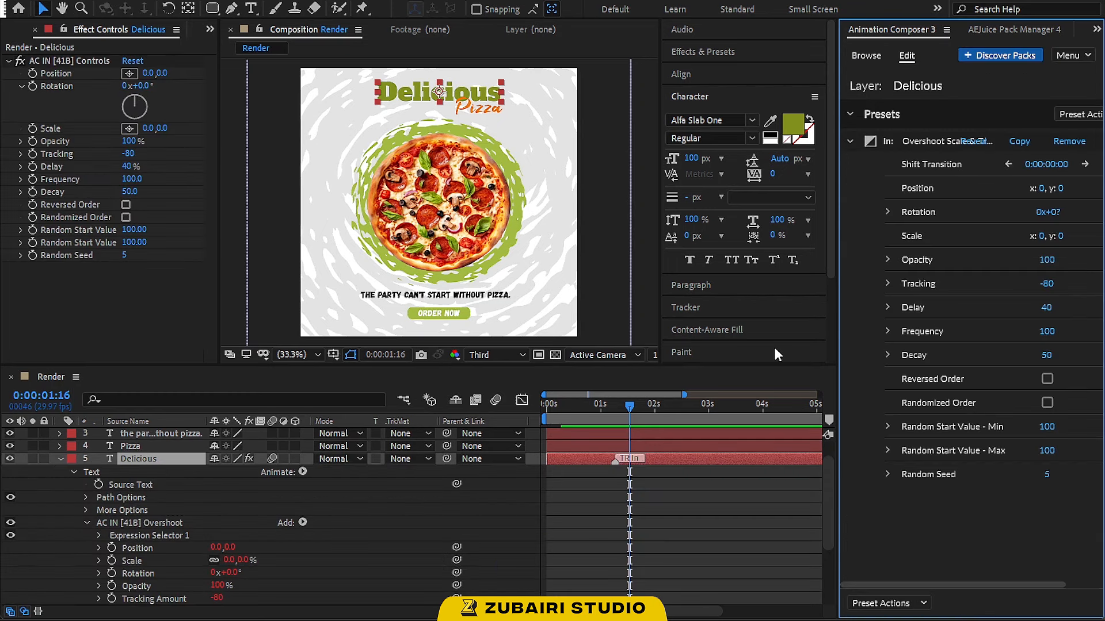
pyautogui.moveTo(615, 460); pyautogui.dragTo(604, 463)
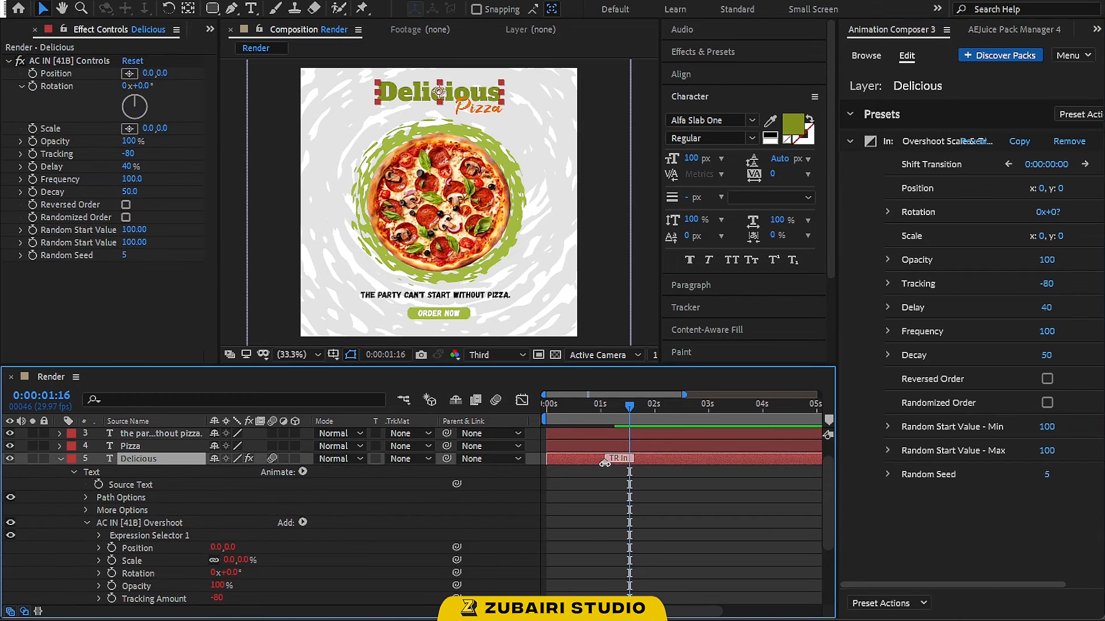
pyautogui.click(549, 406)
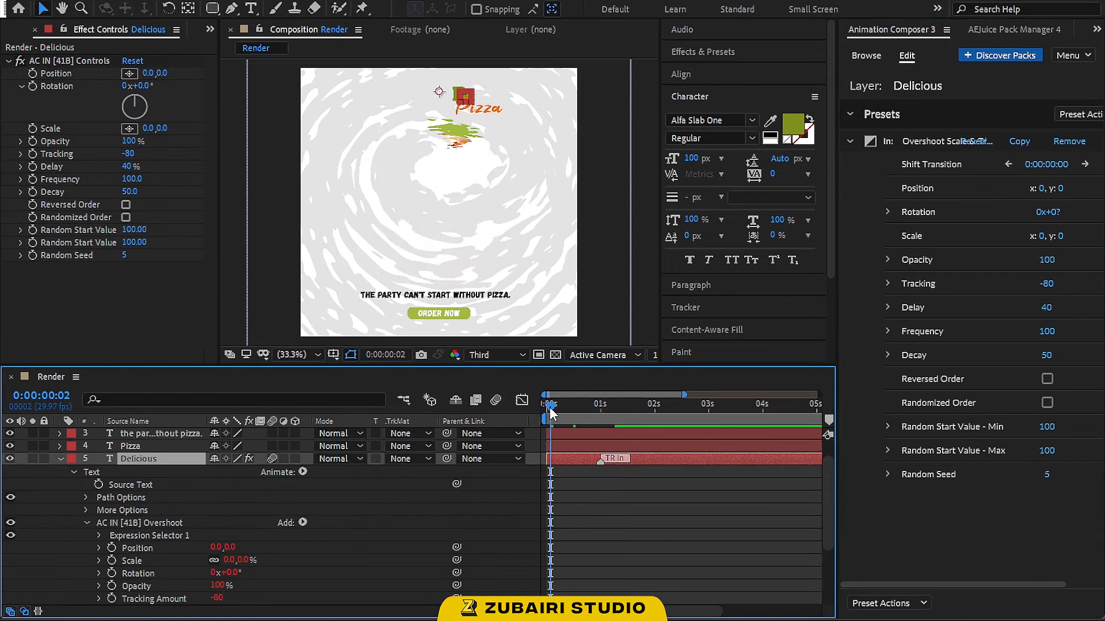
pyautogui.press('space')
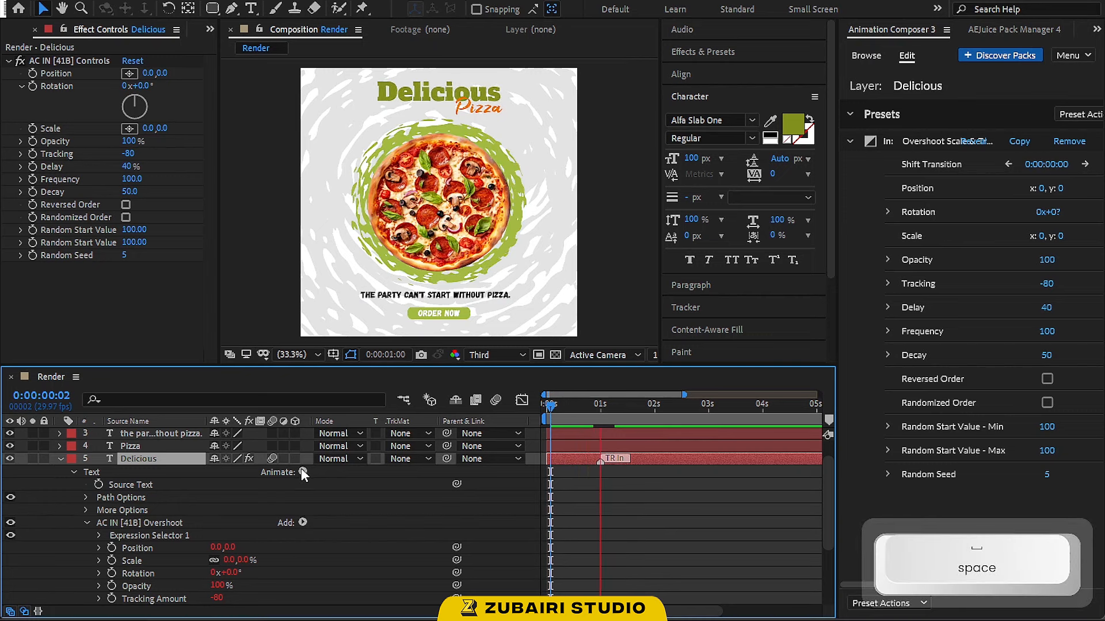
pyautogui.press('space')
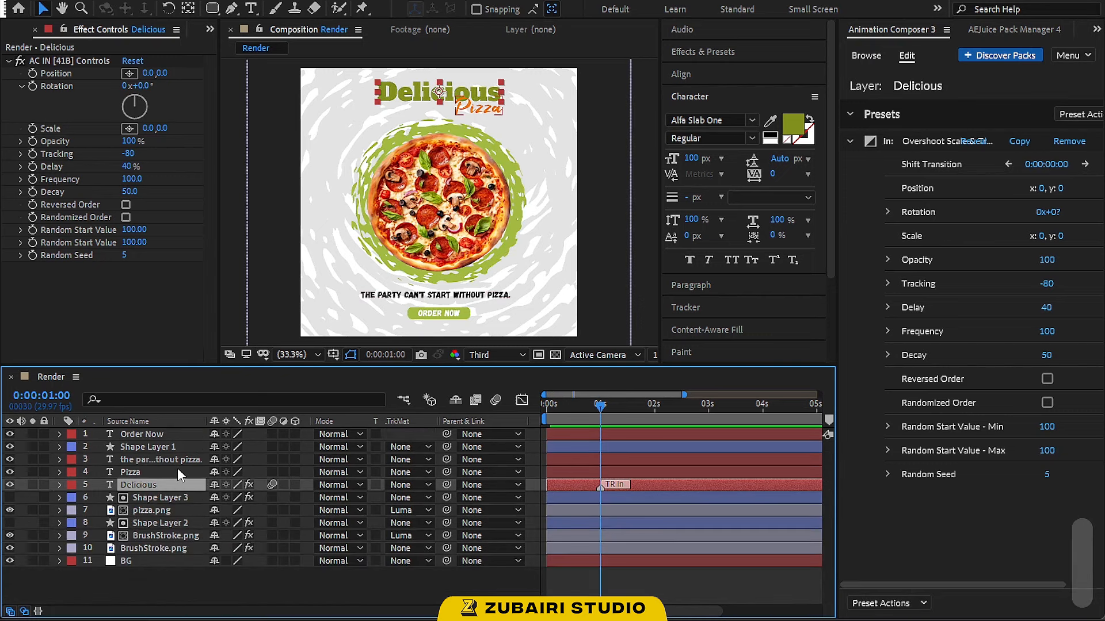
# Apply the Overshoot Position In transition preset to the Pizza text layer, shift it slightly earlier, and preview
pyautogui.click(177, 469)
pyautogui.click(1019, 320)
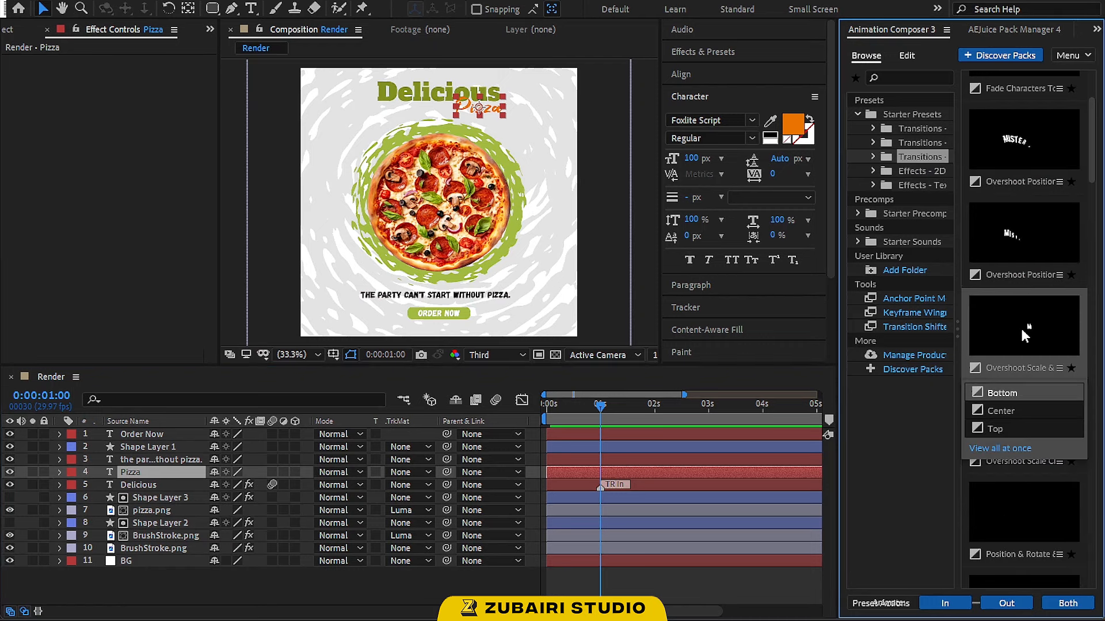
pyautogui.click(1024, 242)
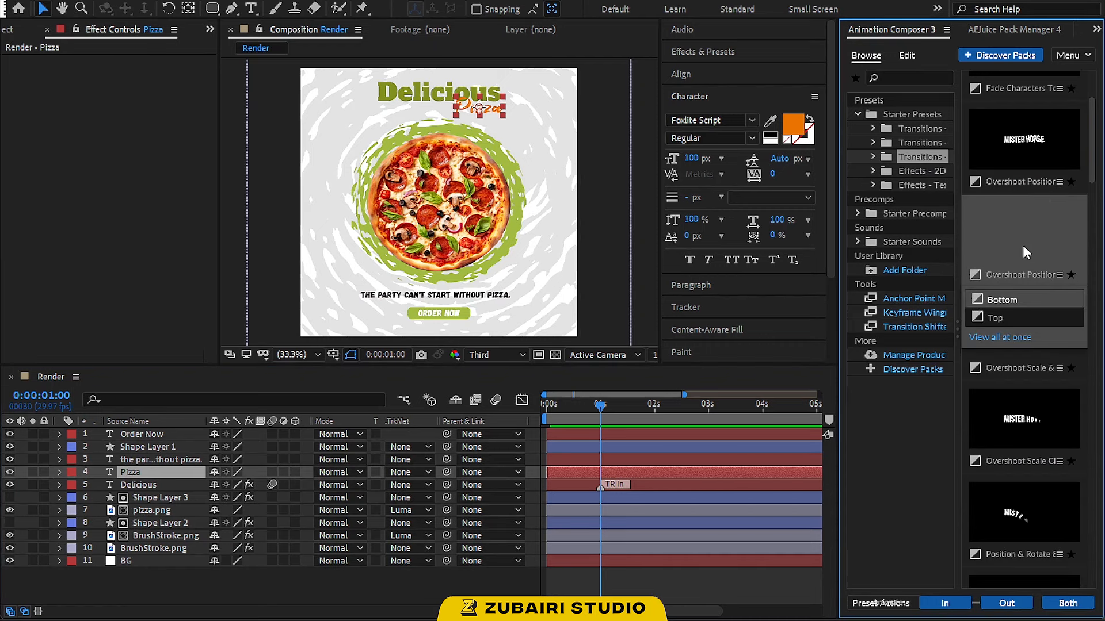
pyautogui.click(967, 606)
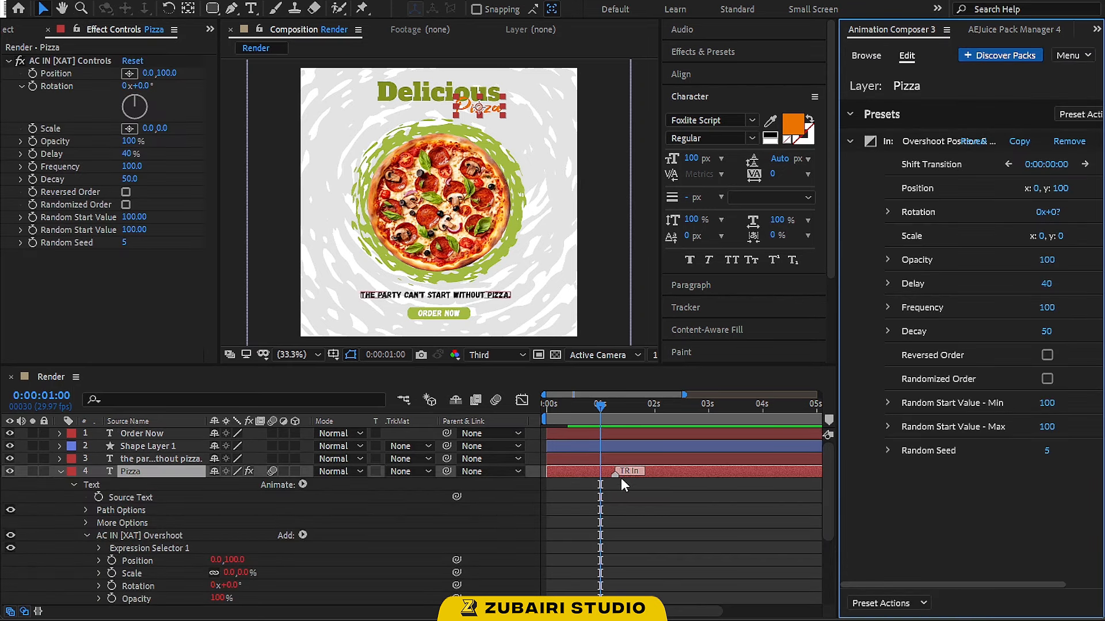
pyautogui.moveTo(614, 475); pyautogui.dragTo(603, 475)
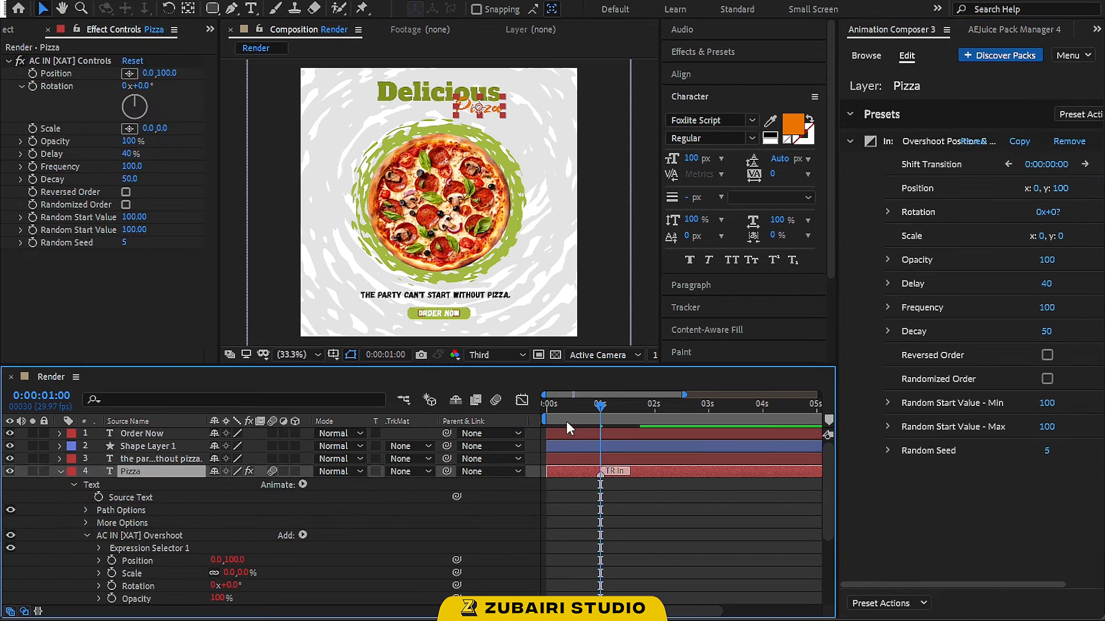
pyautogui.moveTo(566, 422); pyautogui.dragTo(529, 406)
pyautogui.press('space')
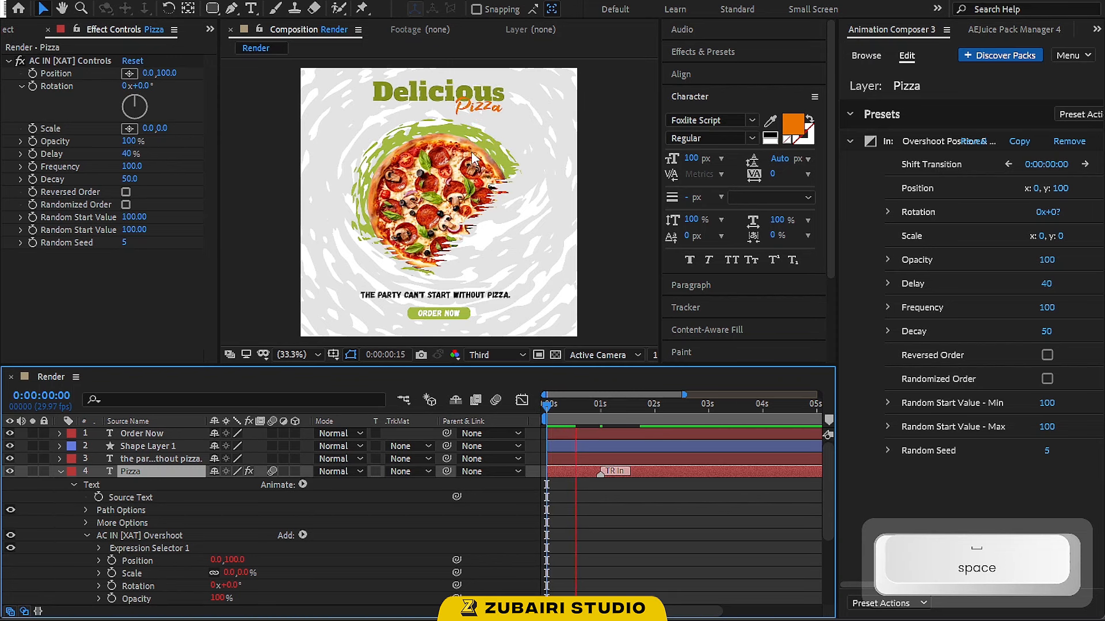
pyautogui.press('space')
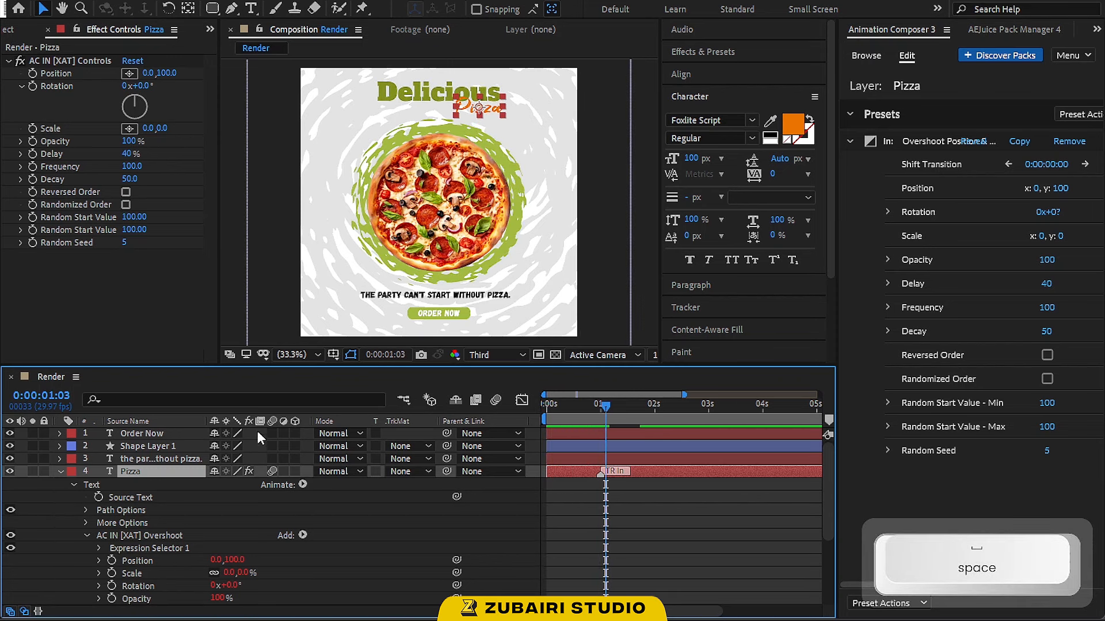
# Apply the Ease Position & Rotate In transition preset to the slogan text layer and preview from the start
pyautogui.click(61, 471)
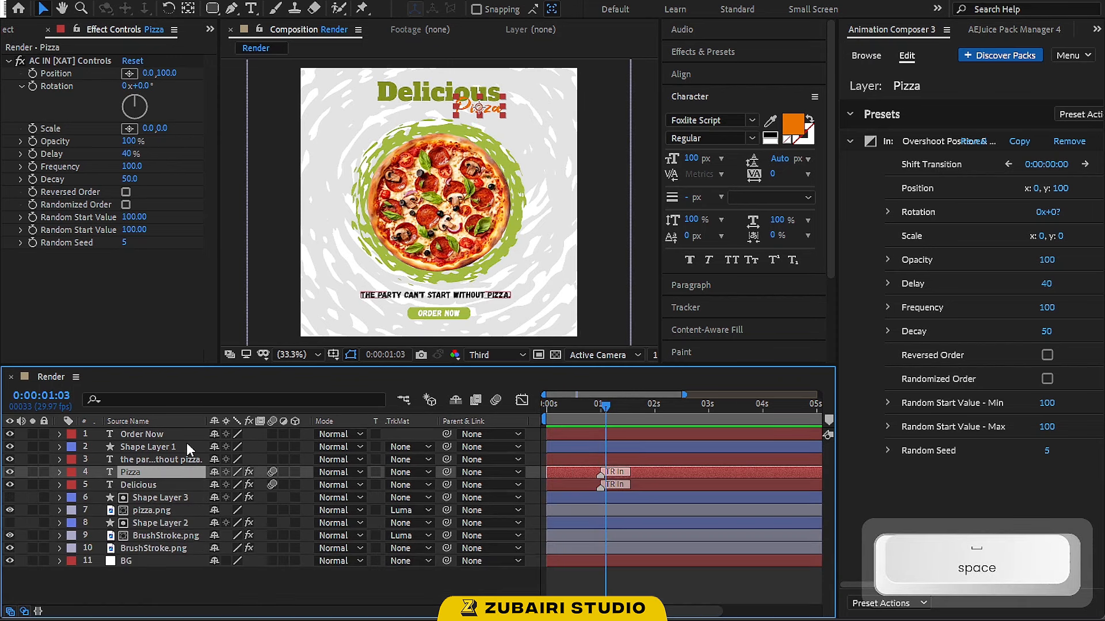
pyautogui.click(406, 298)
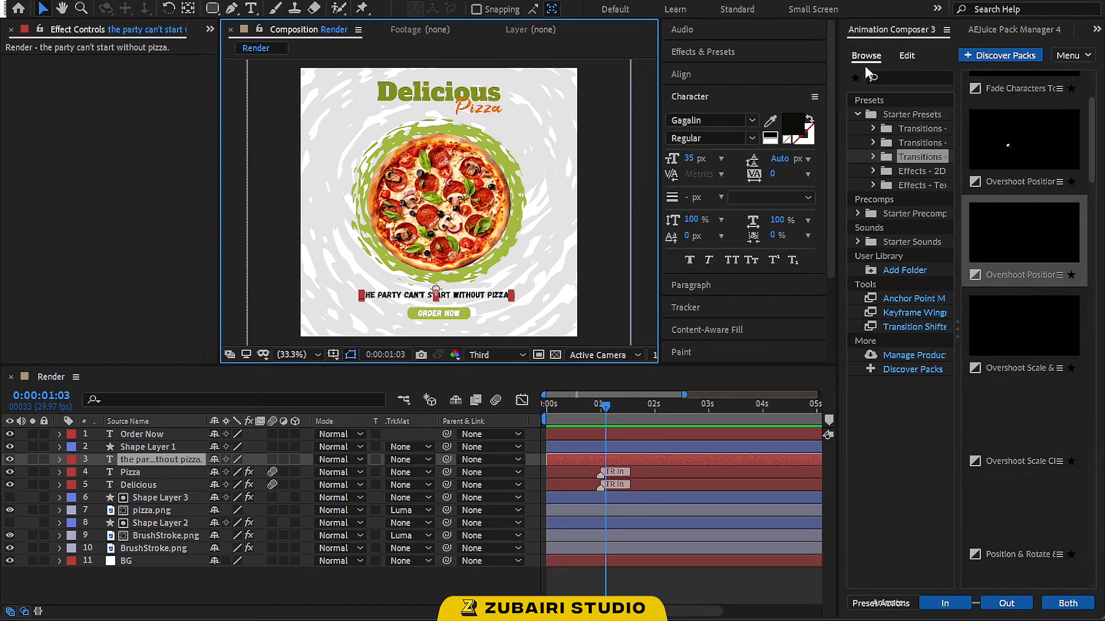
pyautogui.click(913, 129)
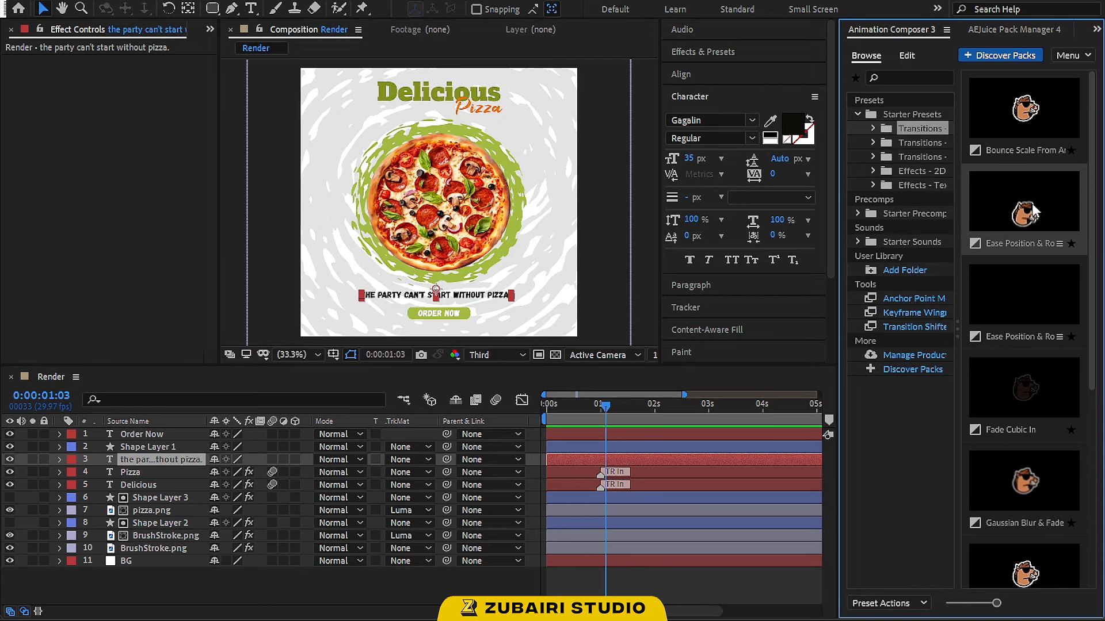
pyautogui.click(1013, 215)
pyautogui.click(968, 601)
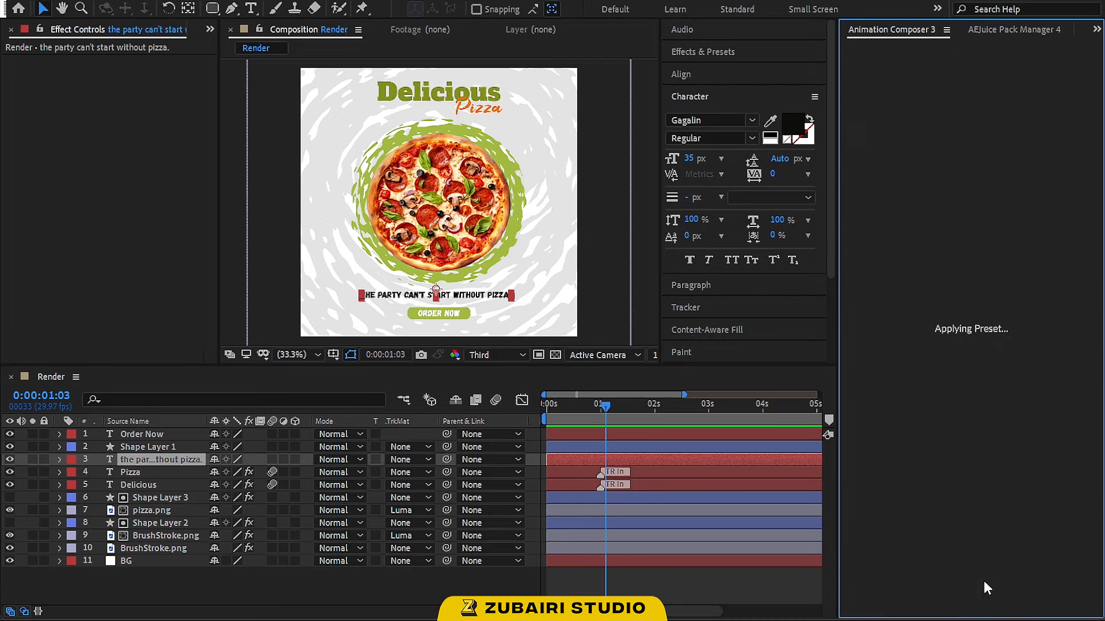
pyautogui.moveTo(574, 406); pyautogui.dragTo(537, 406)
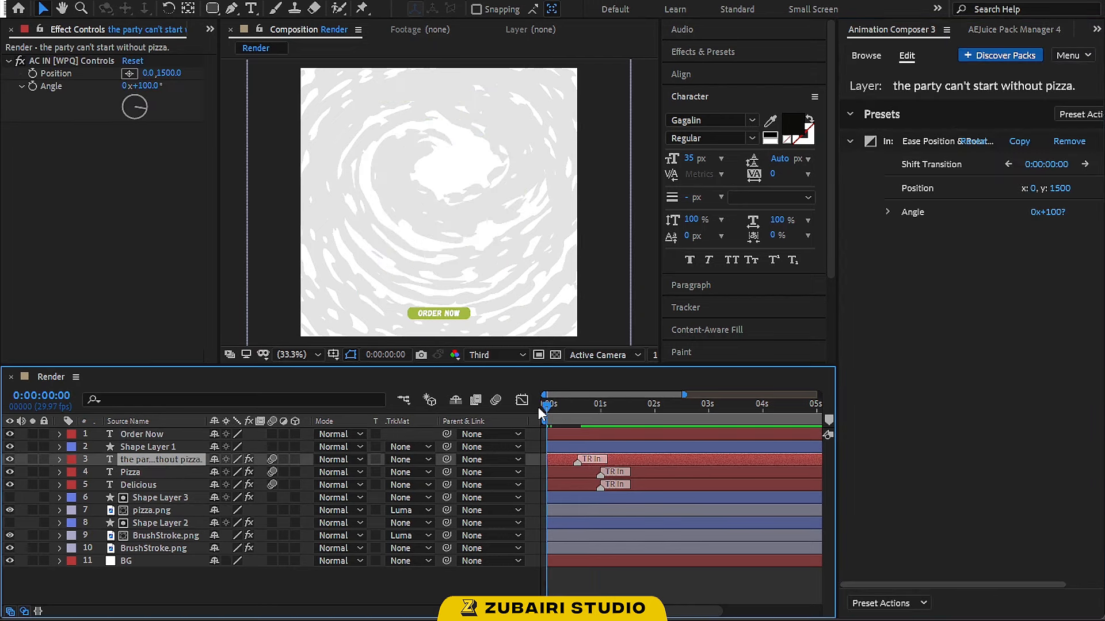
pyautogui.press('space')
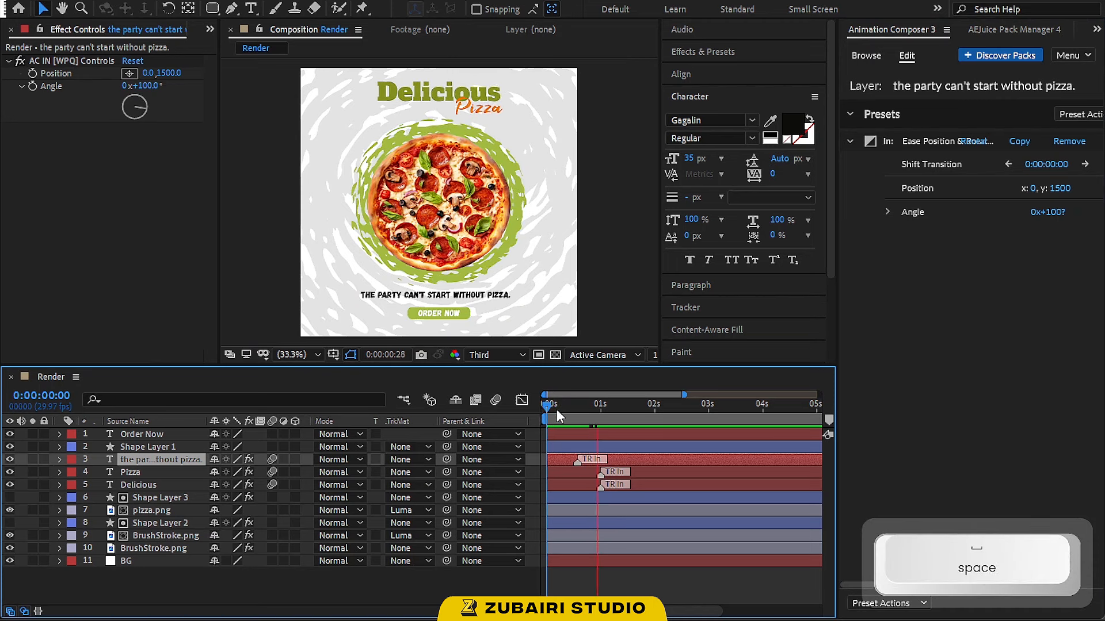
# Pre-compose the Order Now text and Shape Layer 1 into a new composition named Button
pyautogui.click(140, 448)
pyautogui.keyDown('shift'); pyautogui.click(163, 437); pyautogui.keyUp('shift')
pyautogui.rightClick(166, 442)
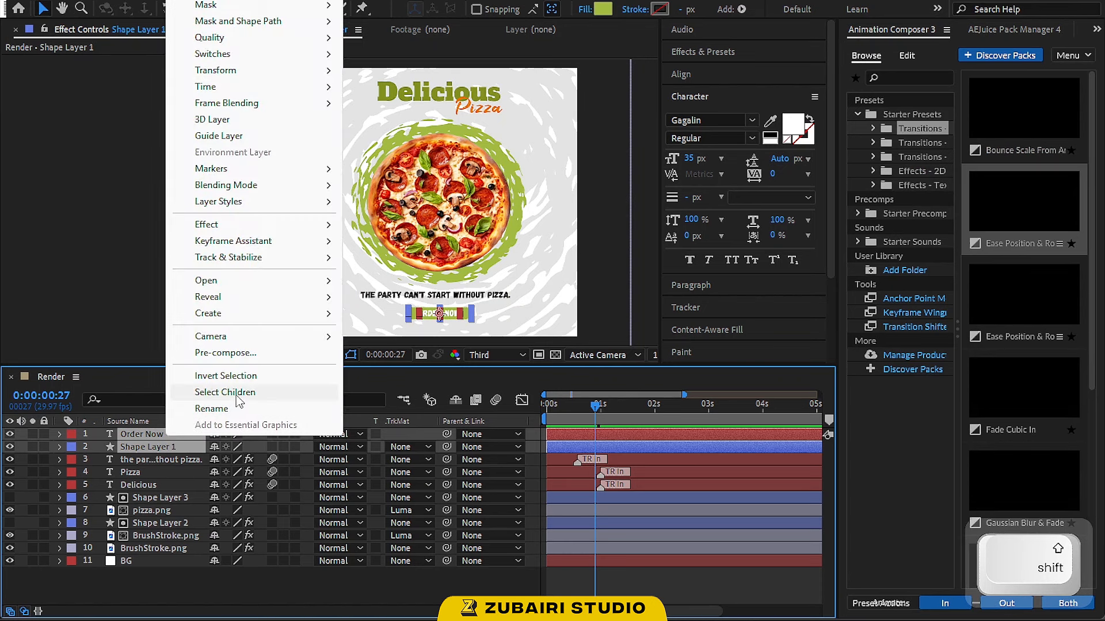
pyautogui.click(253, 352)
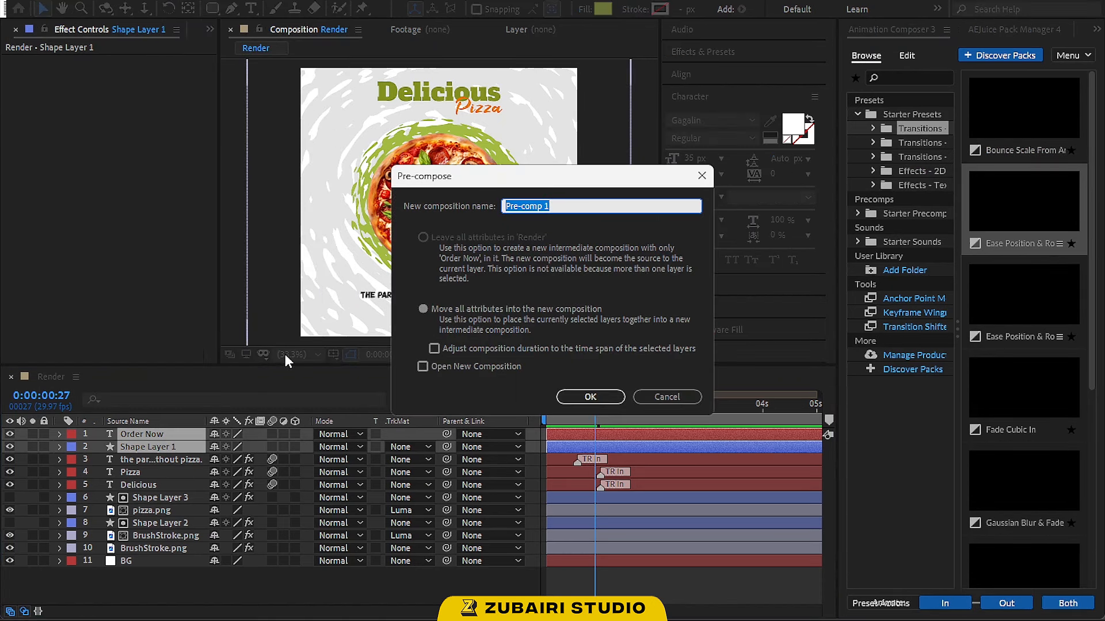
pyautogui.write('Button')
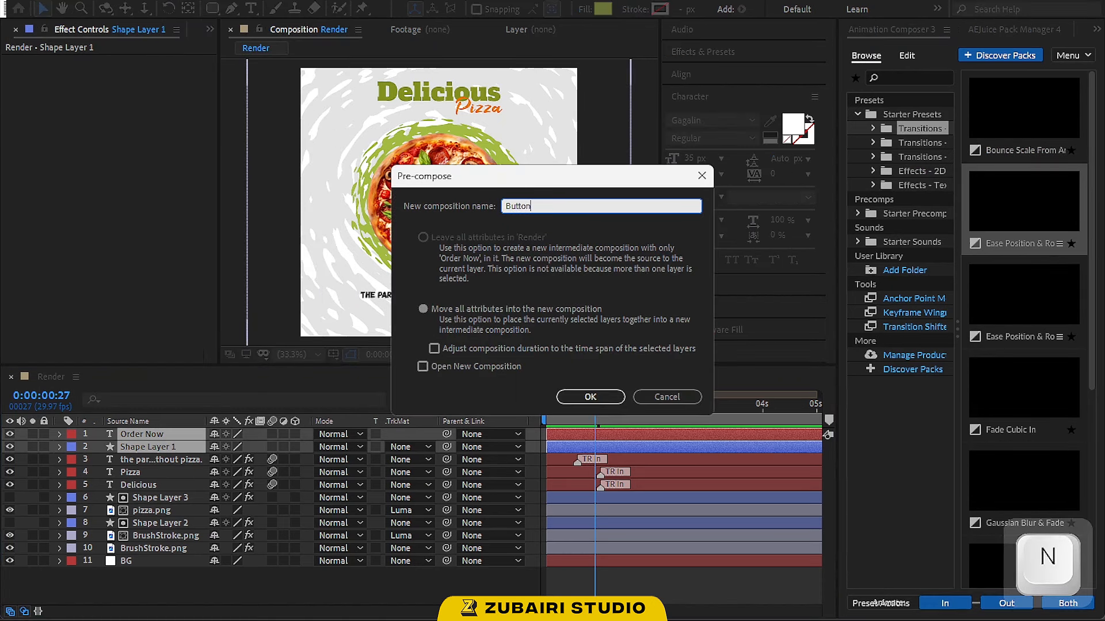
pyautogui.press('Return')
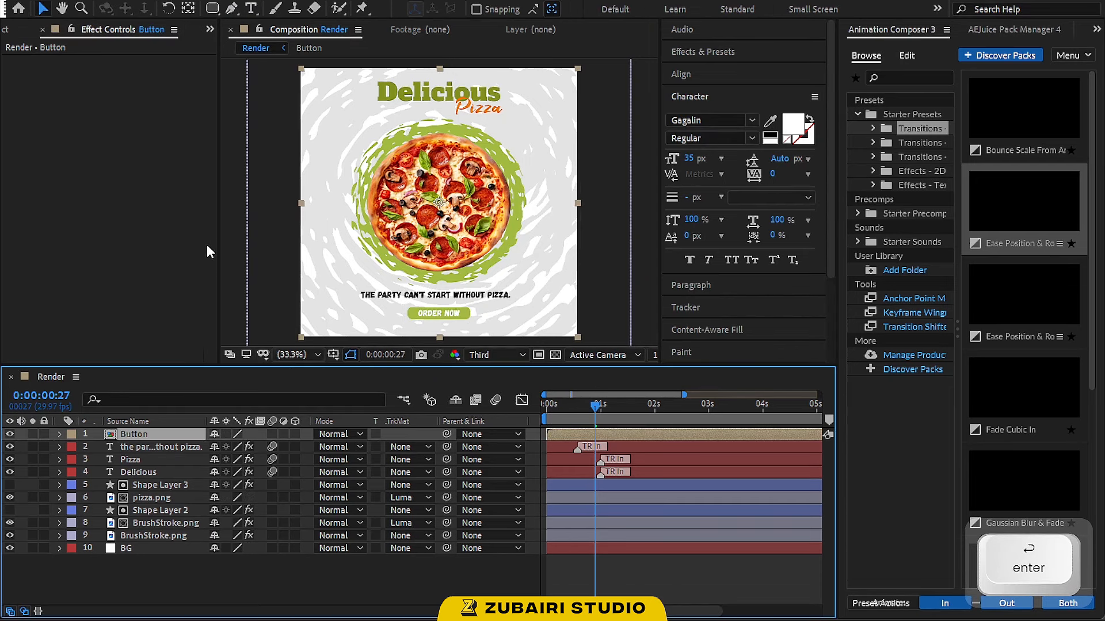
# Open the Button composition and crop it to a region of interest drawn around the button
pyautogui.doubleClick(196, 435)
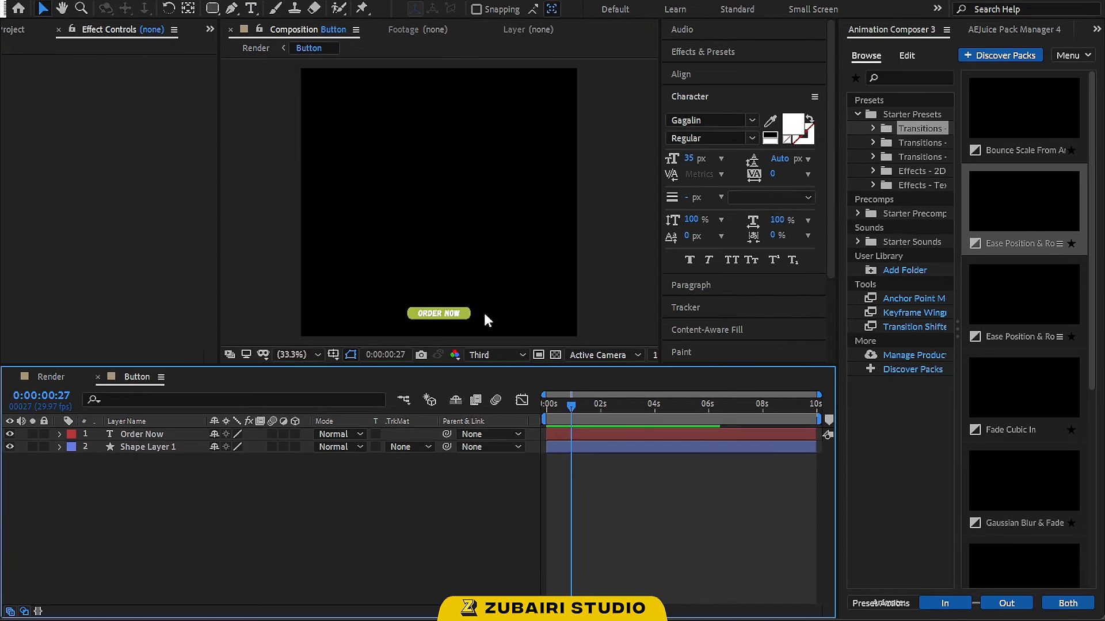
pyautogui.click(538, 354)
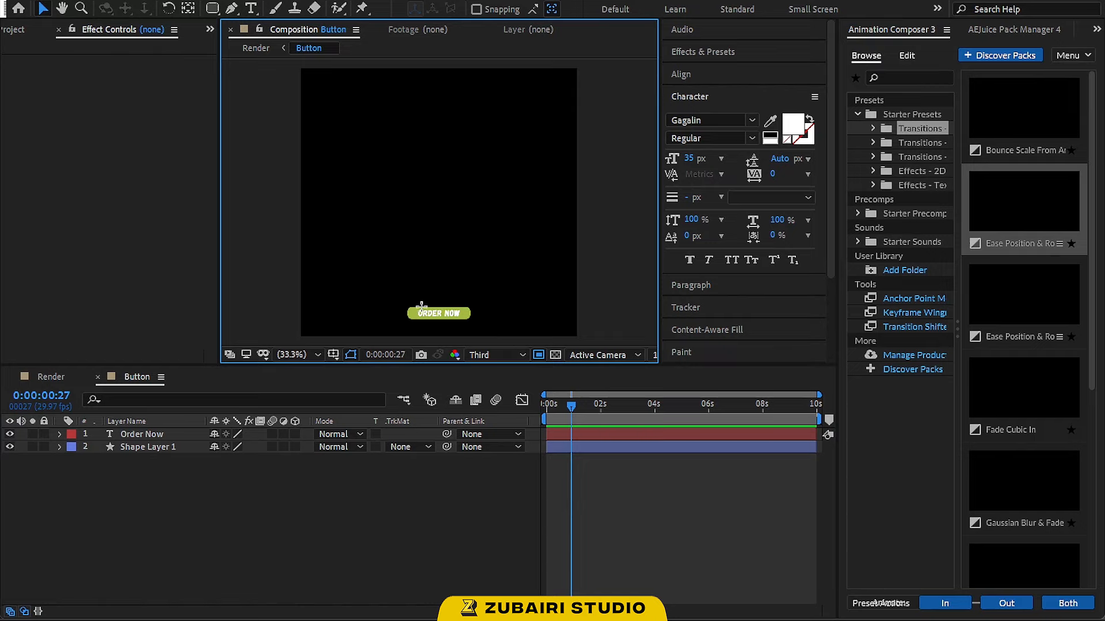
pyautogui.moveTo(396, 297); pyautogui.dragTo(446, 324)
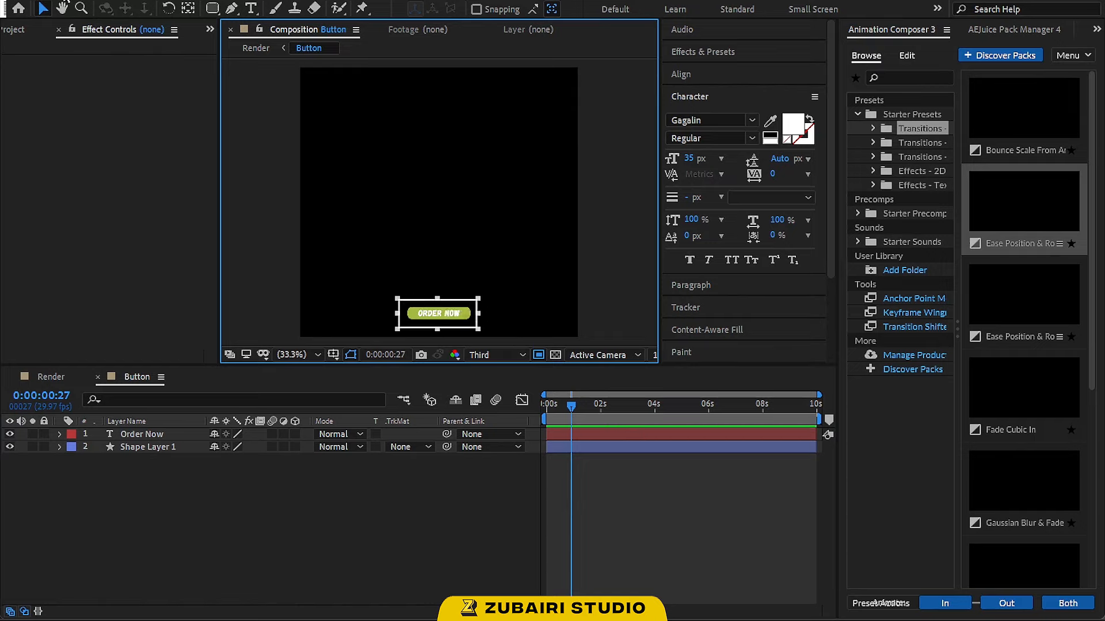
pyautogui.click(69, 1)
pyautogui.click(106, 82)
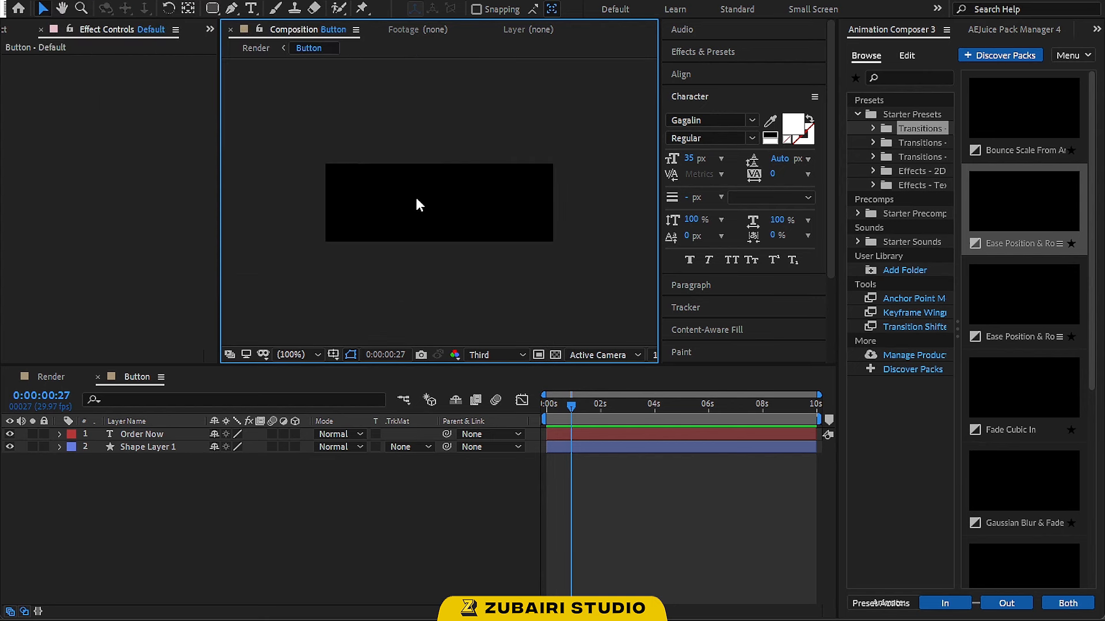
# Return to the Render composition and move the Button layer back down to its original spot below the slogan
pyautogui.click(50, 376)
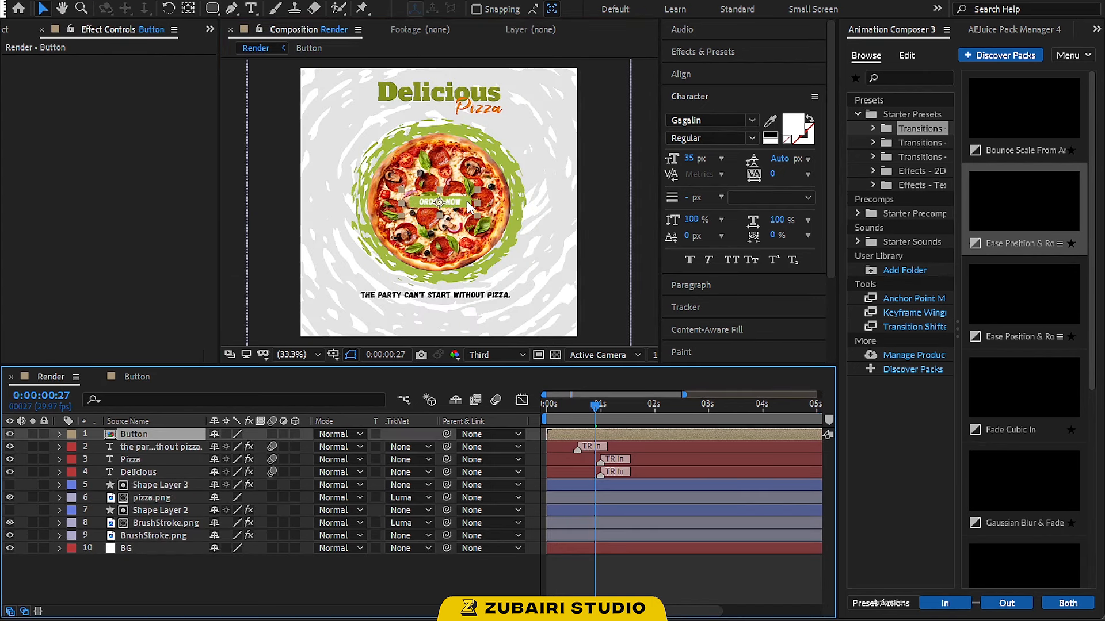
pyautogui.moveTo(469, 208); pyautogui.dragTo(466, 313)
pyautogui.click(637, 280)
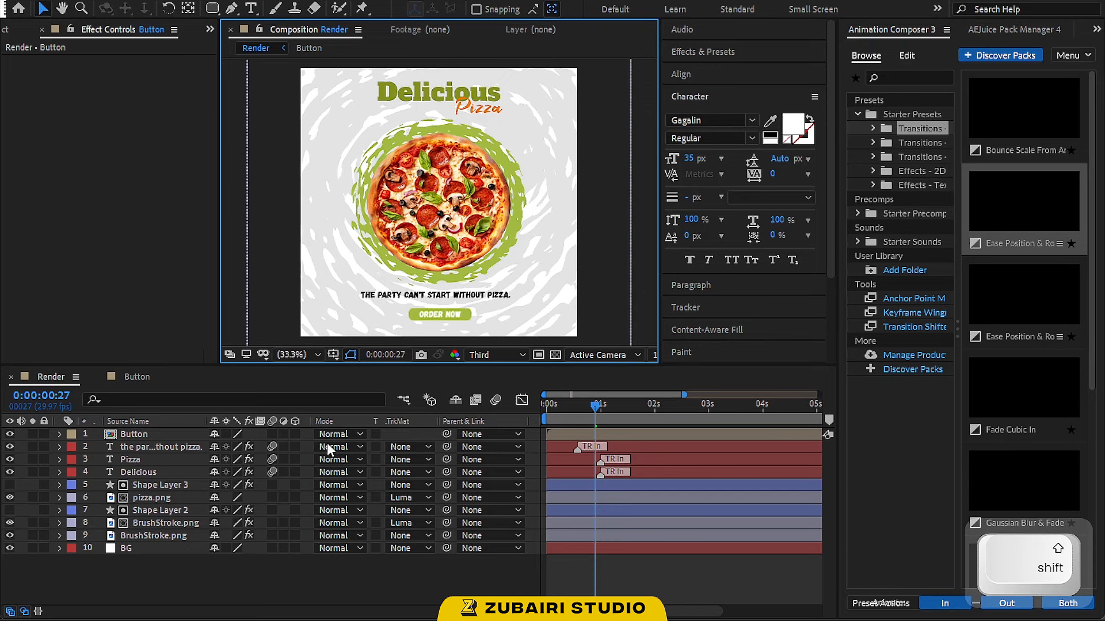
# Apply the Bounce Scale From transition preset as an In animation to the Button layer, shift it slightly later, and preview
pyautogui.click(553, 435)
pyautogui.moveTo(588, 415); pyautogui.dragTo(581, 414)
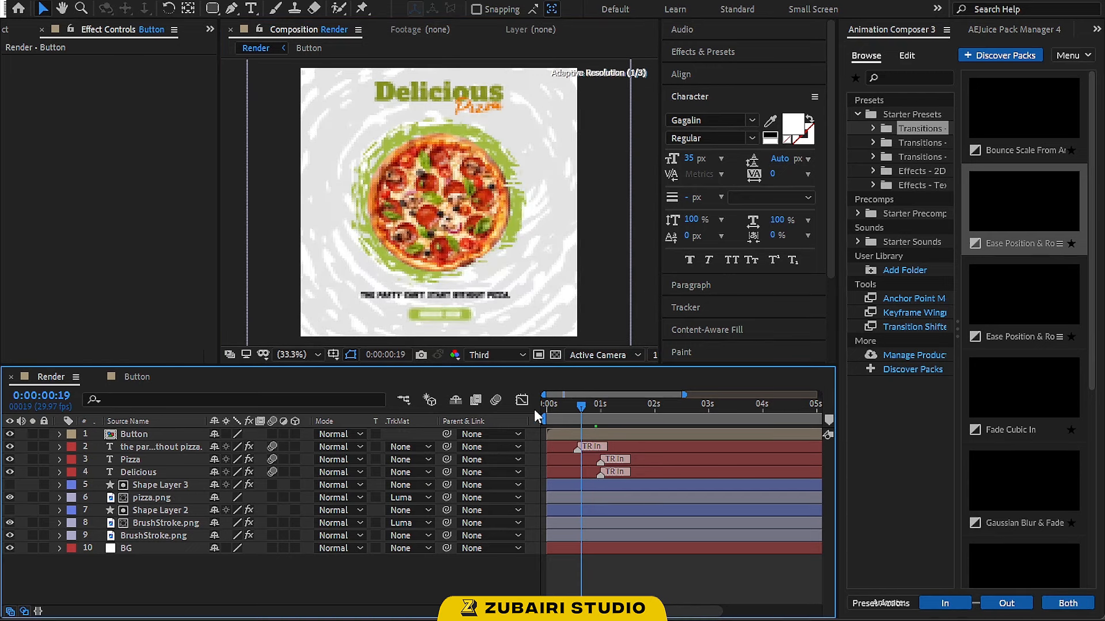
pyautogui.click(184, 438)
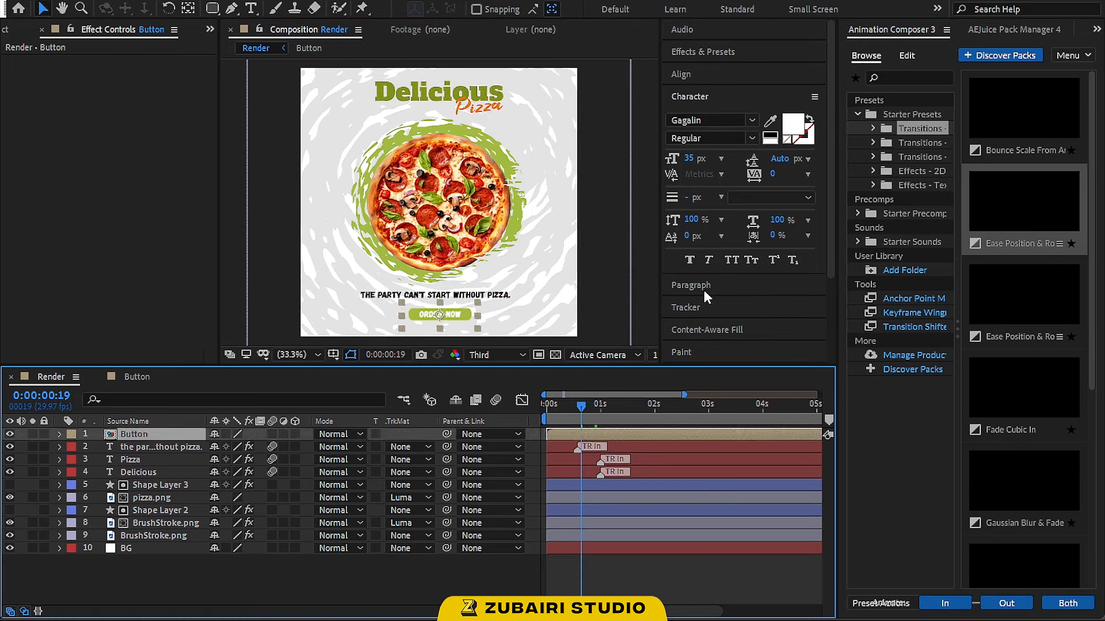
pyautogui.click(1005, 116)
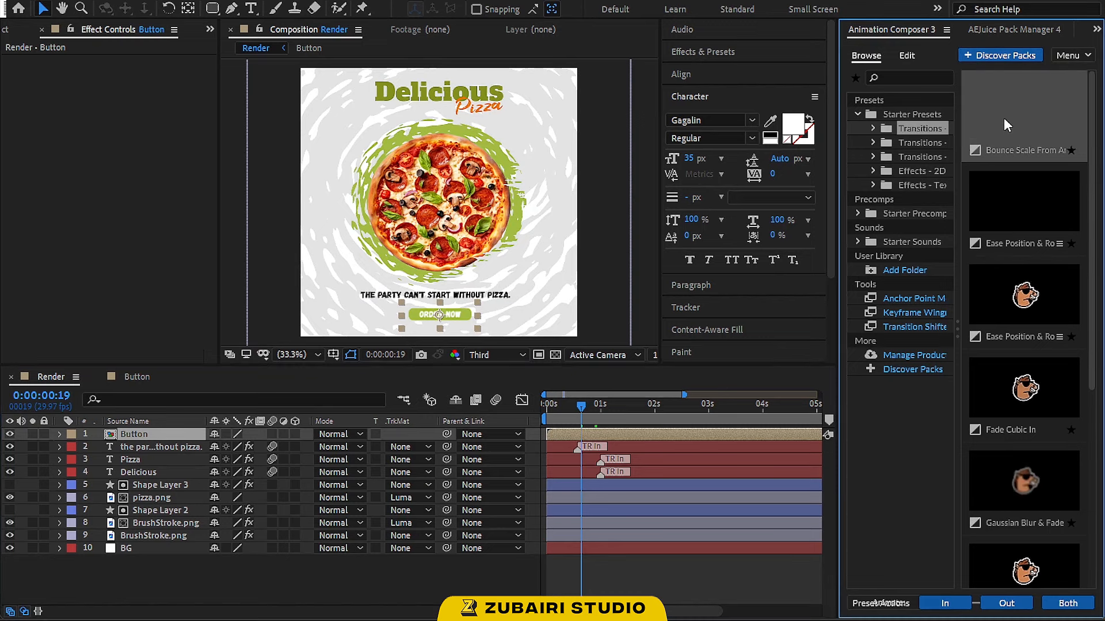
pyautogui.click(965, 603)
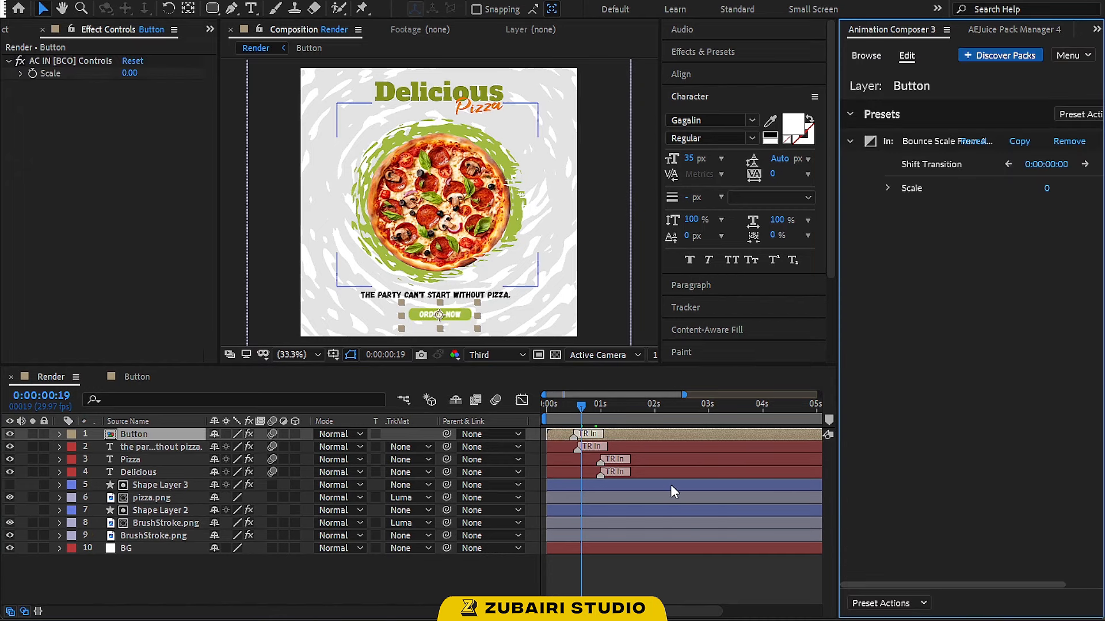
pyautogui.moveTo(575, 435); pyautogui.dragTo(593, 440)
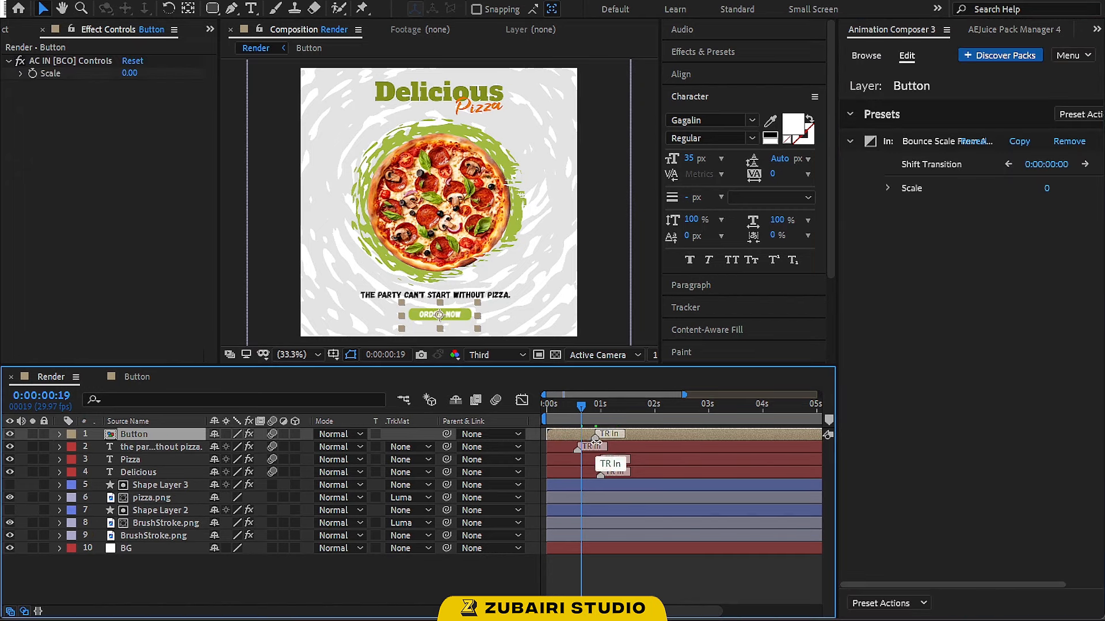
pyautogui.moveTo(557, 405); pyautogui.dragTo(533, 399)
pyautogui.press('space')
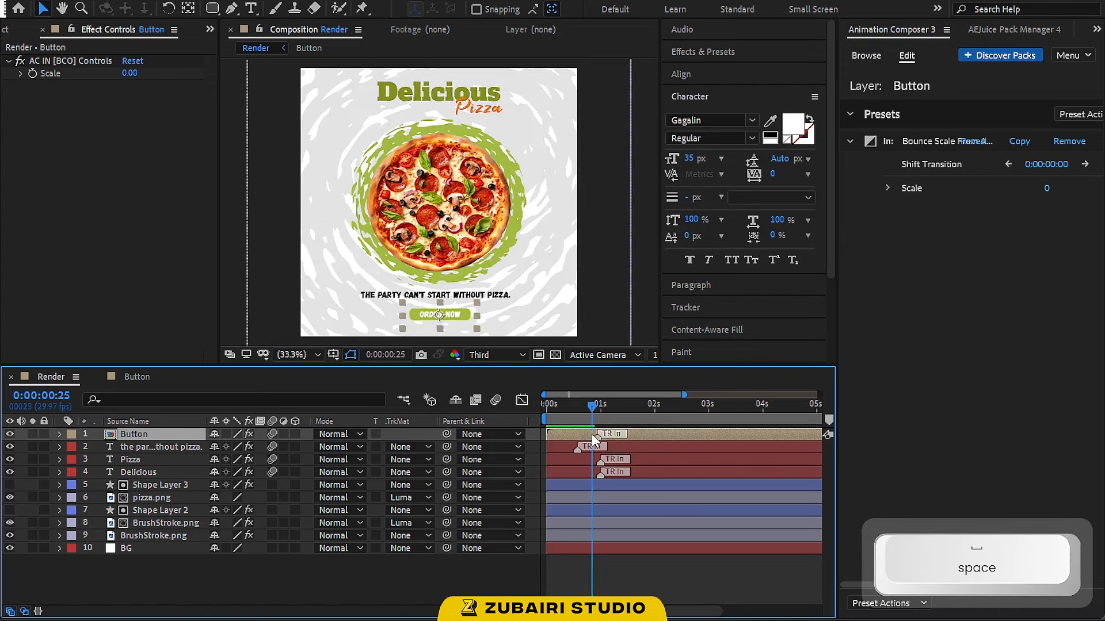
# Apply the Wave Warp effect preset from the 2D effects to the Button layer and preview from the start
pyautogui.click(880, 57)
pyautogui.click(912, 170)
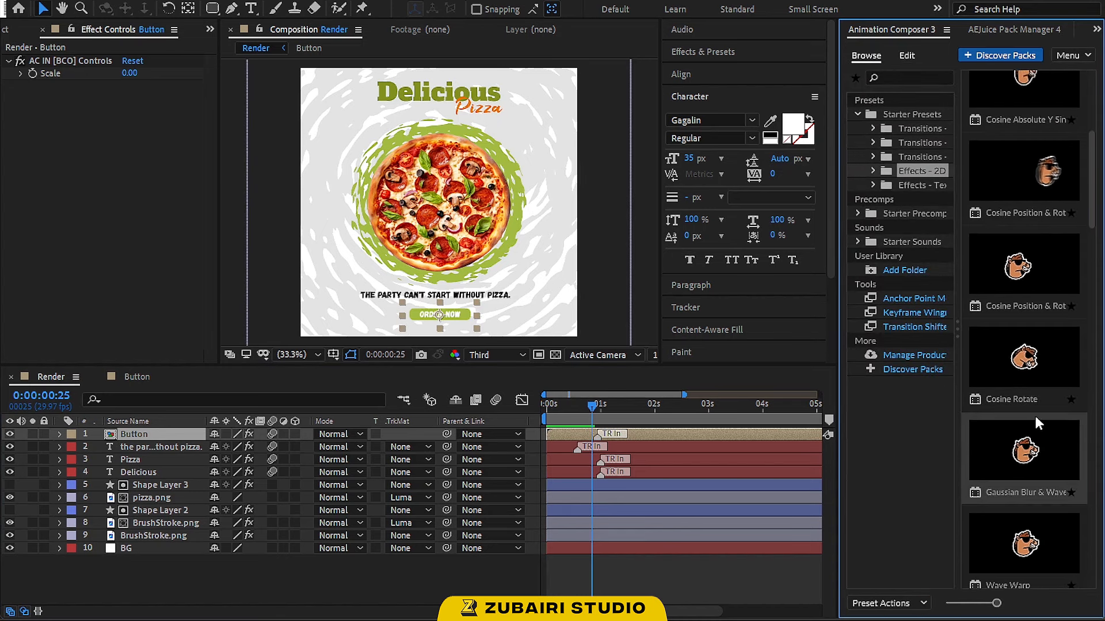
pyautogui.click(1024, 391)
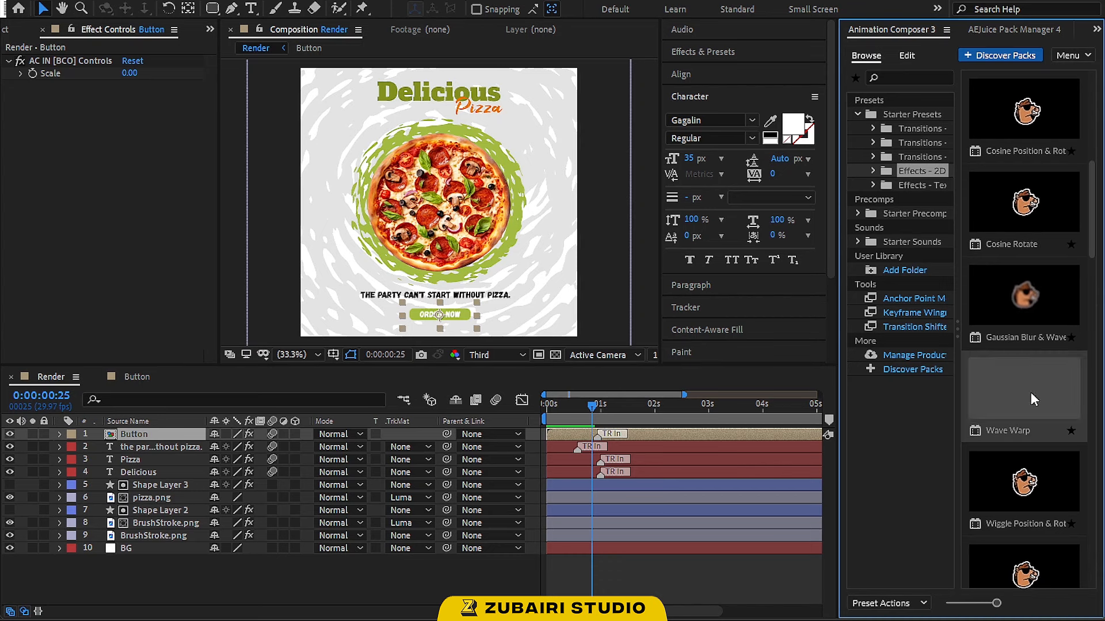
pyautogui.click(1058, 605)
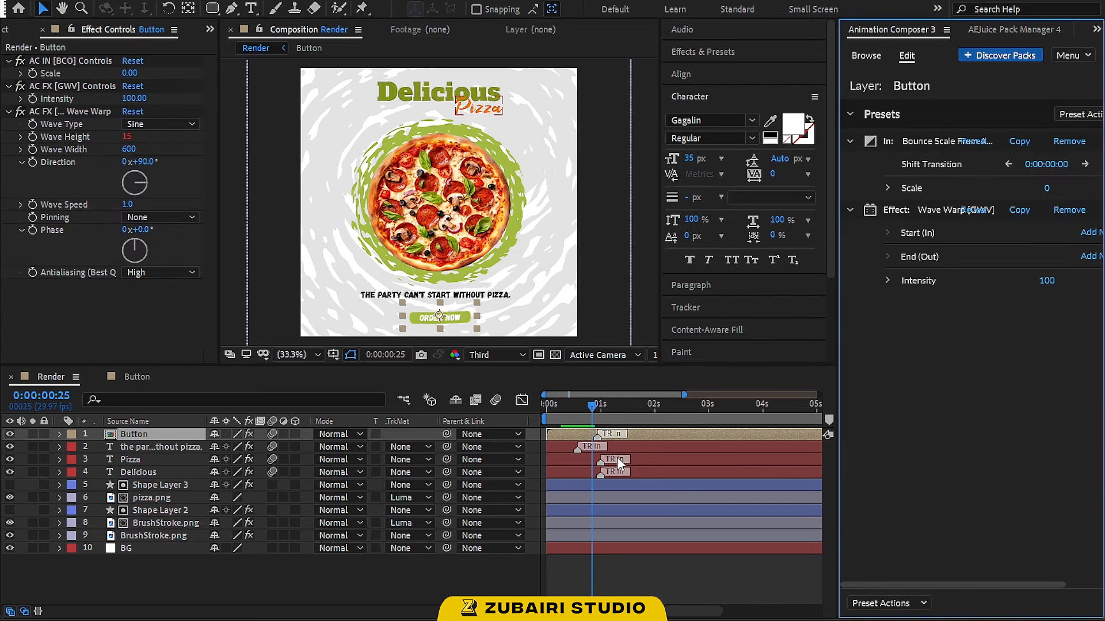
pyautogui.click(558, 409)
pyautogui.press('space')
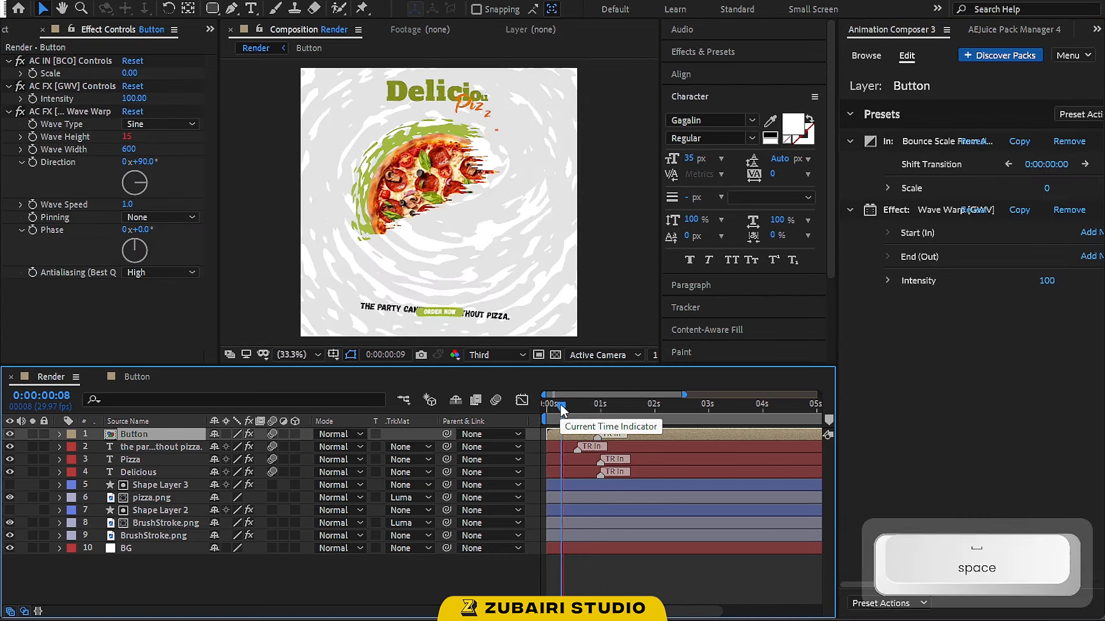
# Set the Wave Warp's Wave Height to 5 and preview the animation from the start
pyautogui.press('space')
pyautogui.click(128, 137)
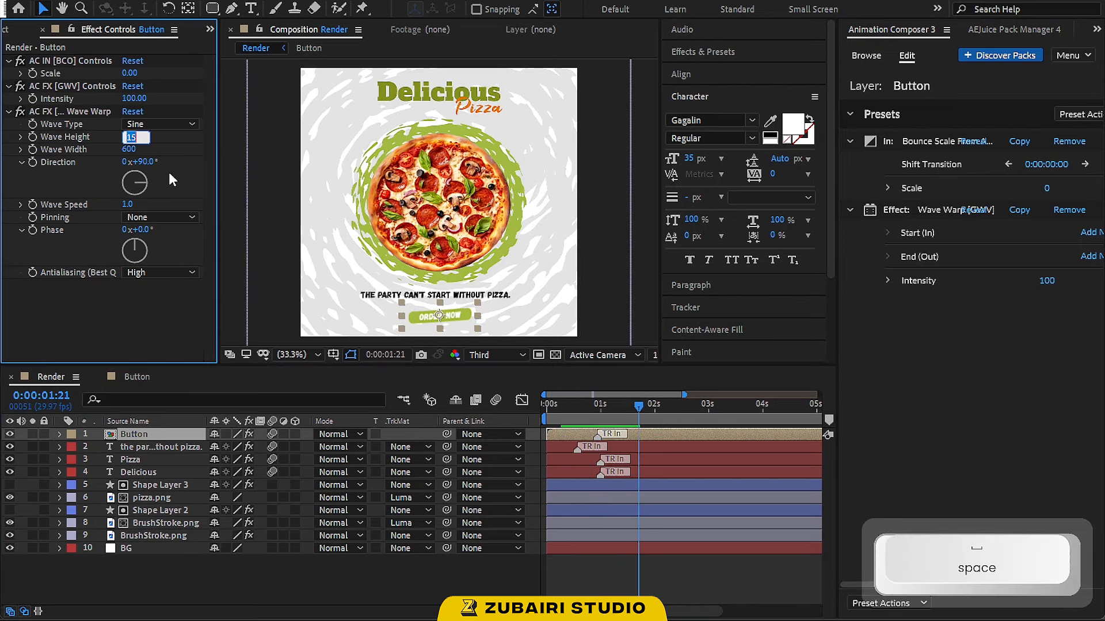
pyautogui.write('5')
pyautogui.press('Return')
pyautogui.click(548, 405)
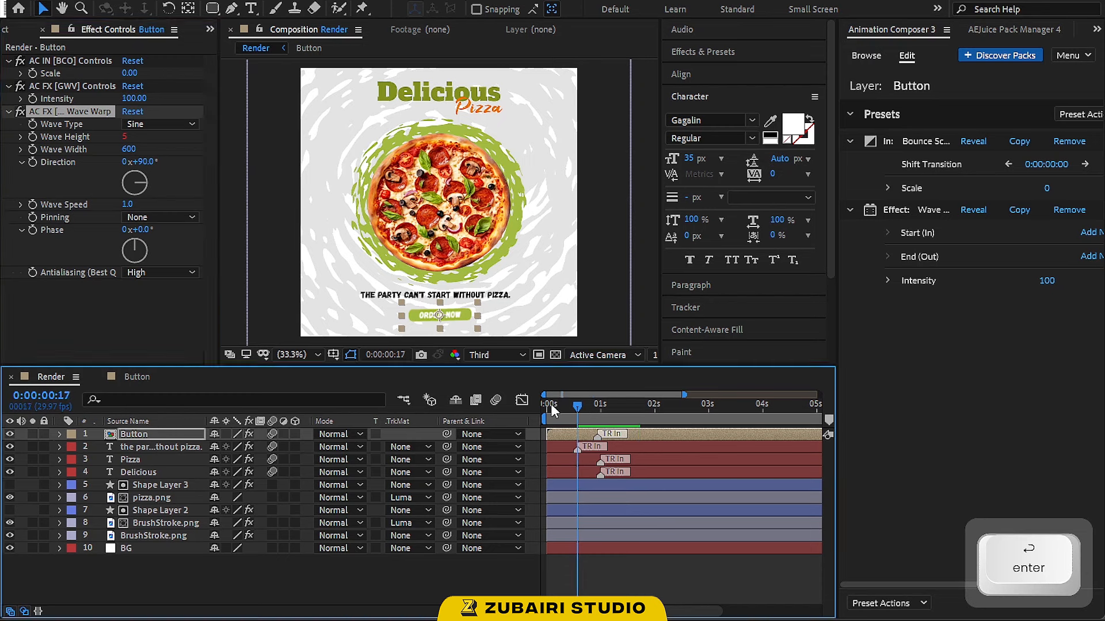
pyautogui.press('space')
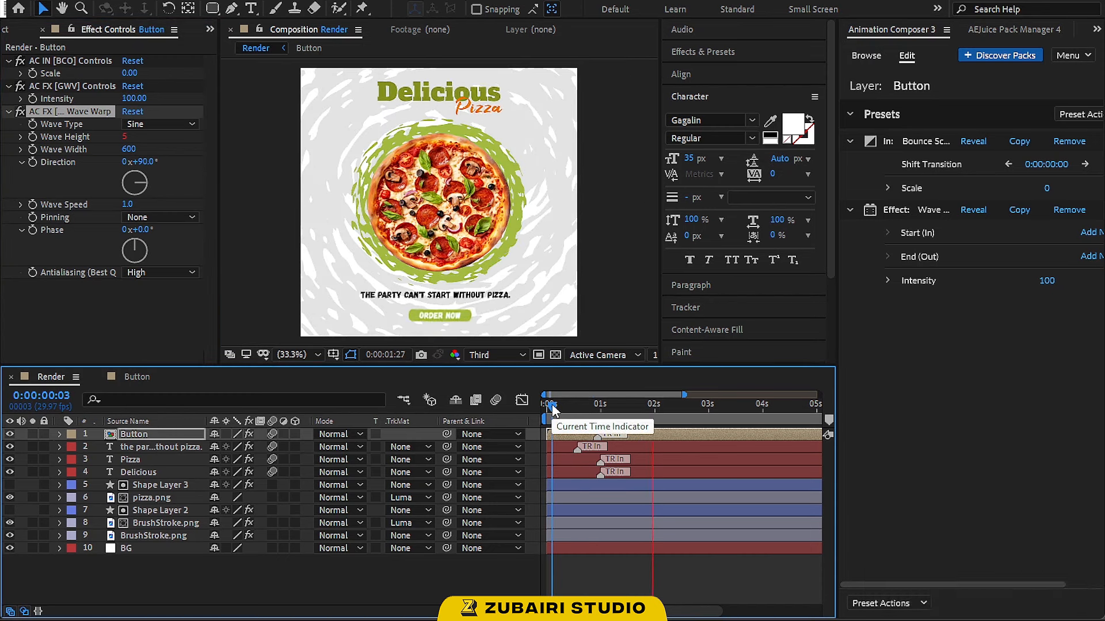
# Add a time*20 expression to the rotation of the lower BrushStroke.png layer and preview from the start
pyautogui.moveTo(571, 404); pyautogui.dragTo(623, 401)
pyautogui.click(392, 435)
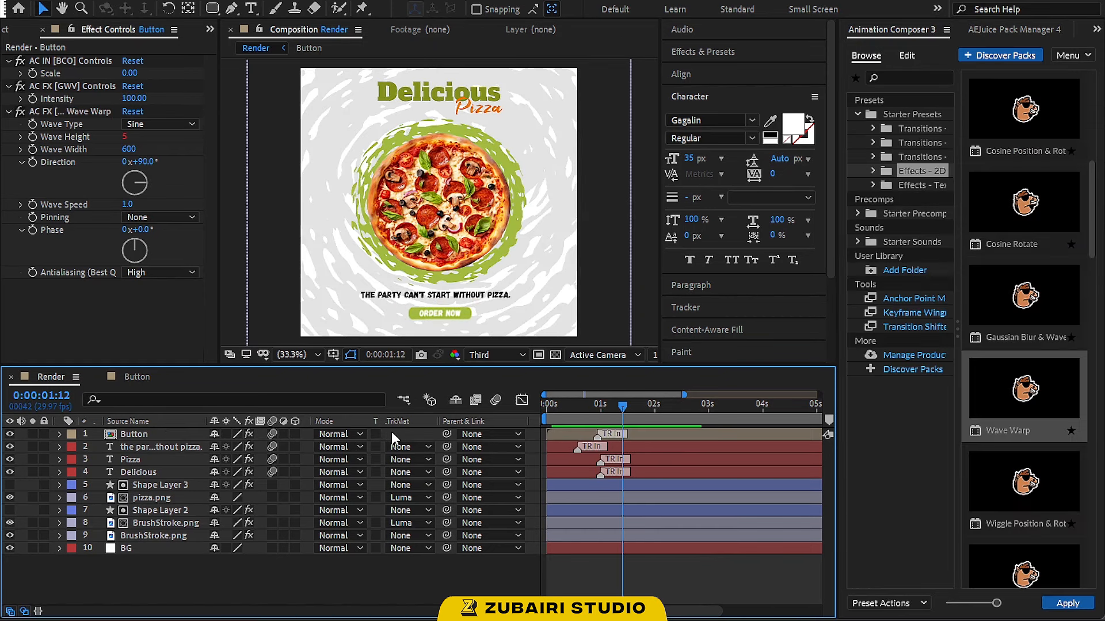
pyautogui.click(167, 536)
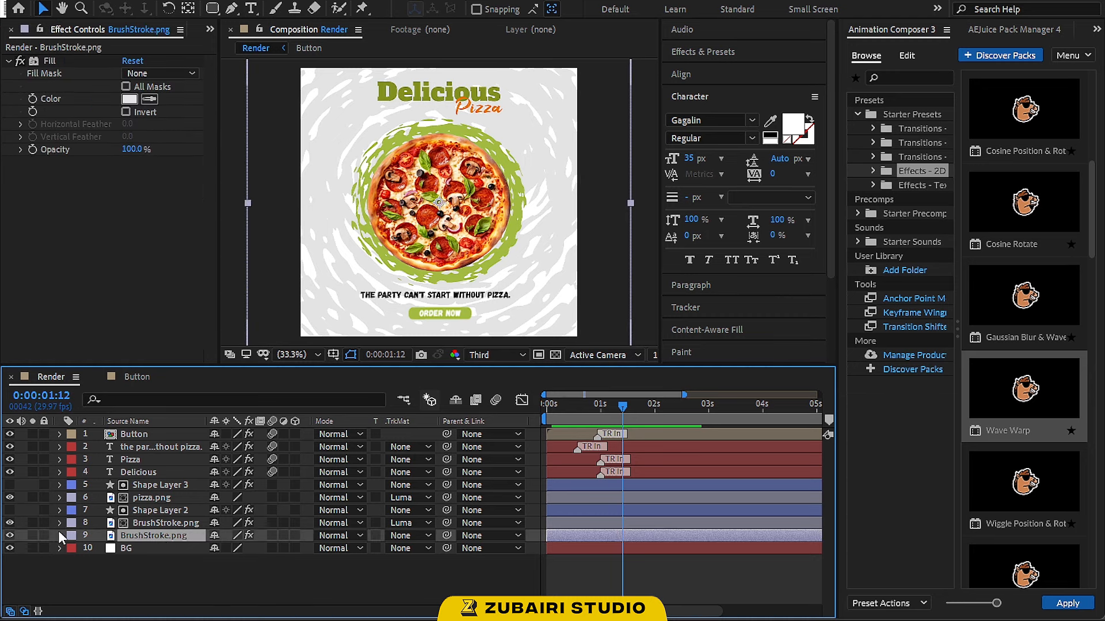
pyautogui.press('r')
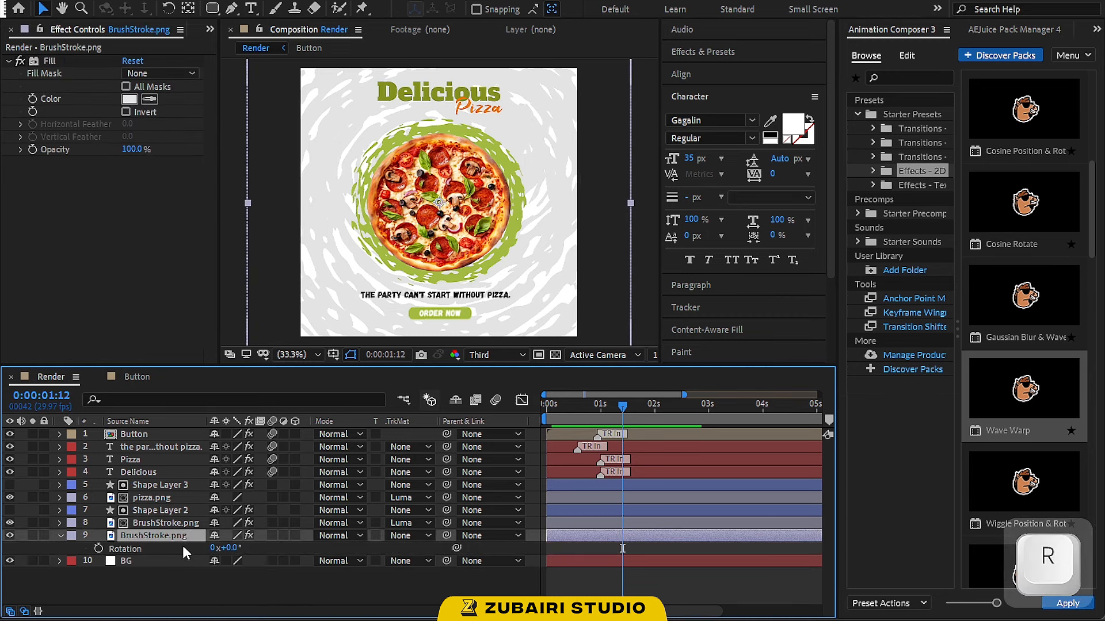
pyautogui.keyDown('alt'); pyautogui.click(99, 550); pyautogui.keyUp('alt')
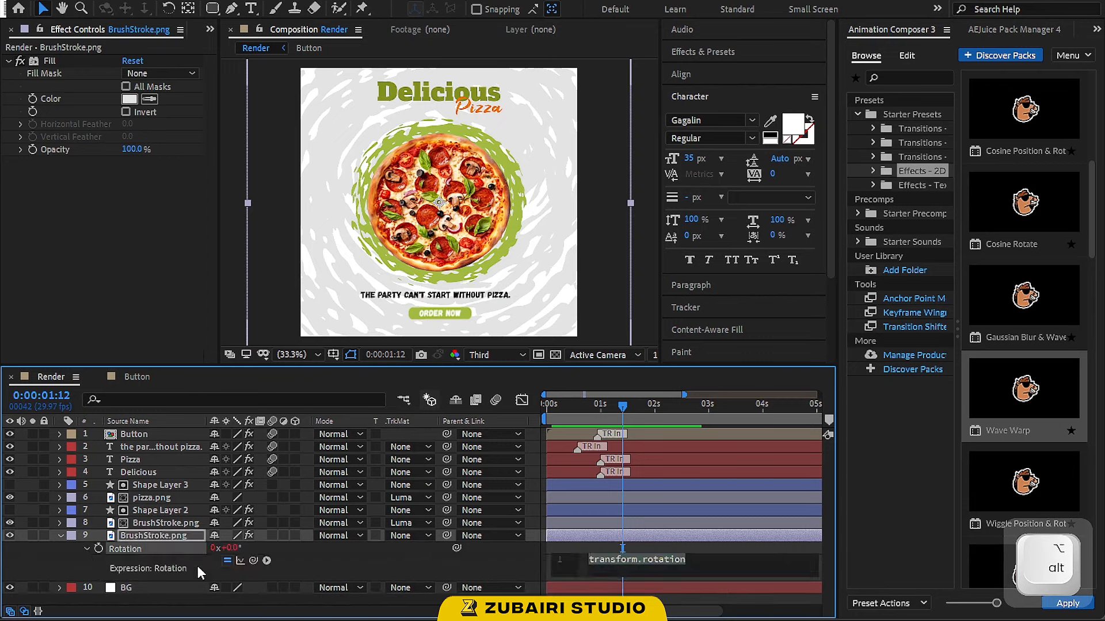
pyautogui.write('time*20')
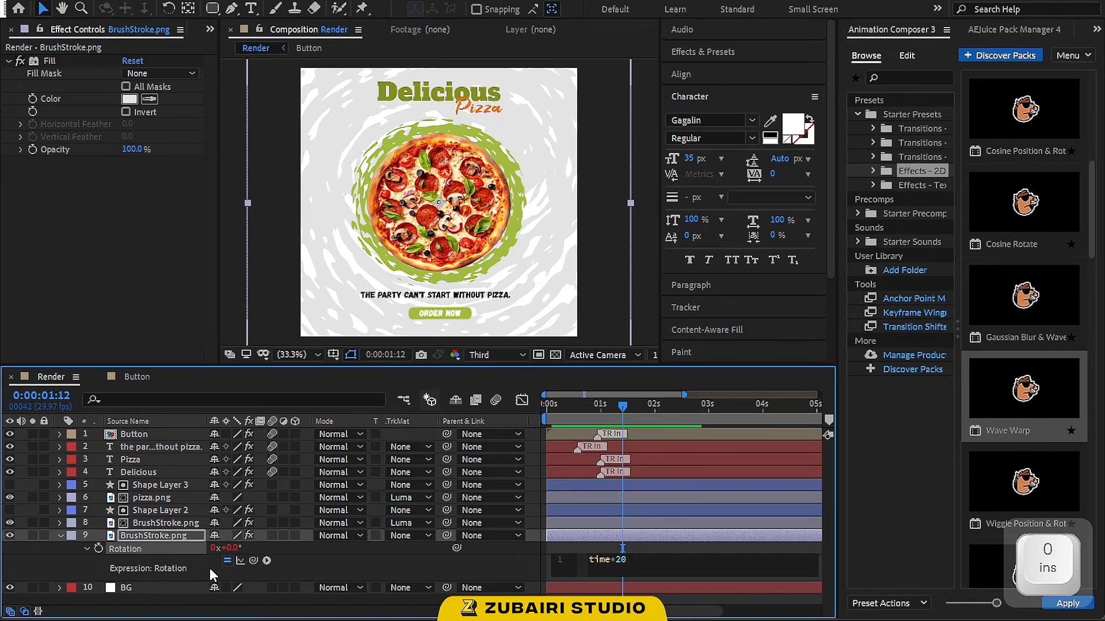
pyautogui.click(547, 406)
pyautogui.press('space')
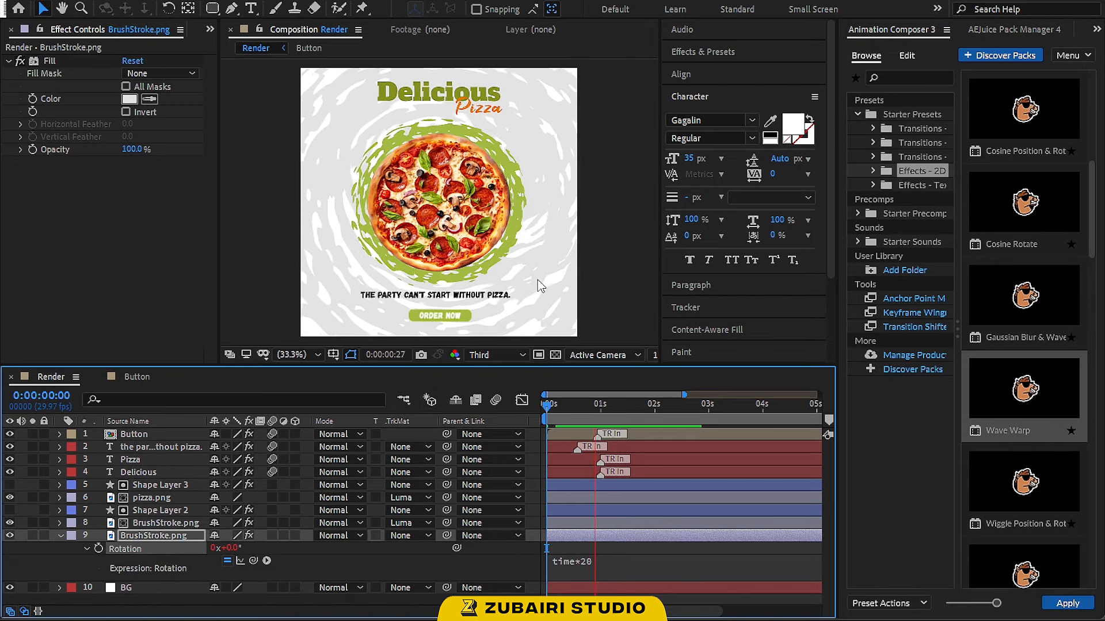
pyautogui.click(557, 410)
pyautogui.press('space')
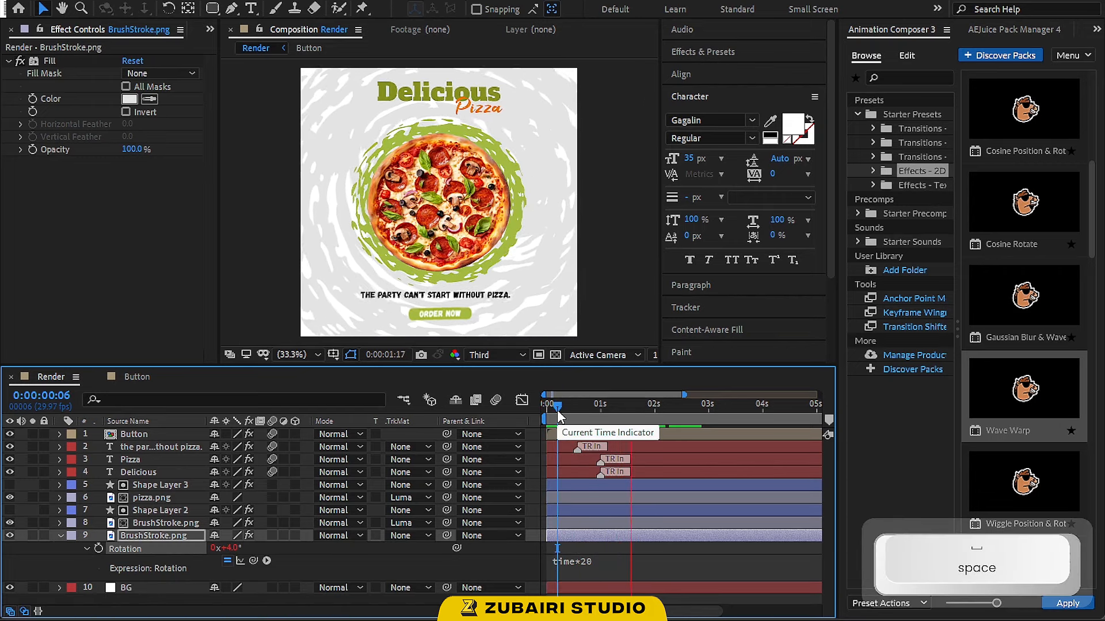